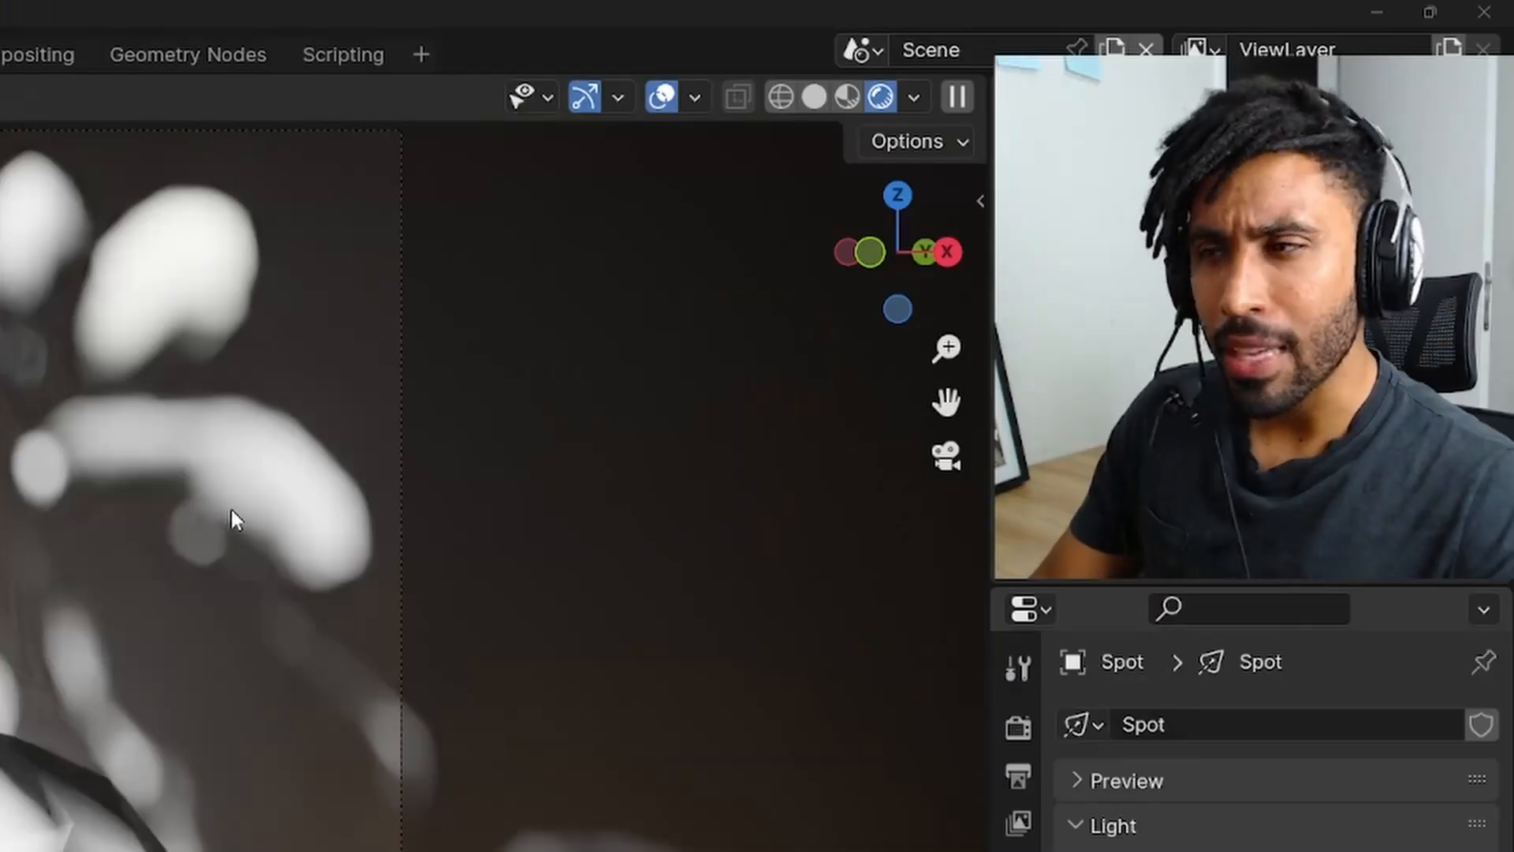
scroll(134, 615, "down", 3)
key("a")
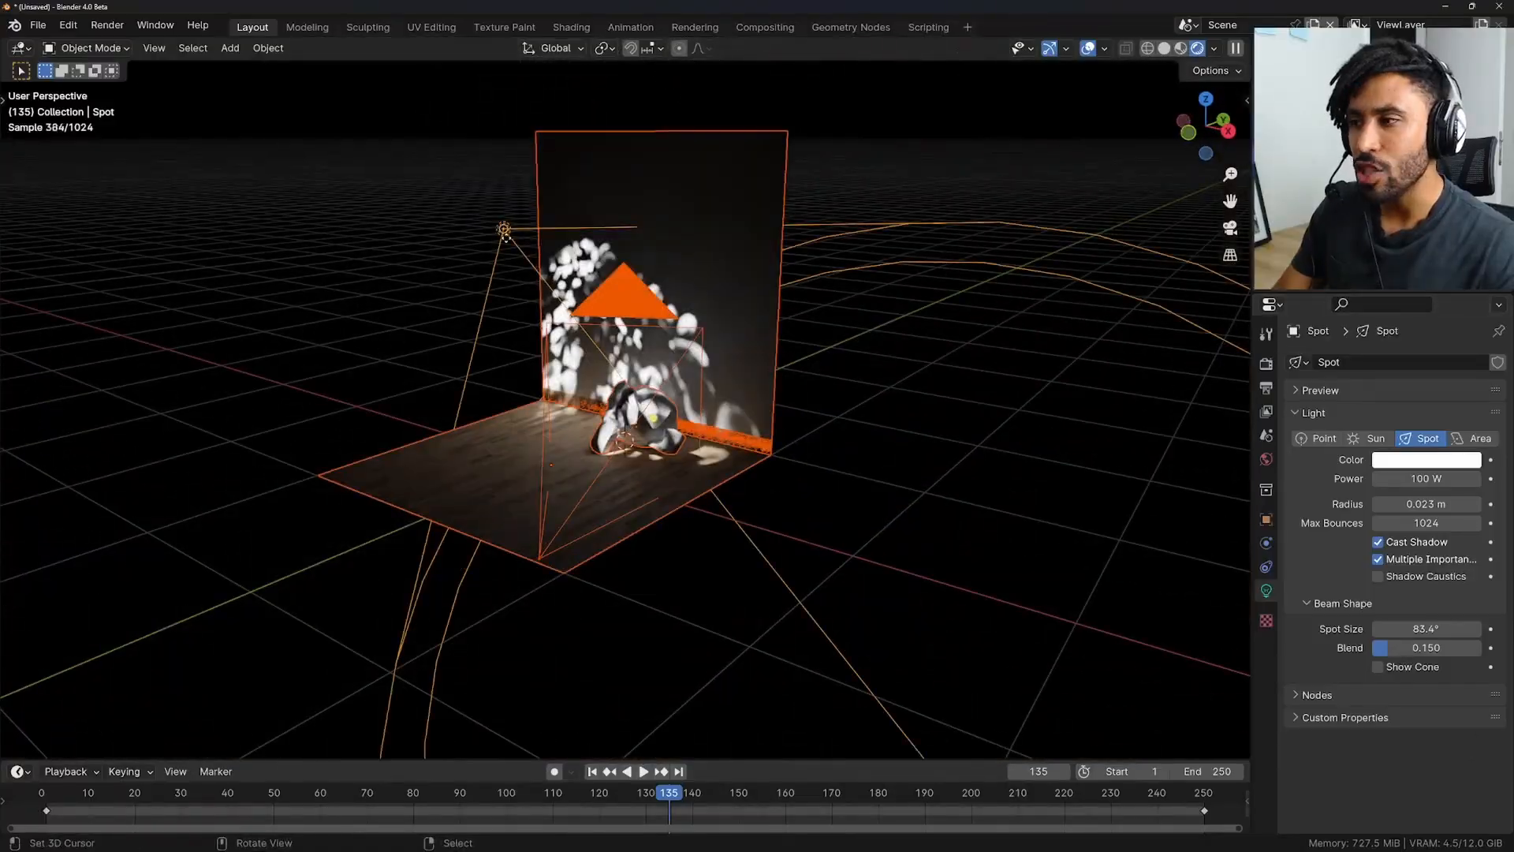
key("alt+a")
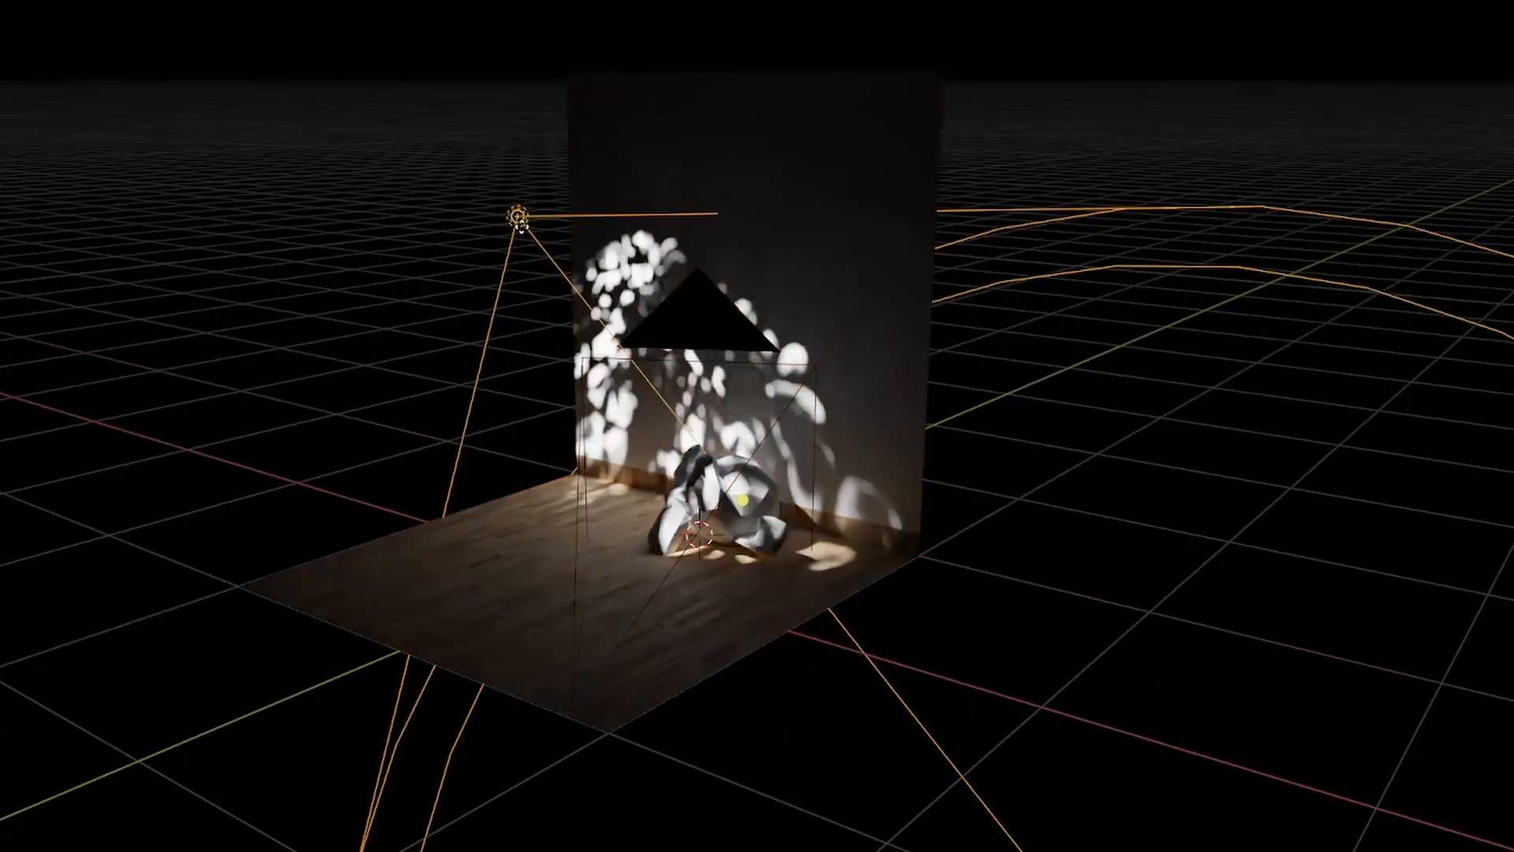
Rotate the monkey head freely above the plane.
key("r")
key("r")
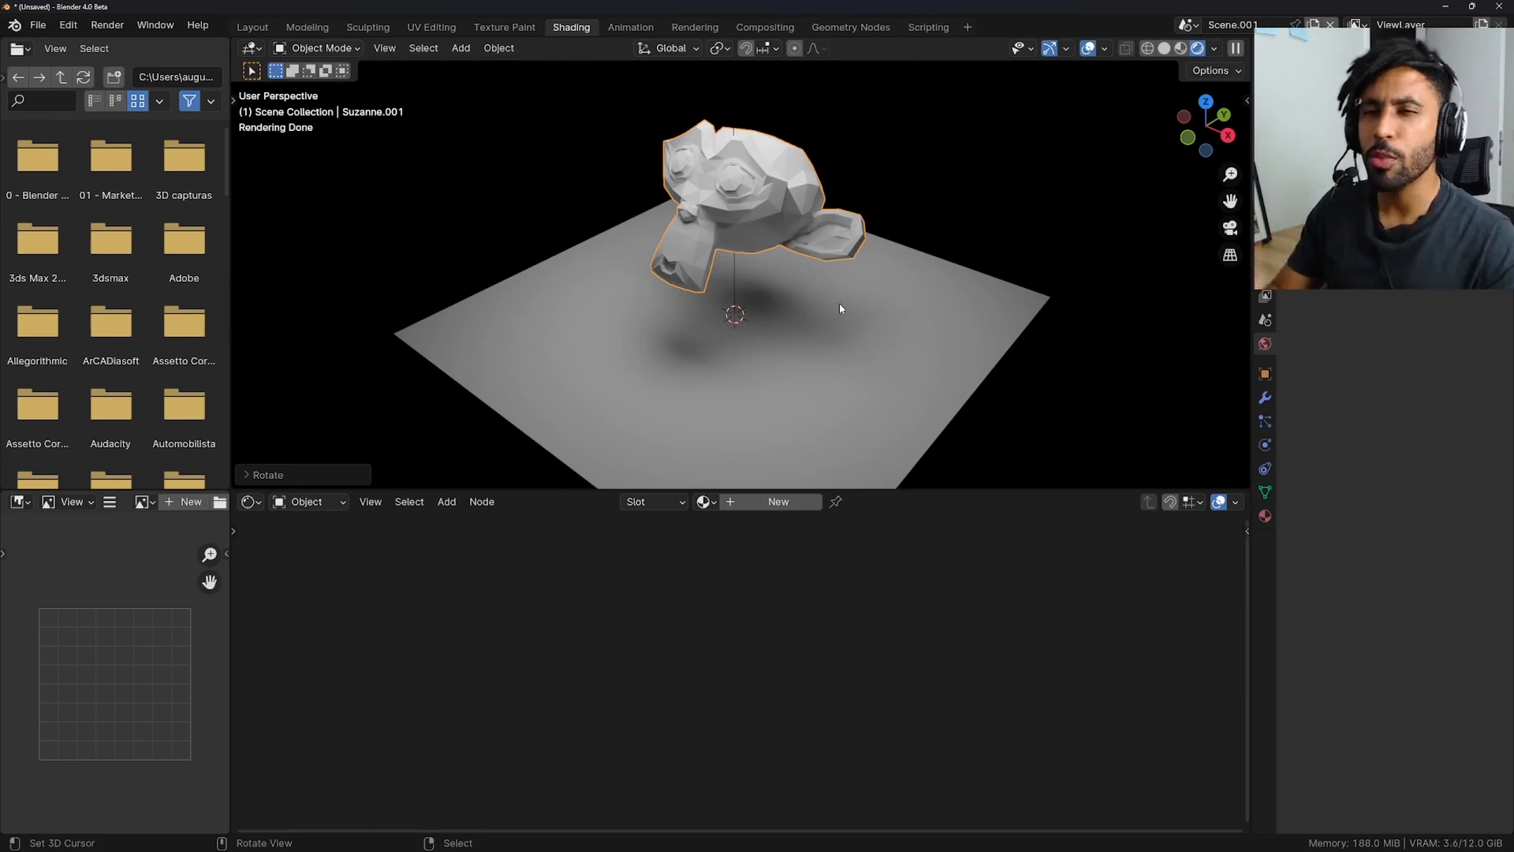
left_click(845, 306)
key("Tab")
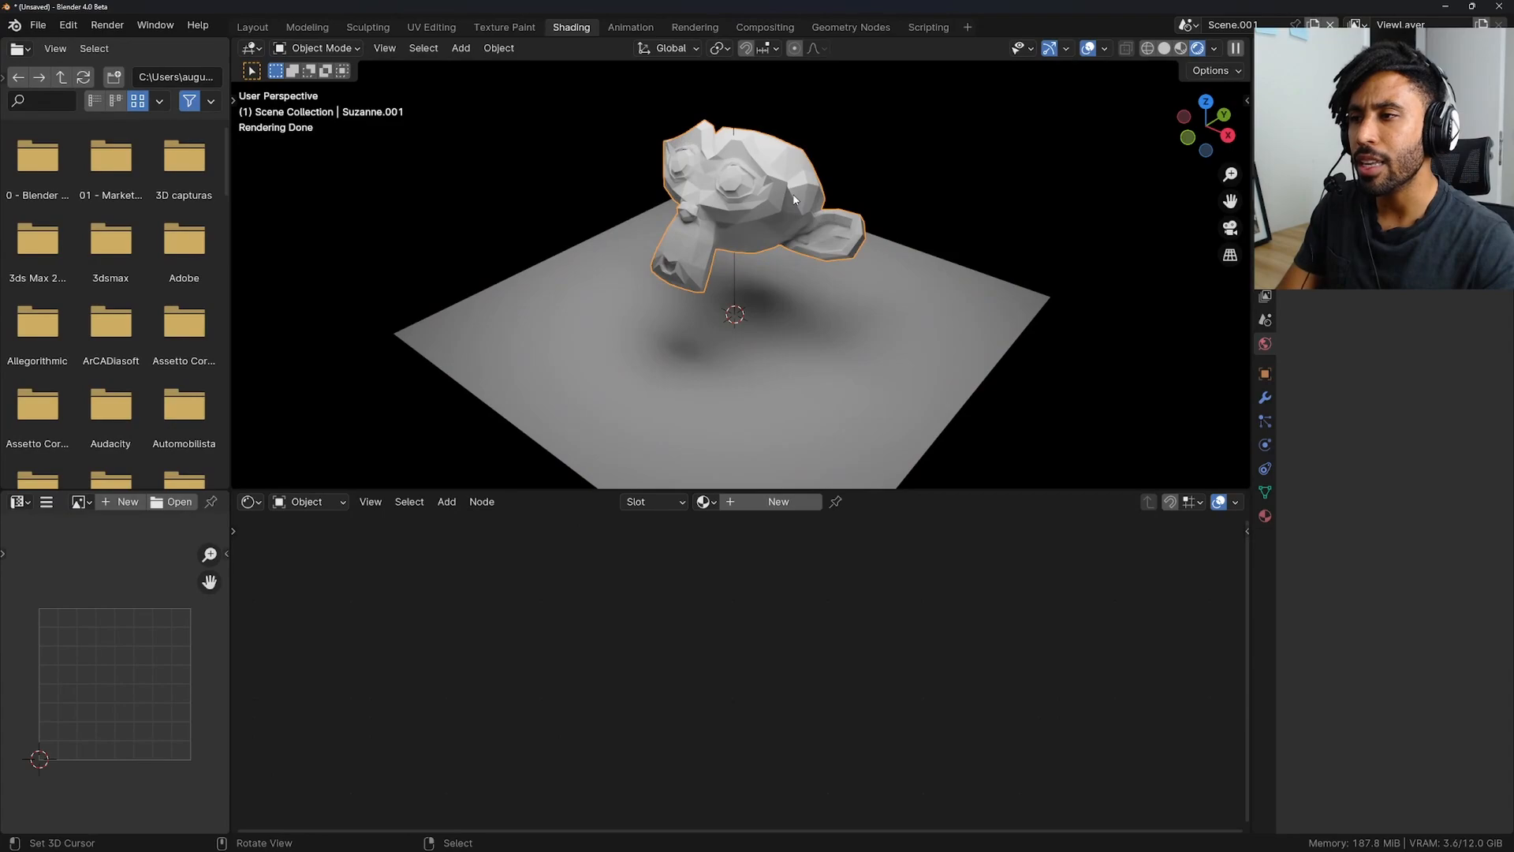
key("Tab")
key("ctrl+space")
scroll(796, 448, "up", 5)
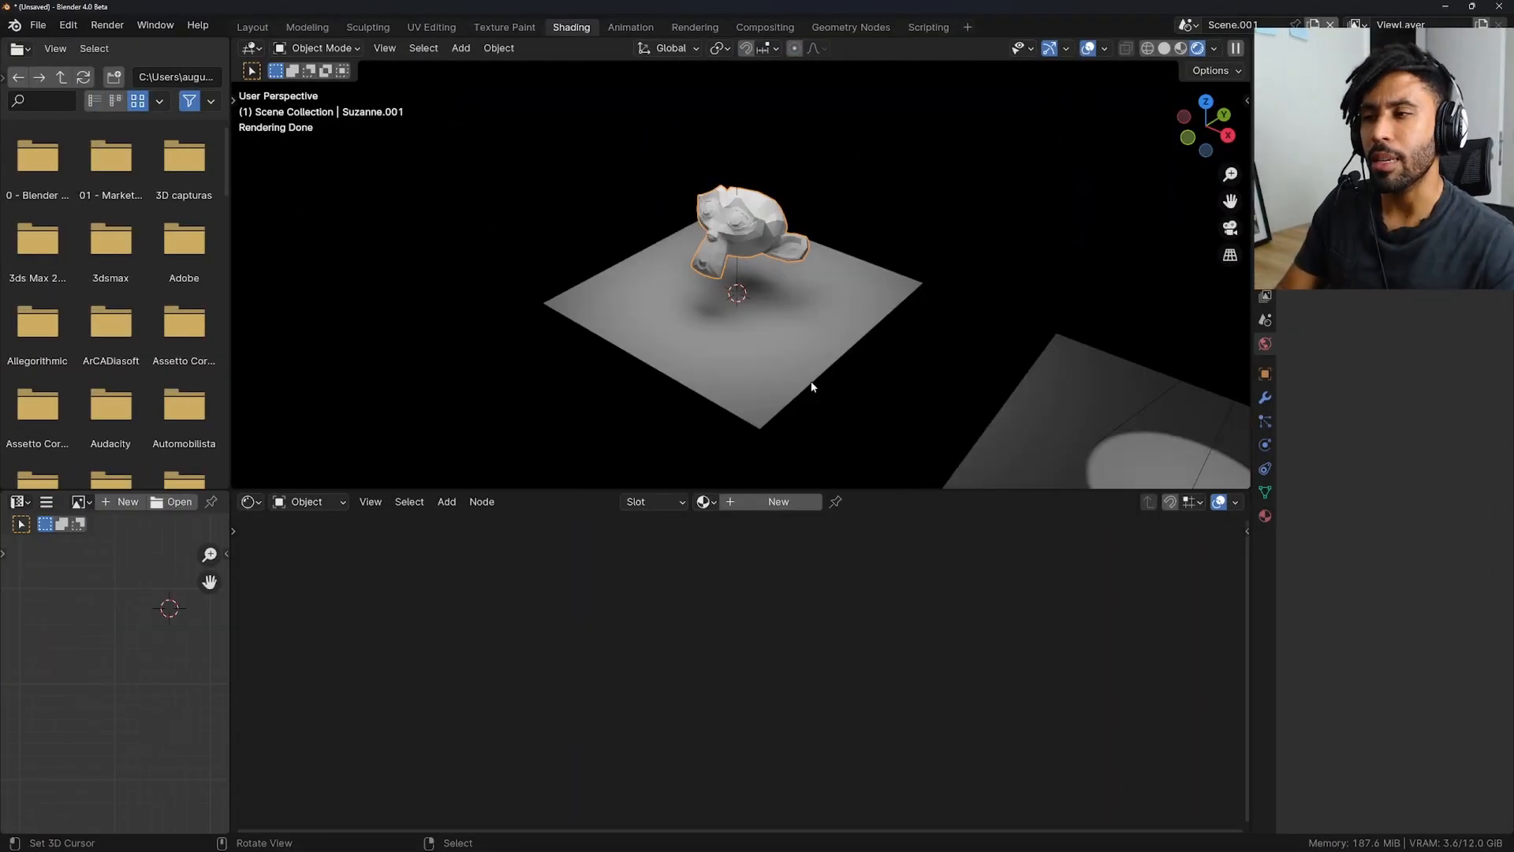
Select the area light above the monkey head and enable shader nodes for it, with more room for the node area.
scroll(813, 387, "down", 2)
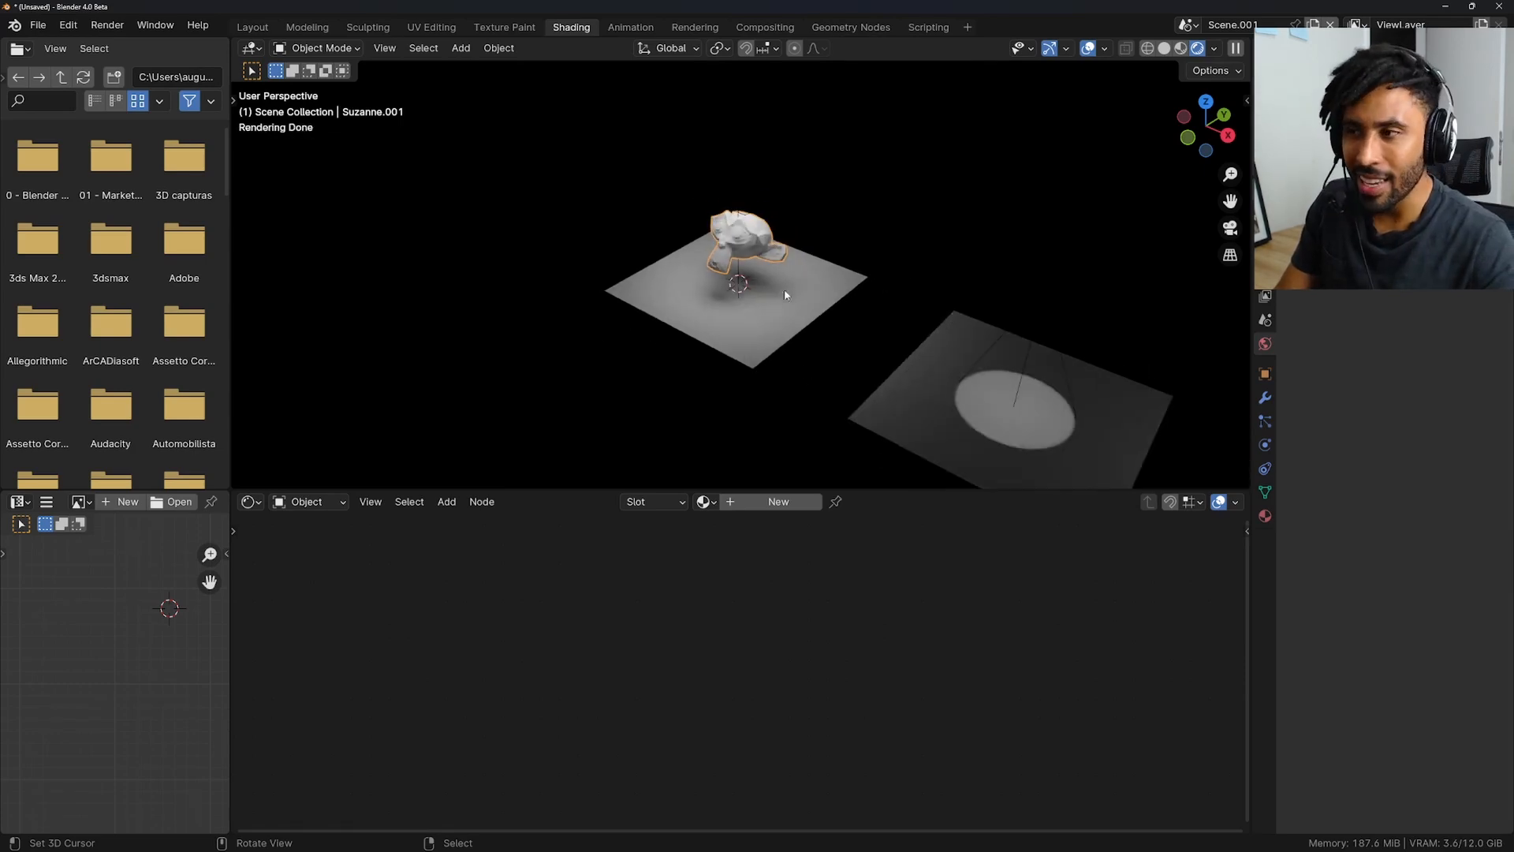
left_click(743, 182)
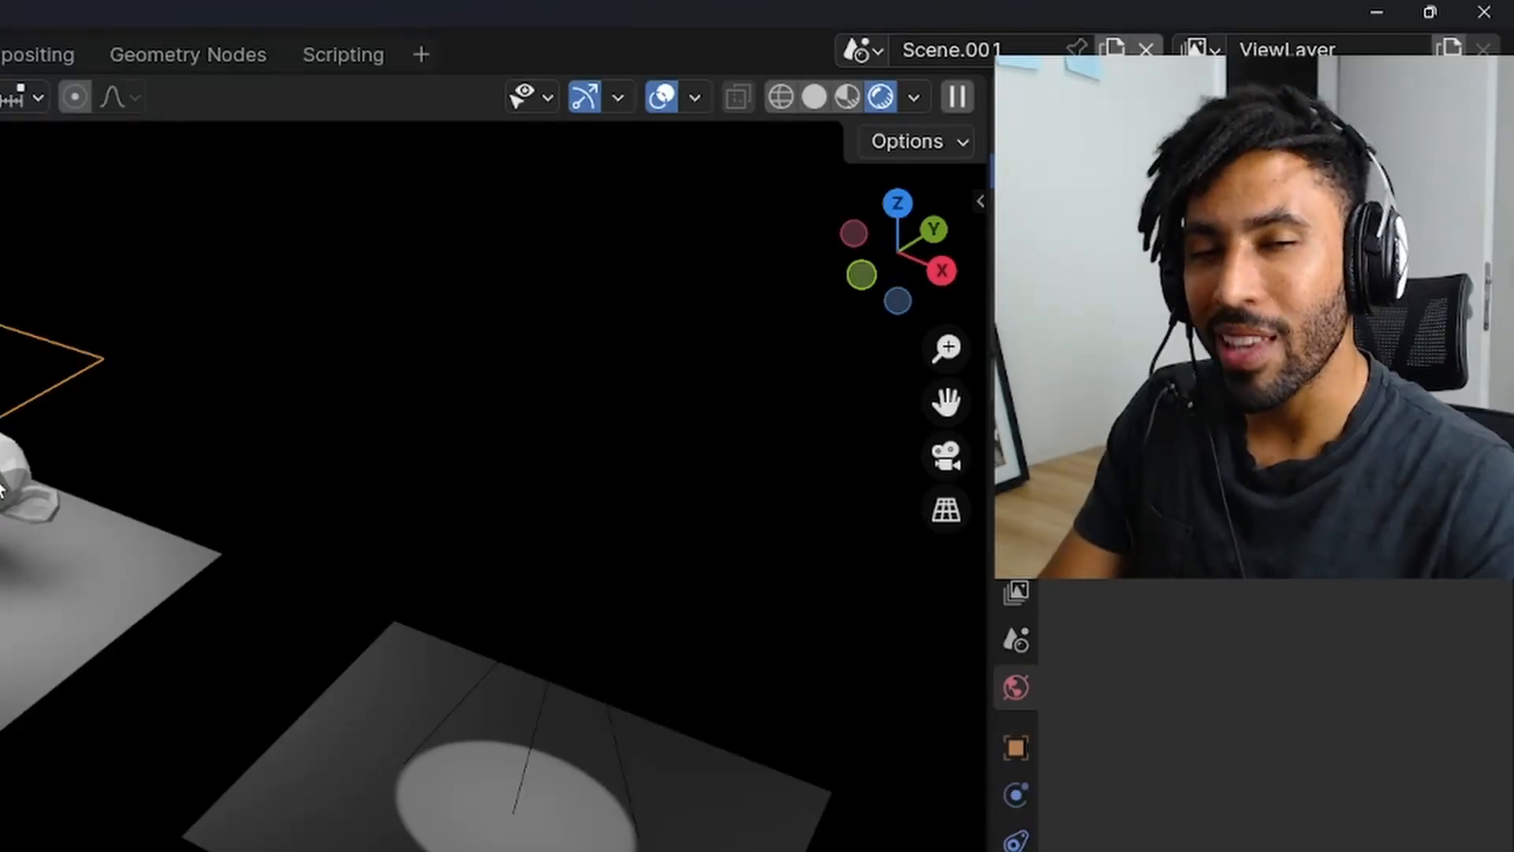
left_click_drag(650, 468, 654, 438)
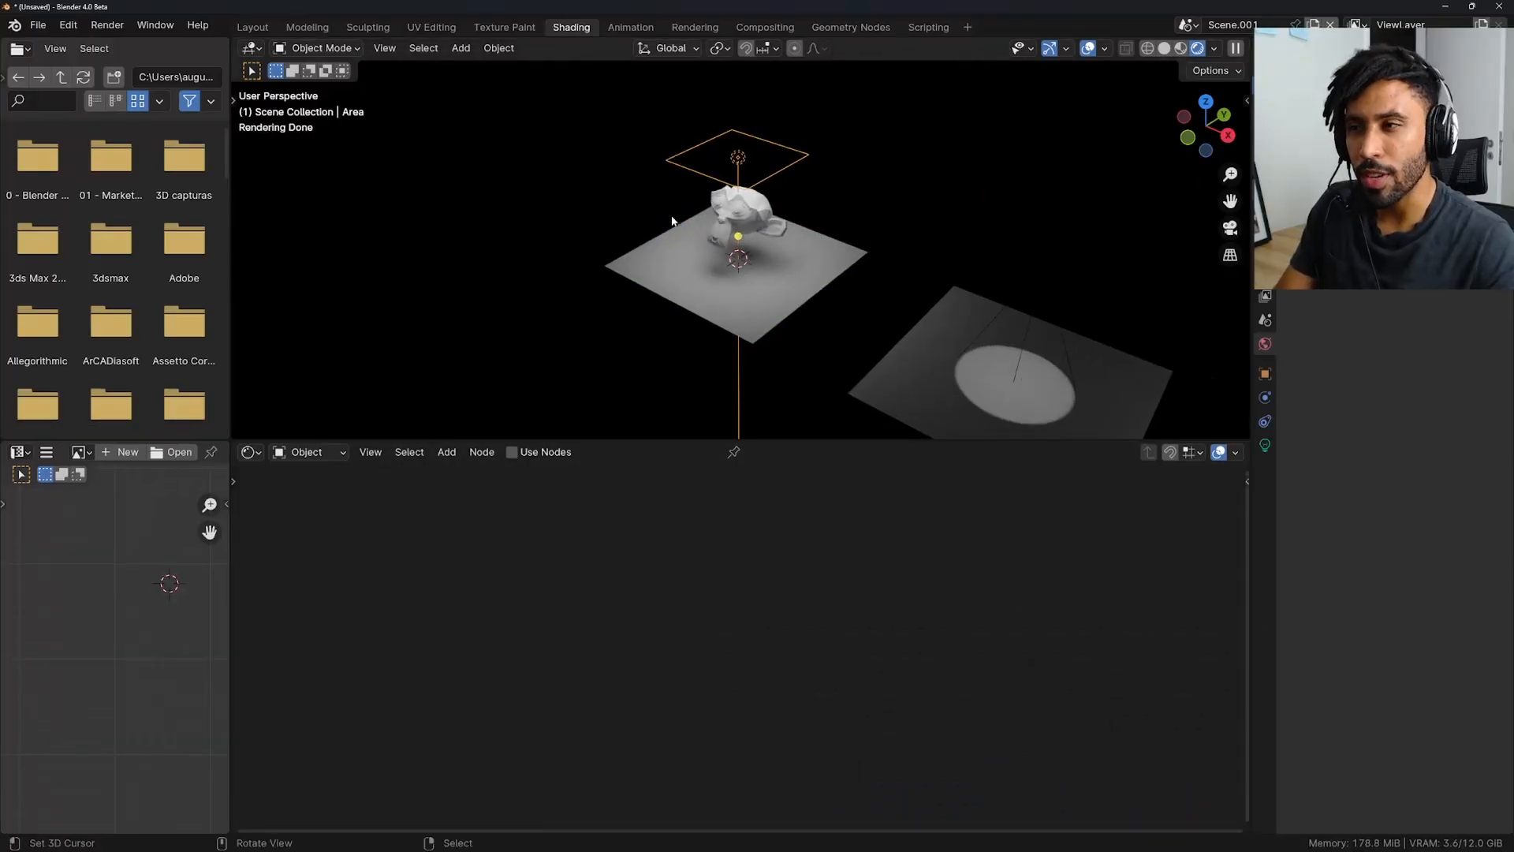
scroll(757, 227, "up", 2)
scroll(757, 227, "up", 1)
left_click(512, 452)
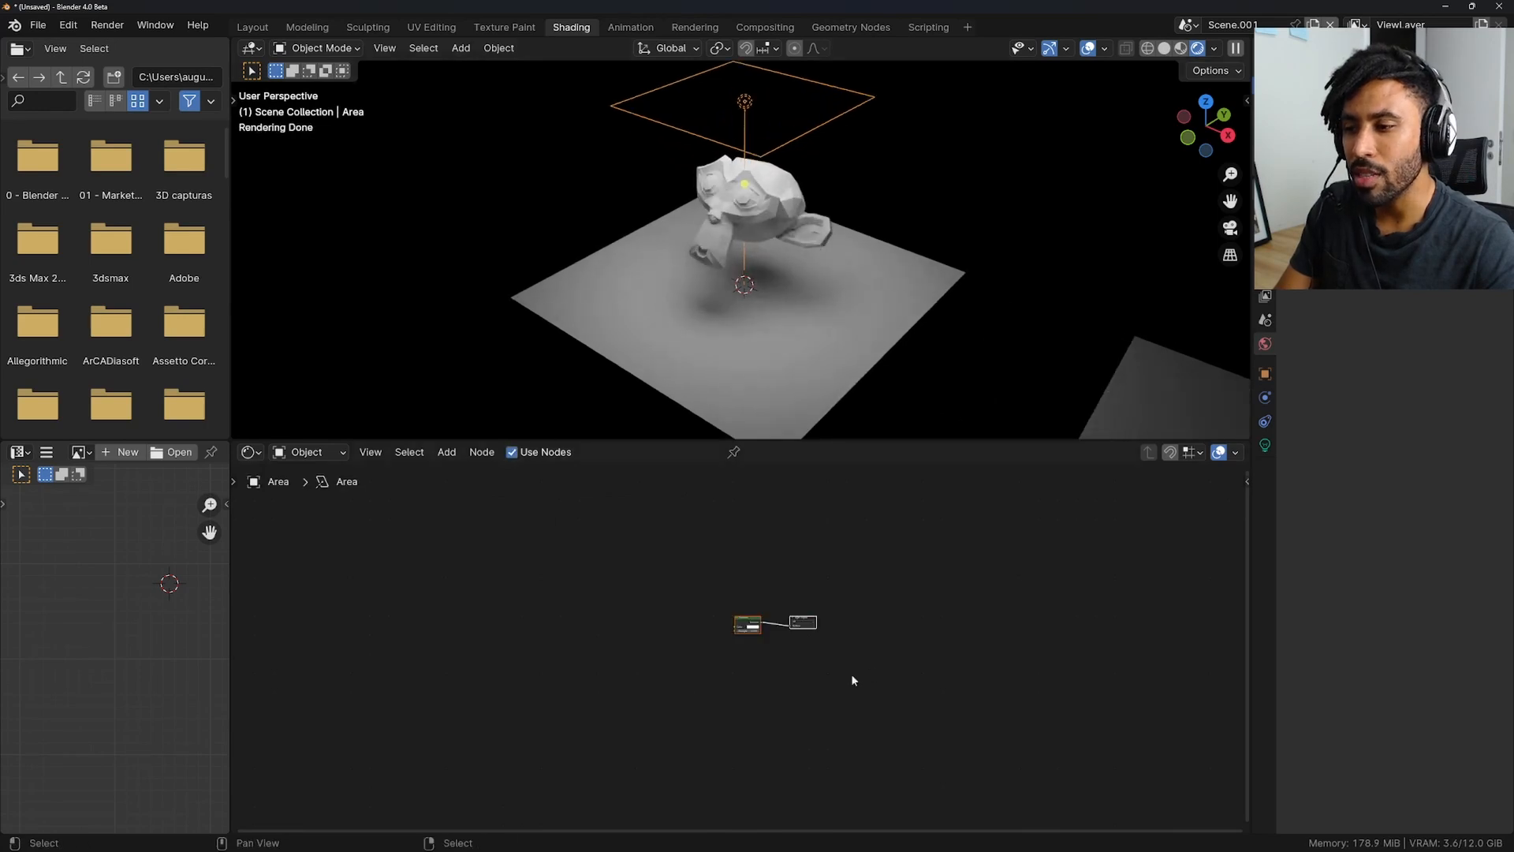
scroll(821, 611, "up", 3)
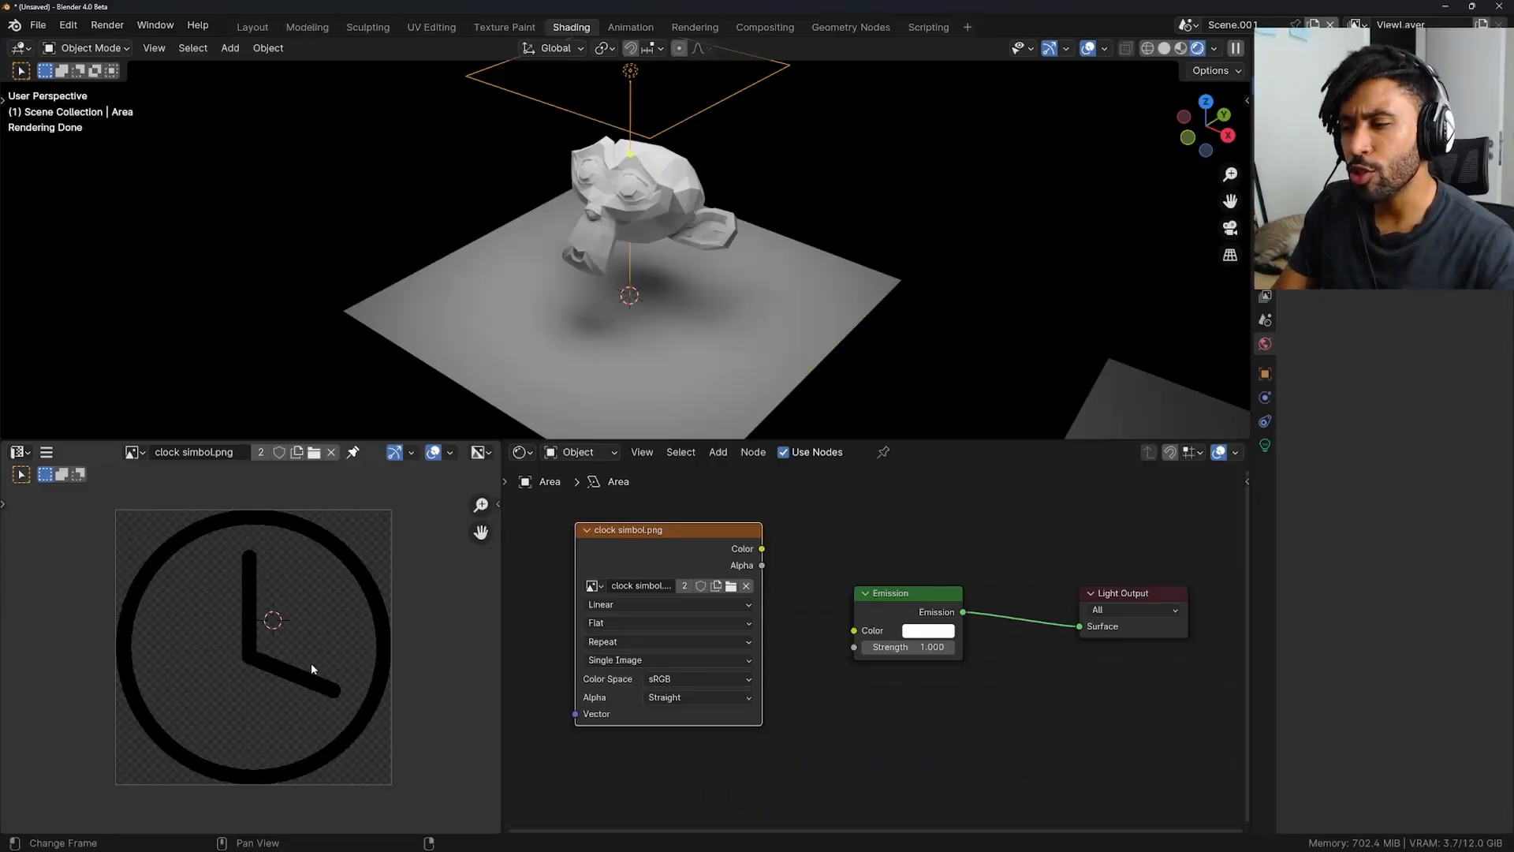
Connect the clock image texture's Alpha output to the Emission node's Color and show the area light's settings.
middle_click_drag(317, 694, 331, 697)
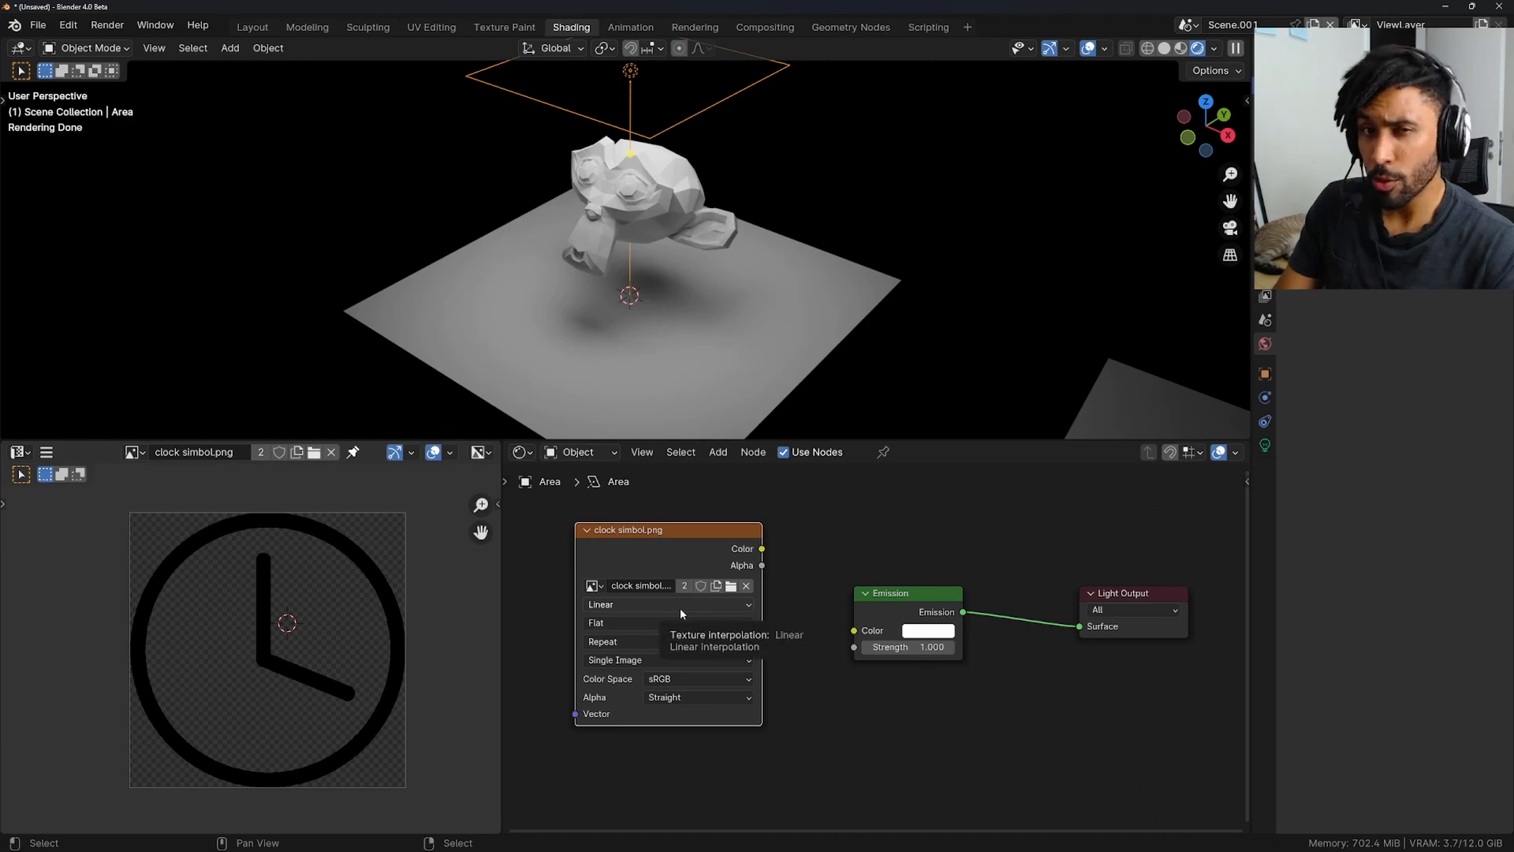
left_click_drag(762, 565, 854, 631)
middle_click_drag(655, 163, 692, 213)
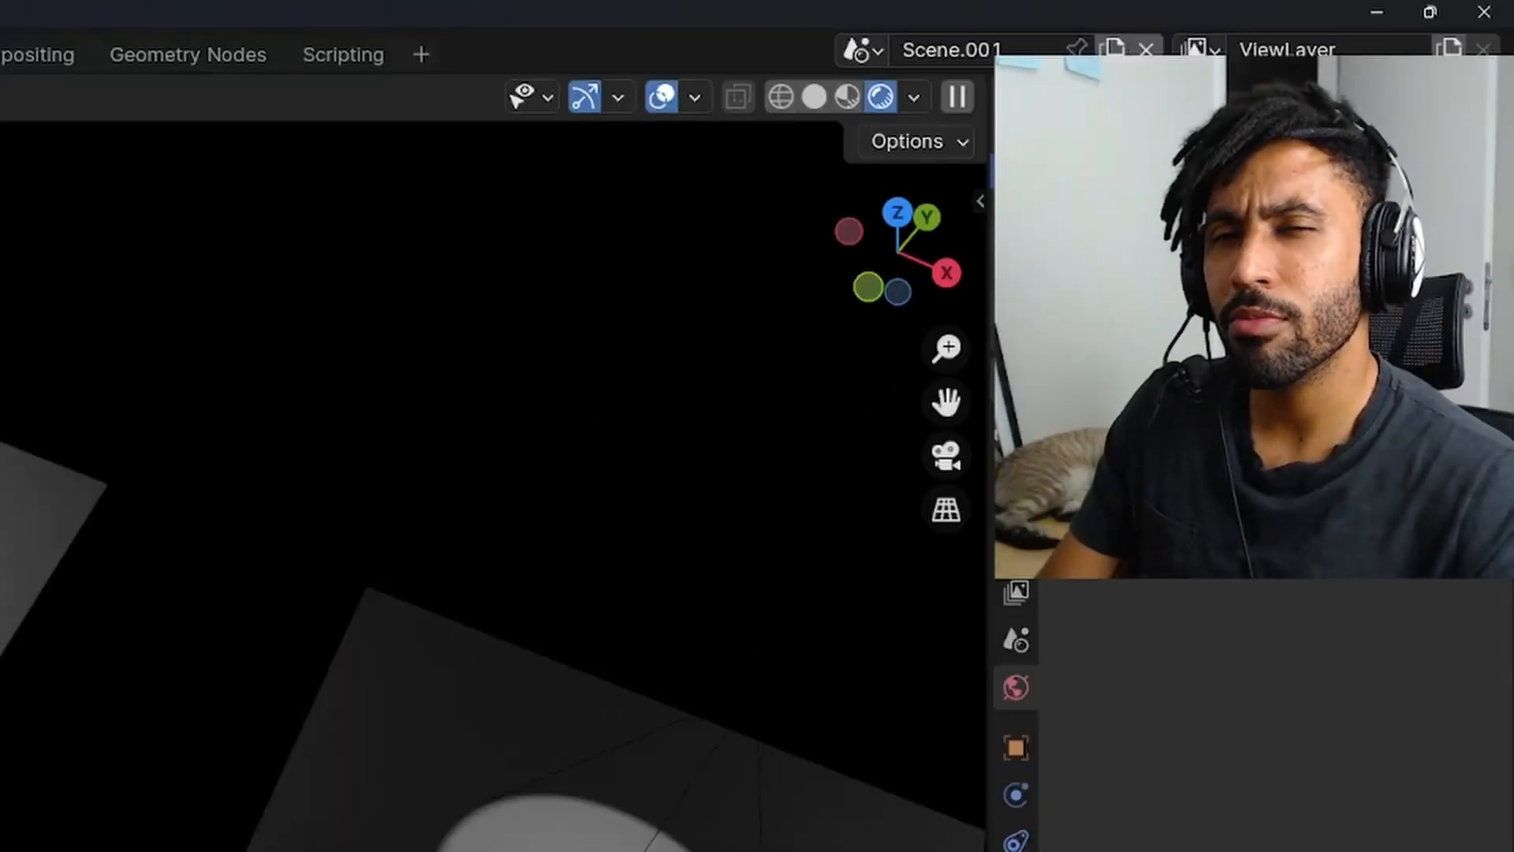
middle_click_drag(473, 489, 442, 458)
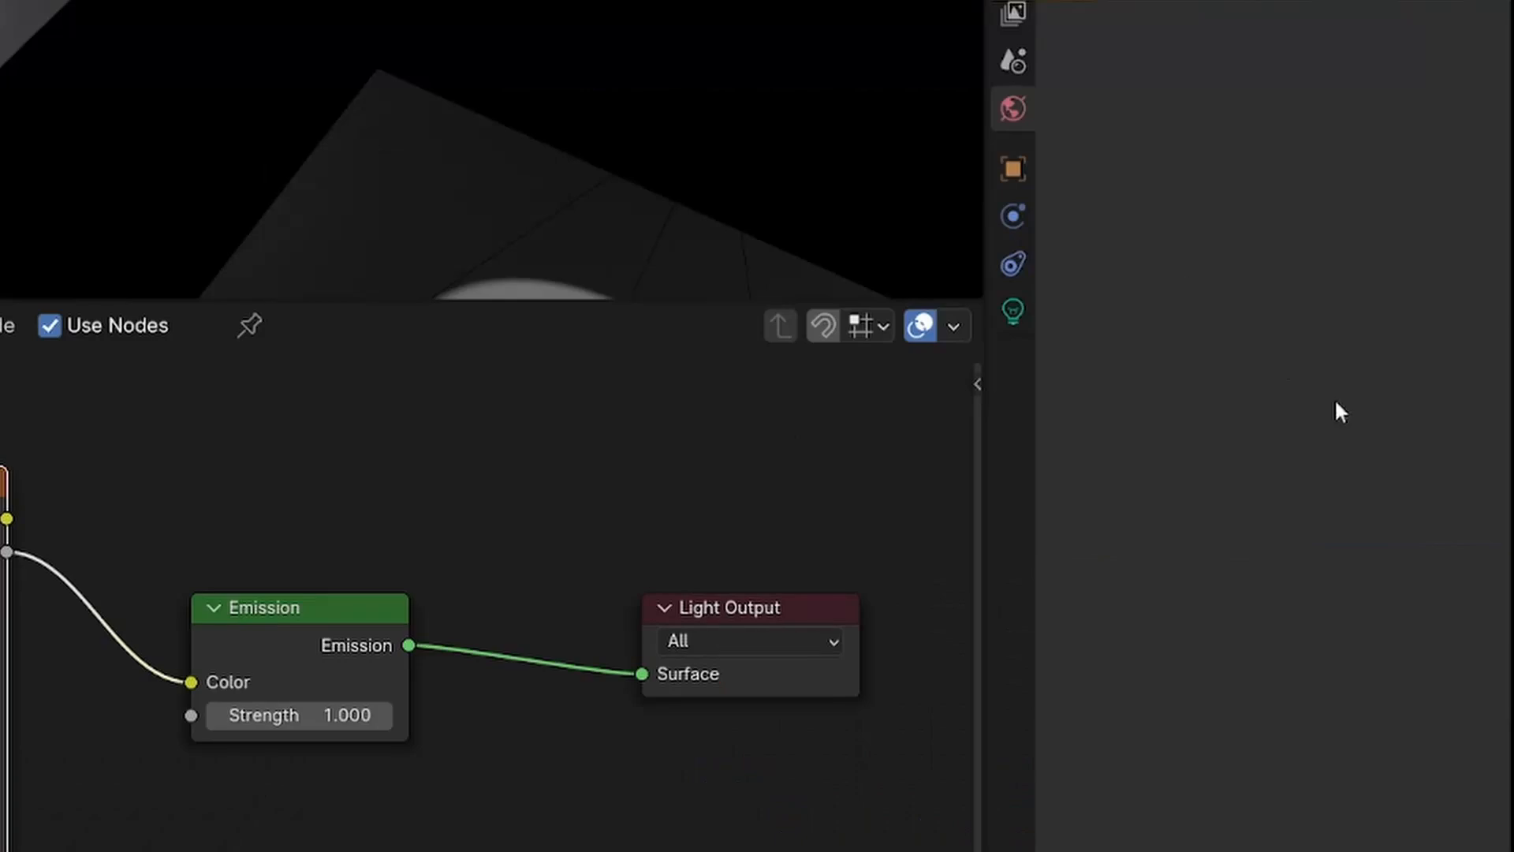
left_click(1012, 308)
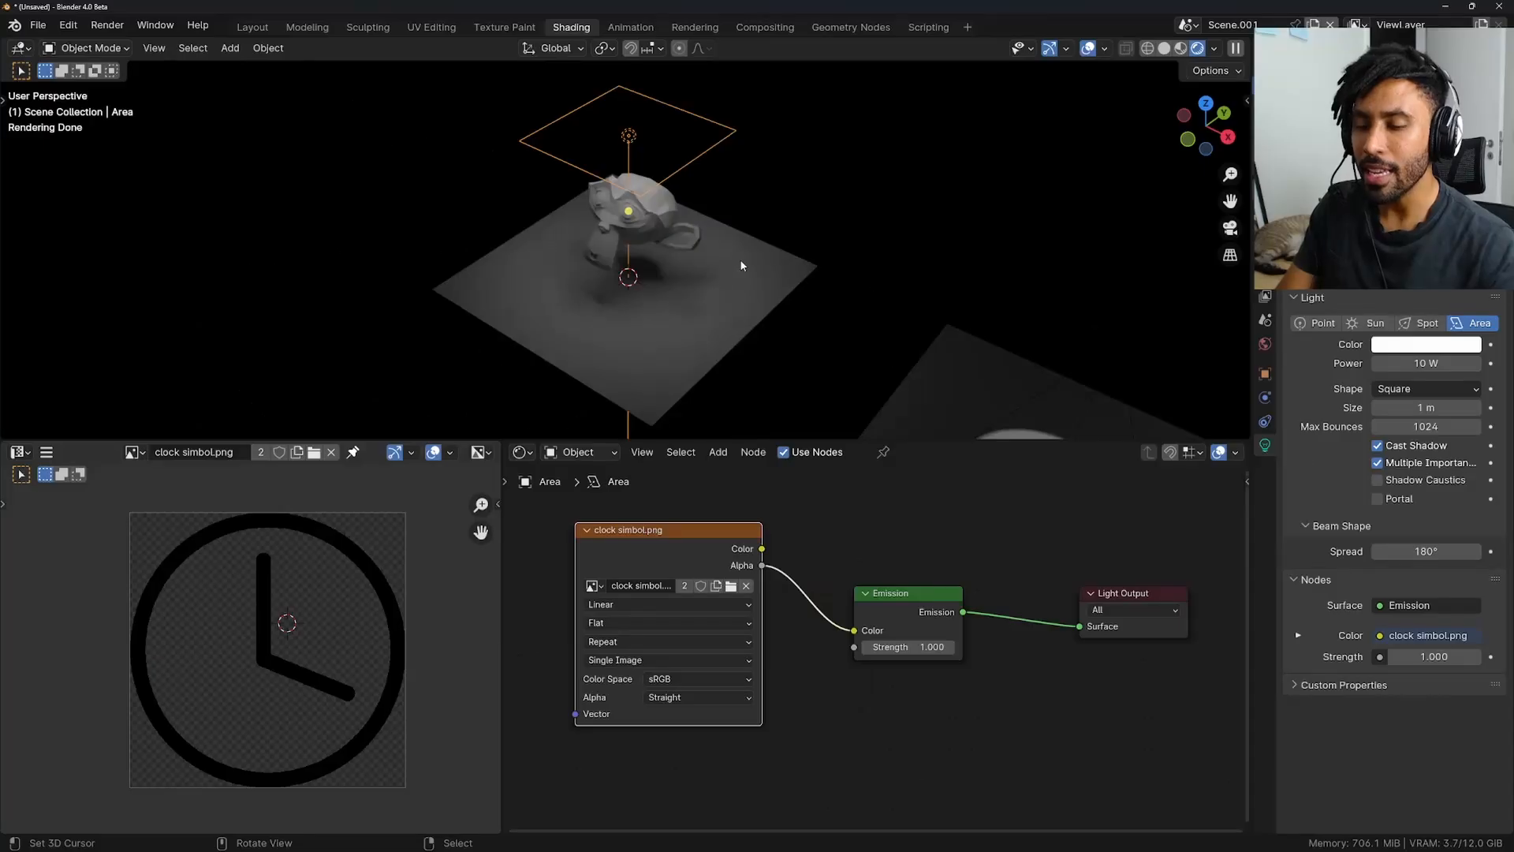
In front view, annotate the direction of the light rays leaving the edge of the area light.
key("KP_1")
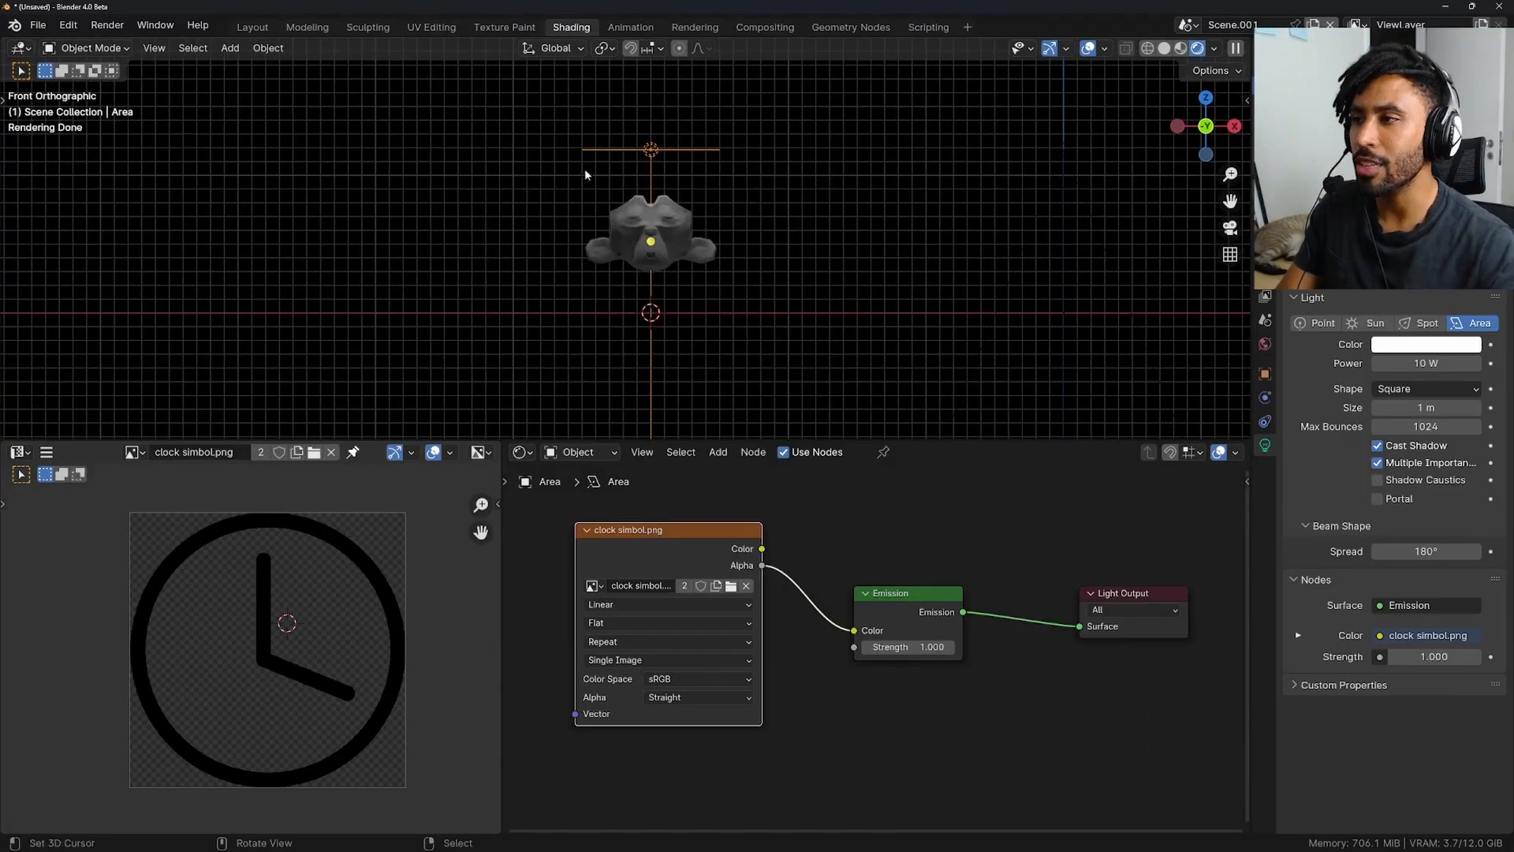
key("t")
left_click(25, 290)
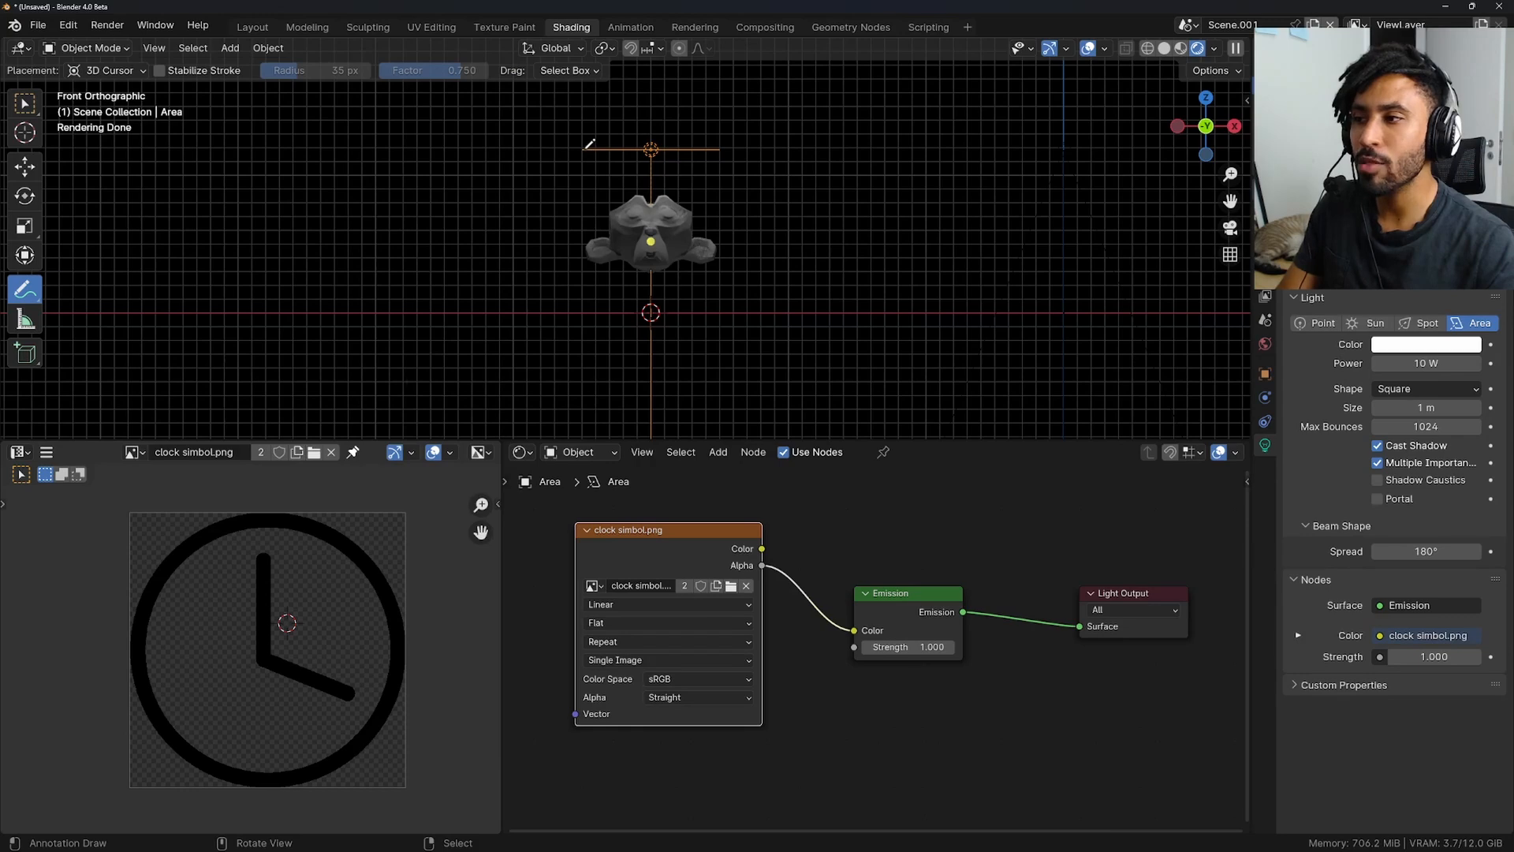
left_click_drag(582, 148, 505, 142)
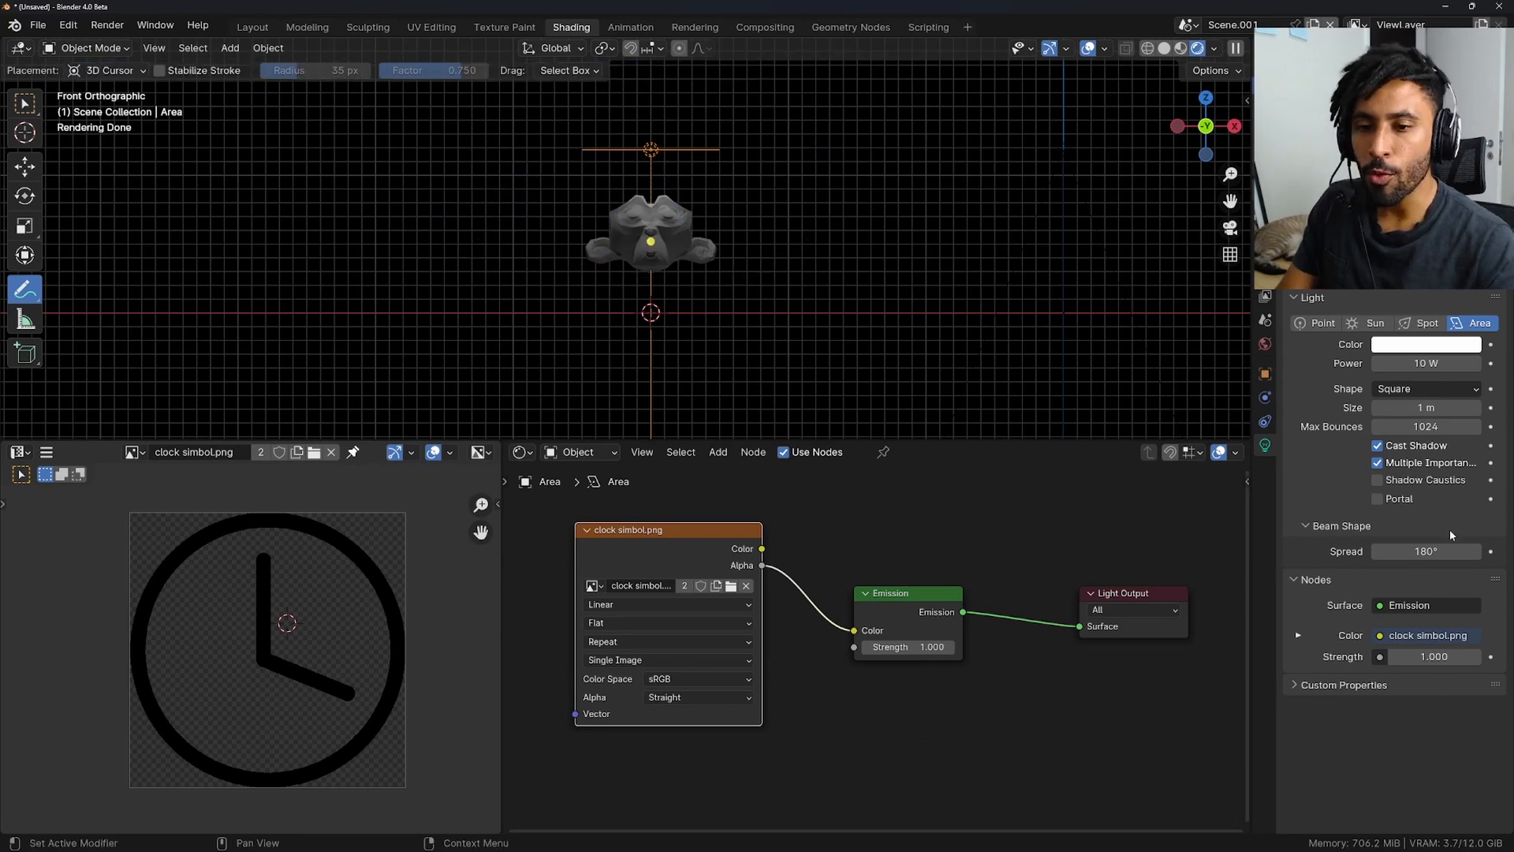
Set the area light's Spread to 101° and annotate the sloping edge of its beam.
left_click_drag(1442, 551, 1401, 551)
left_click_drag(584, 149, 533, 189)
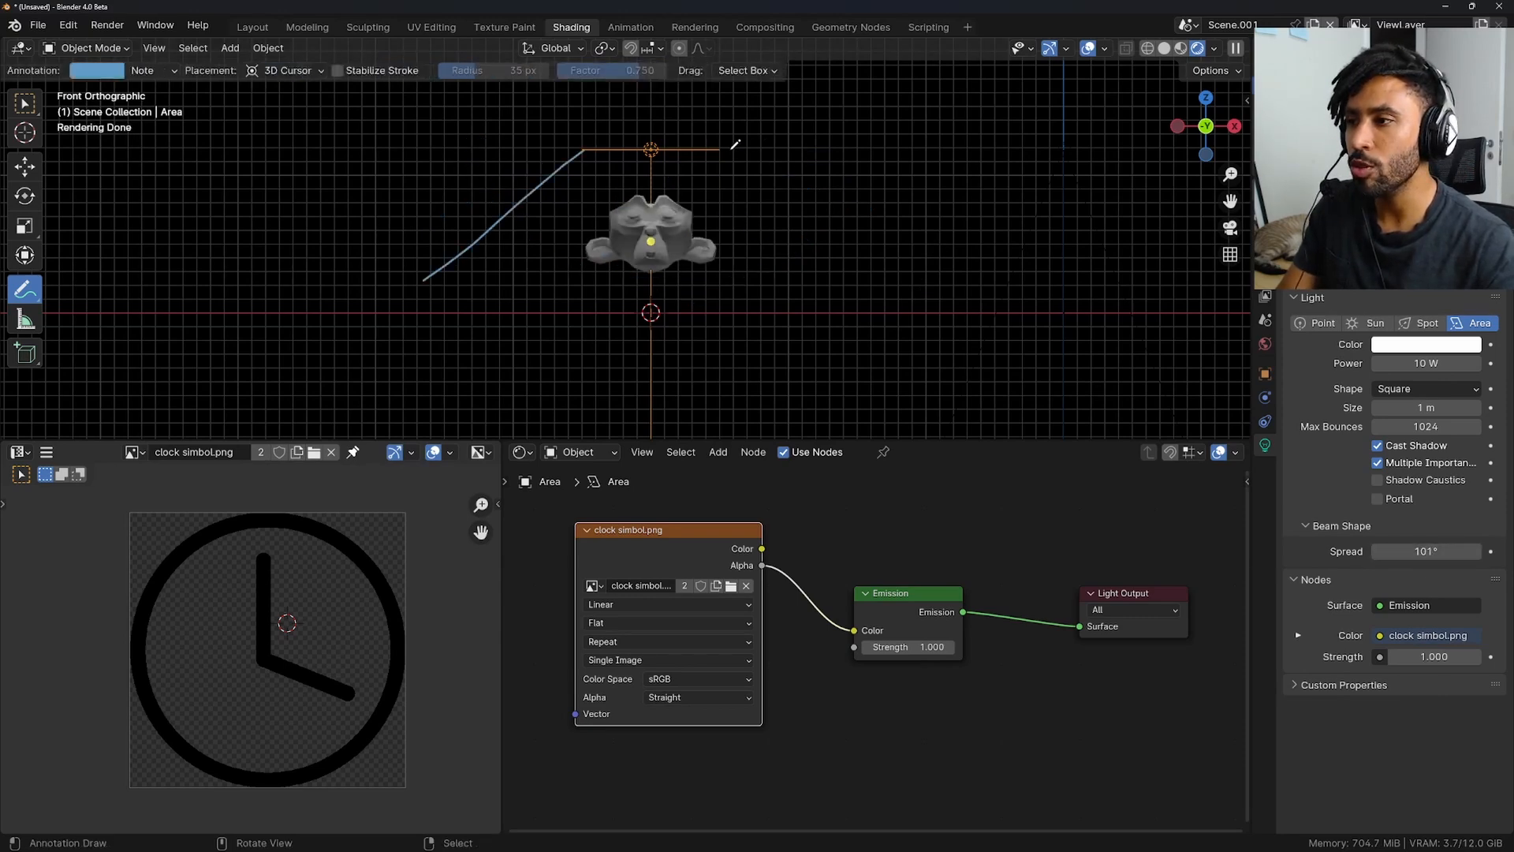
mouse_move(844, 211)
middle_mouse_down()
mouse_move(777, 291)
mouse_move(727, 279)
mouse_move(825, 285)
middle_mouse_up()
Undo the annotation strokes and narrow the area light's Spread until the clock projects sharply onto the plane.
key("ctrl+z")
key("ctrl+z")
left_click_drag(1426, 552, 1377, 551)
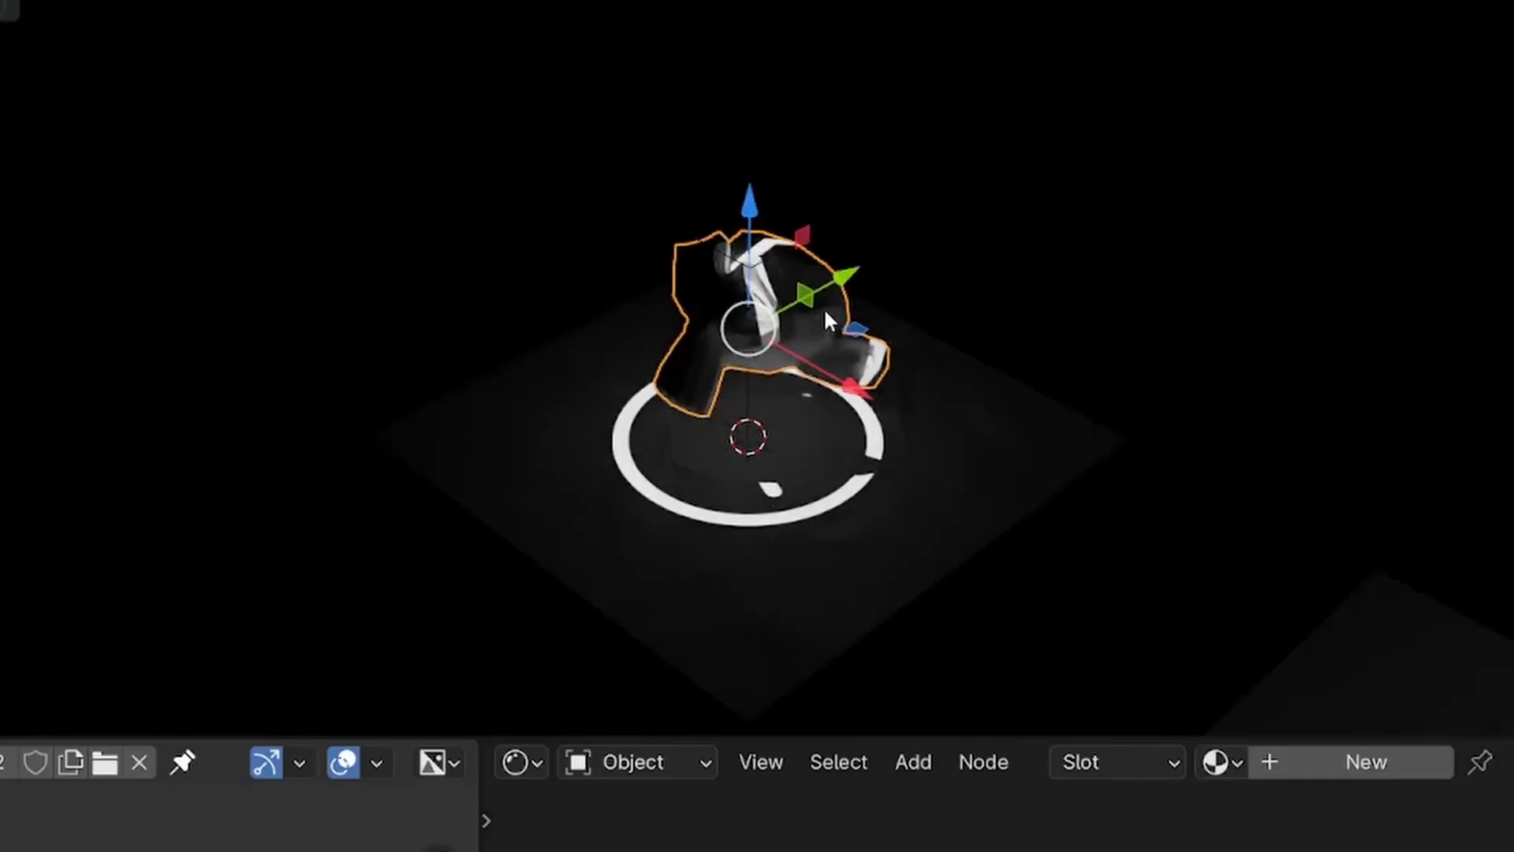
Move the monkey head horizontally away from the centre of the clock projection and rotate it about the Z axis.
scroll(670, 217, "up", 3)
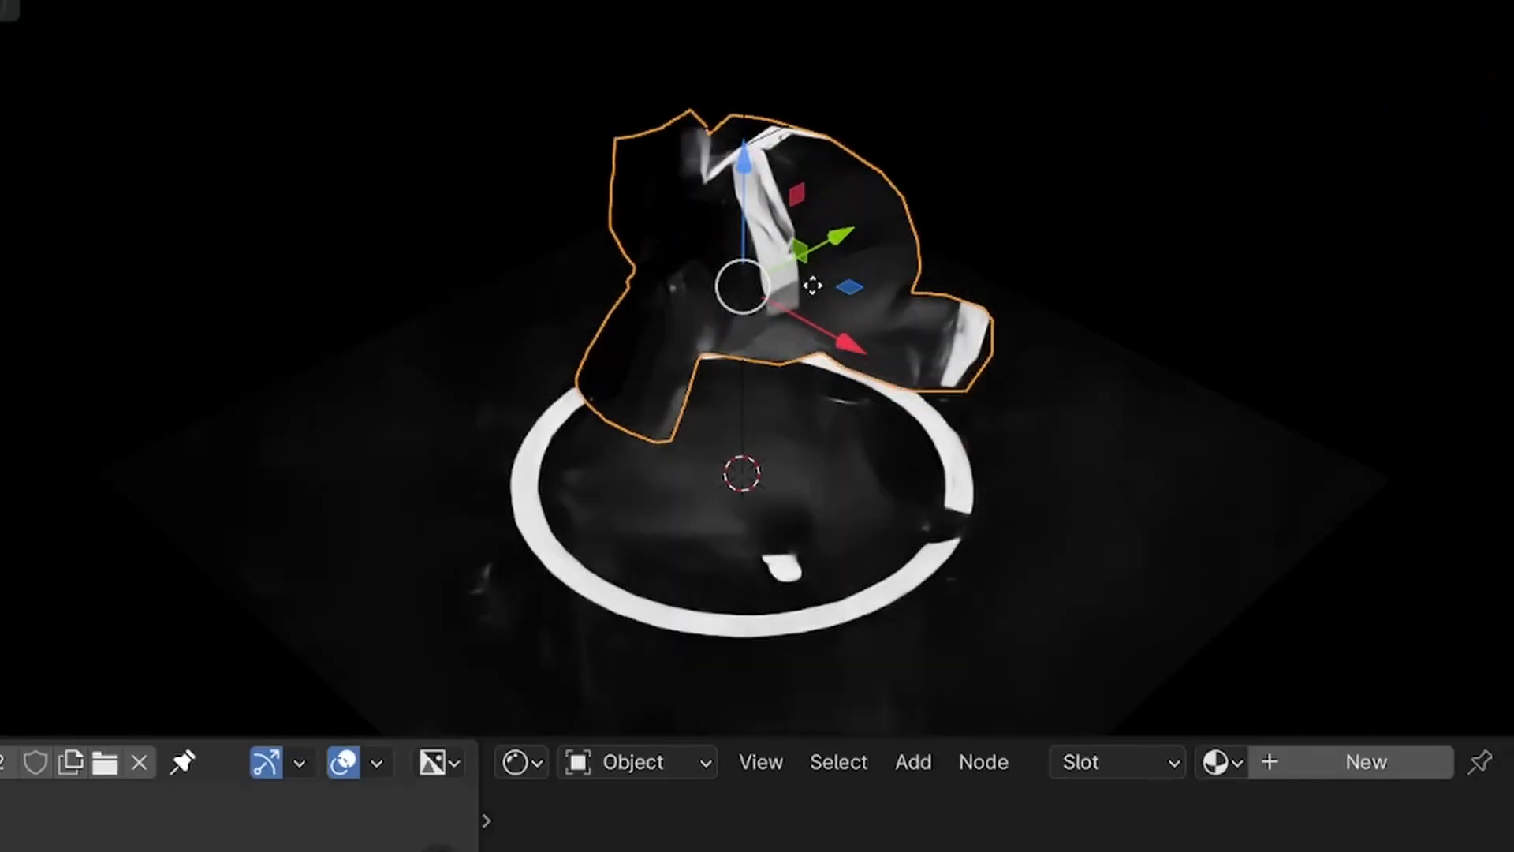
key("g")
key("shift+z")
left_click(686, 150)
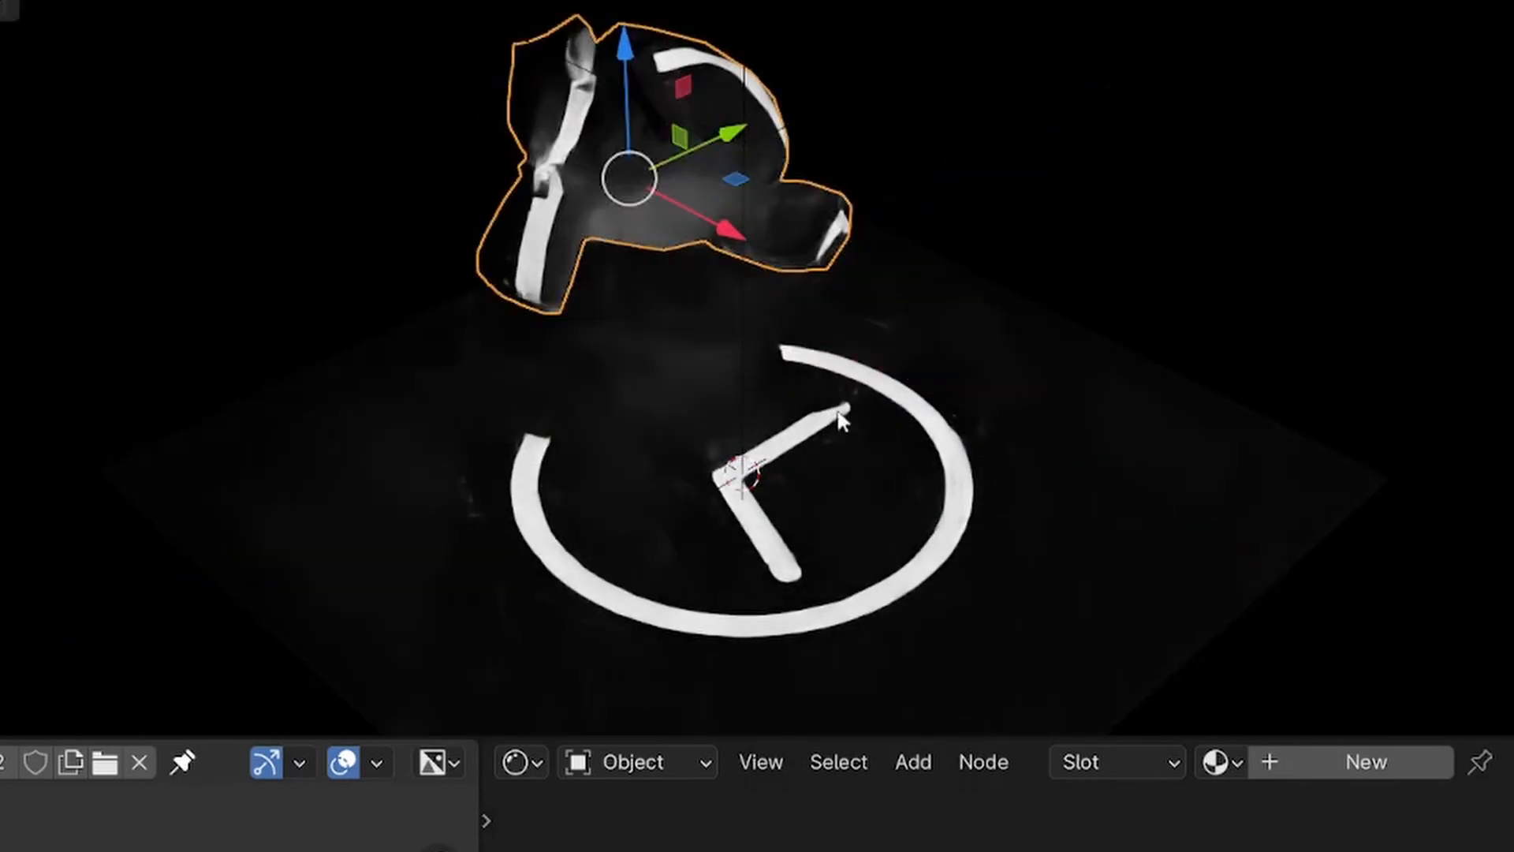
key("z")
left_click(745, 217)
Slide the monkey head horizontally through the projected clock without changing its height.
scroll(745, 218, "down", 3)
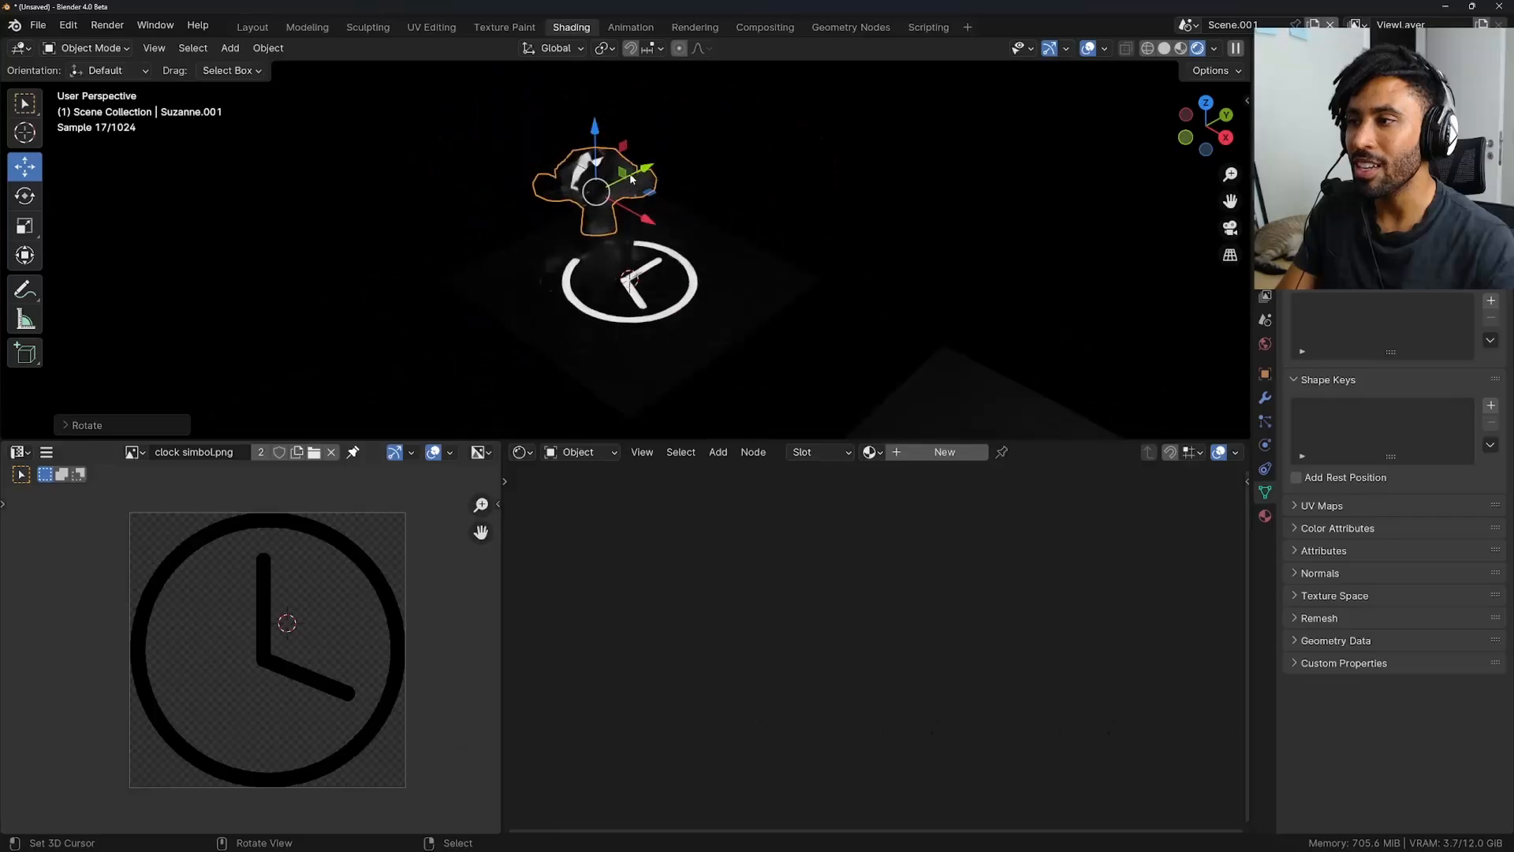
key("g")
key("shift+z")
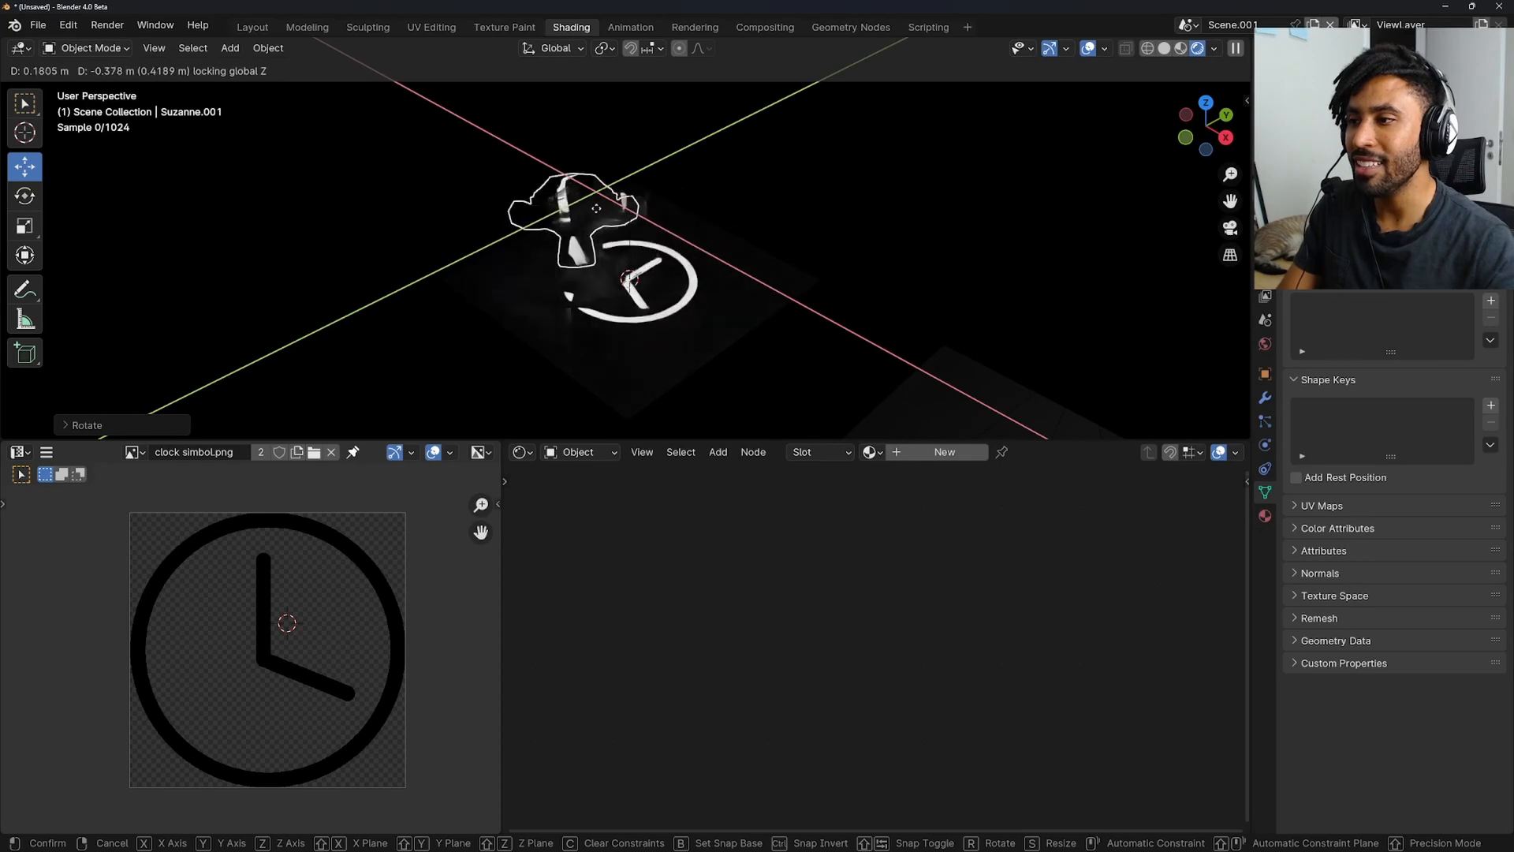
left_click(640, 205)
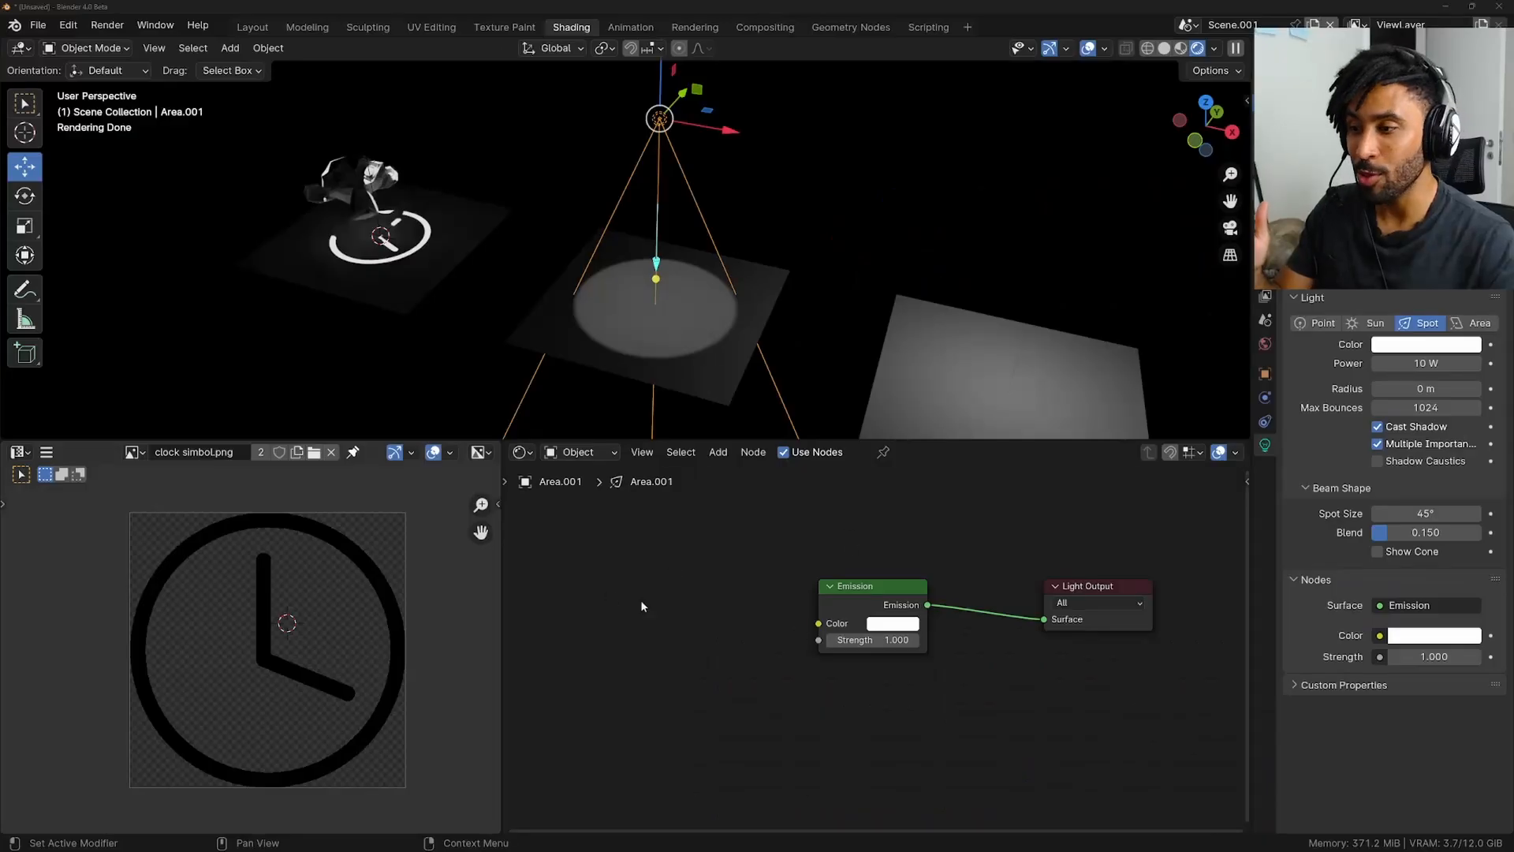
Add Foto canal youtube1.jpg as an image texture to the spot light's nodes and connect its Color output to the Emission Color.
left_click_drag(641, 604, 641, 606)
left_click(605, 547)
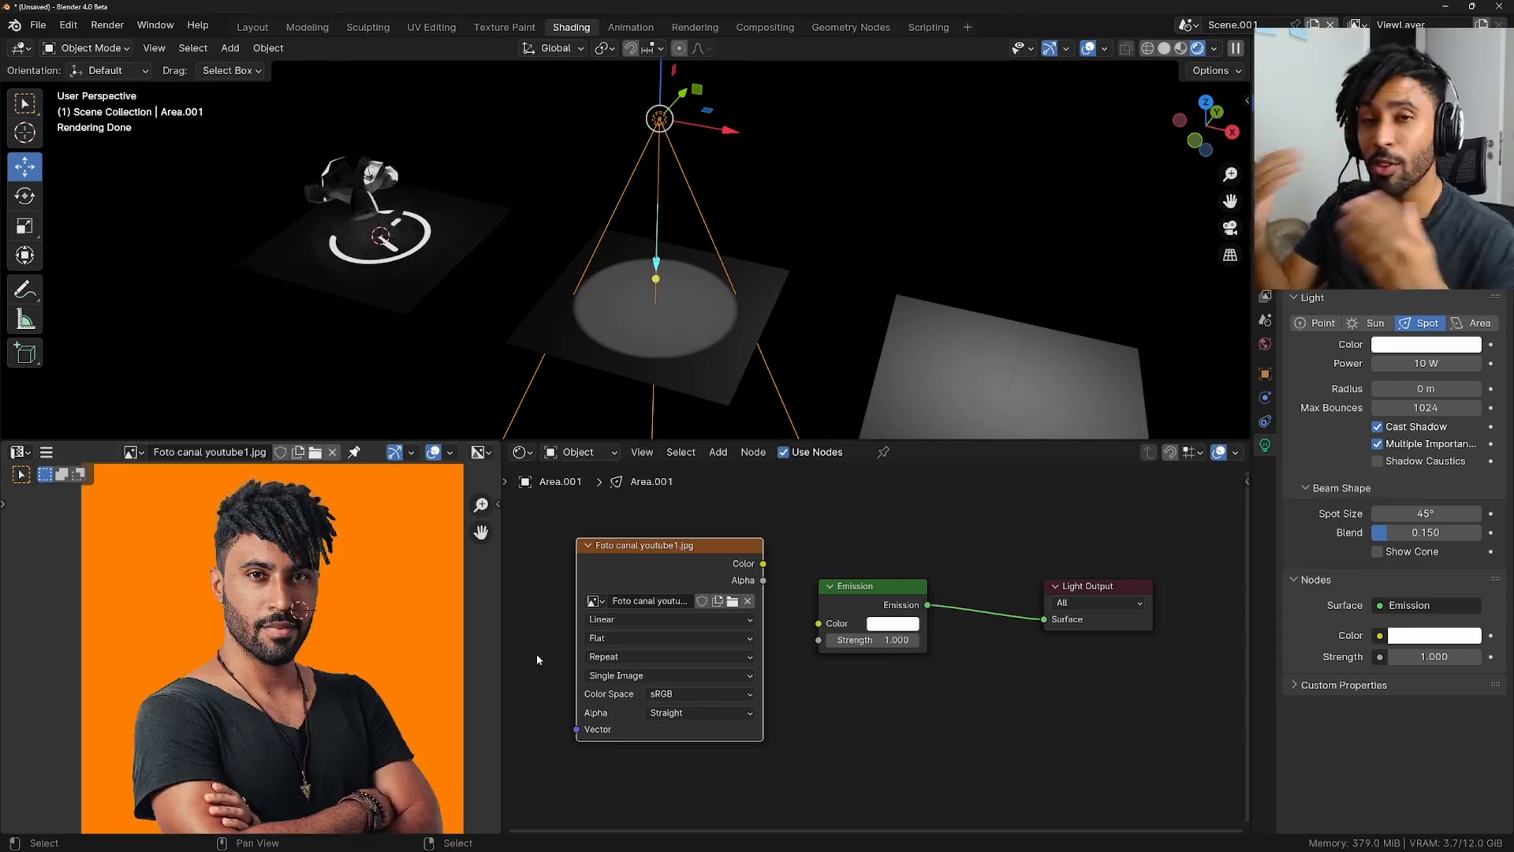
left_click_drag(763, 563, 774, 567)
left_click_drag(821, 618, 820, 623)
Raise the spot light's Emission strength to 19.900.
scroll(759, 329, "up", 6)
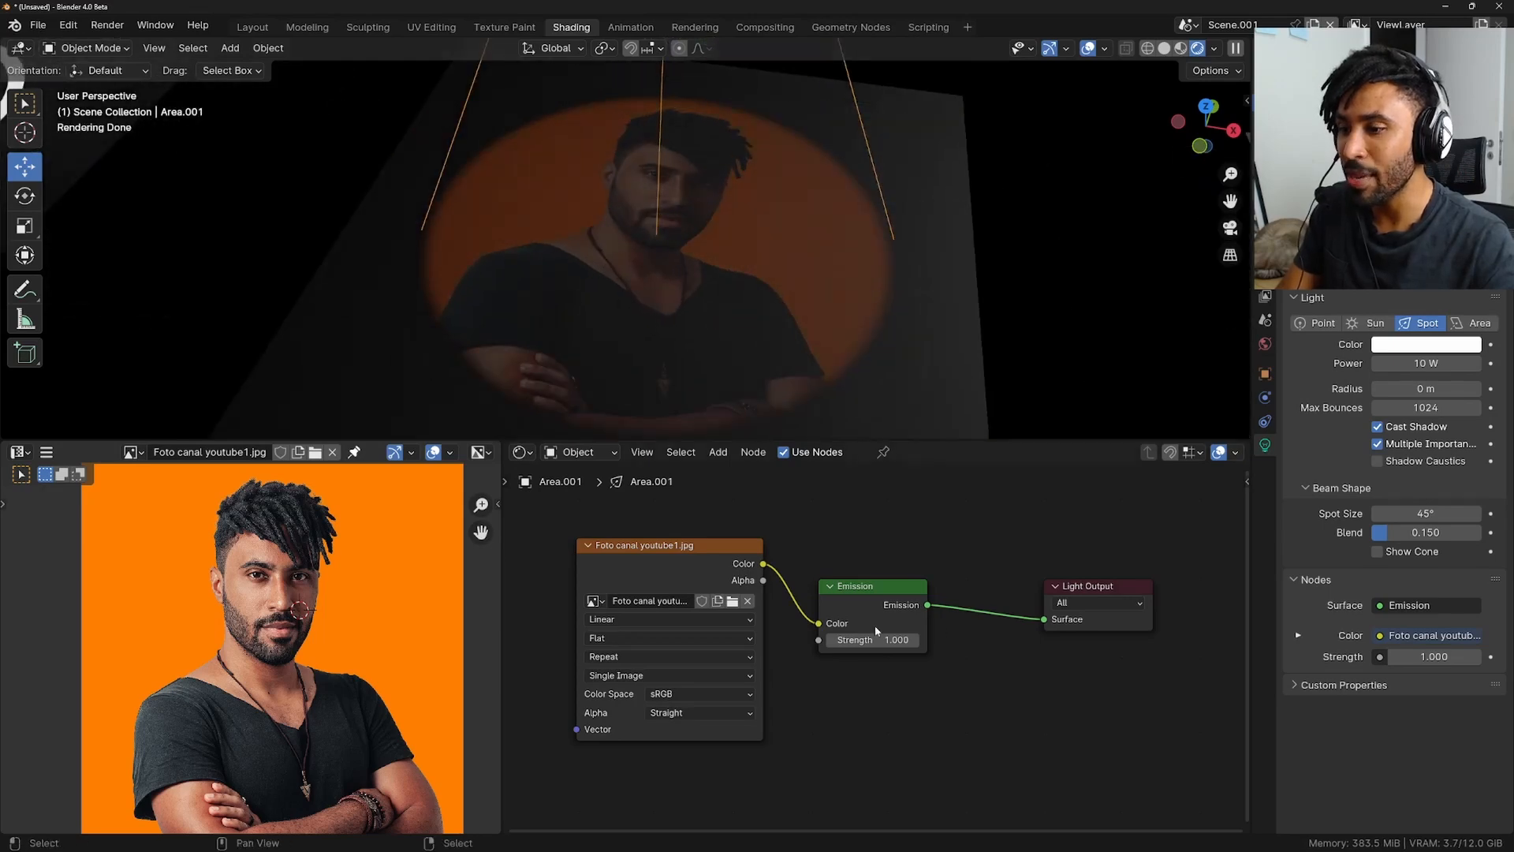
left_click_drag(873, 639, 1018, 640)
scroll(776, 267, "down", 5)
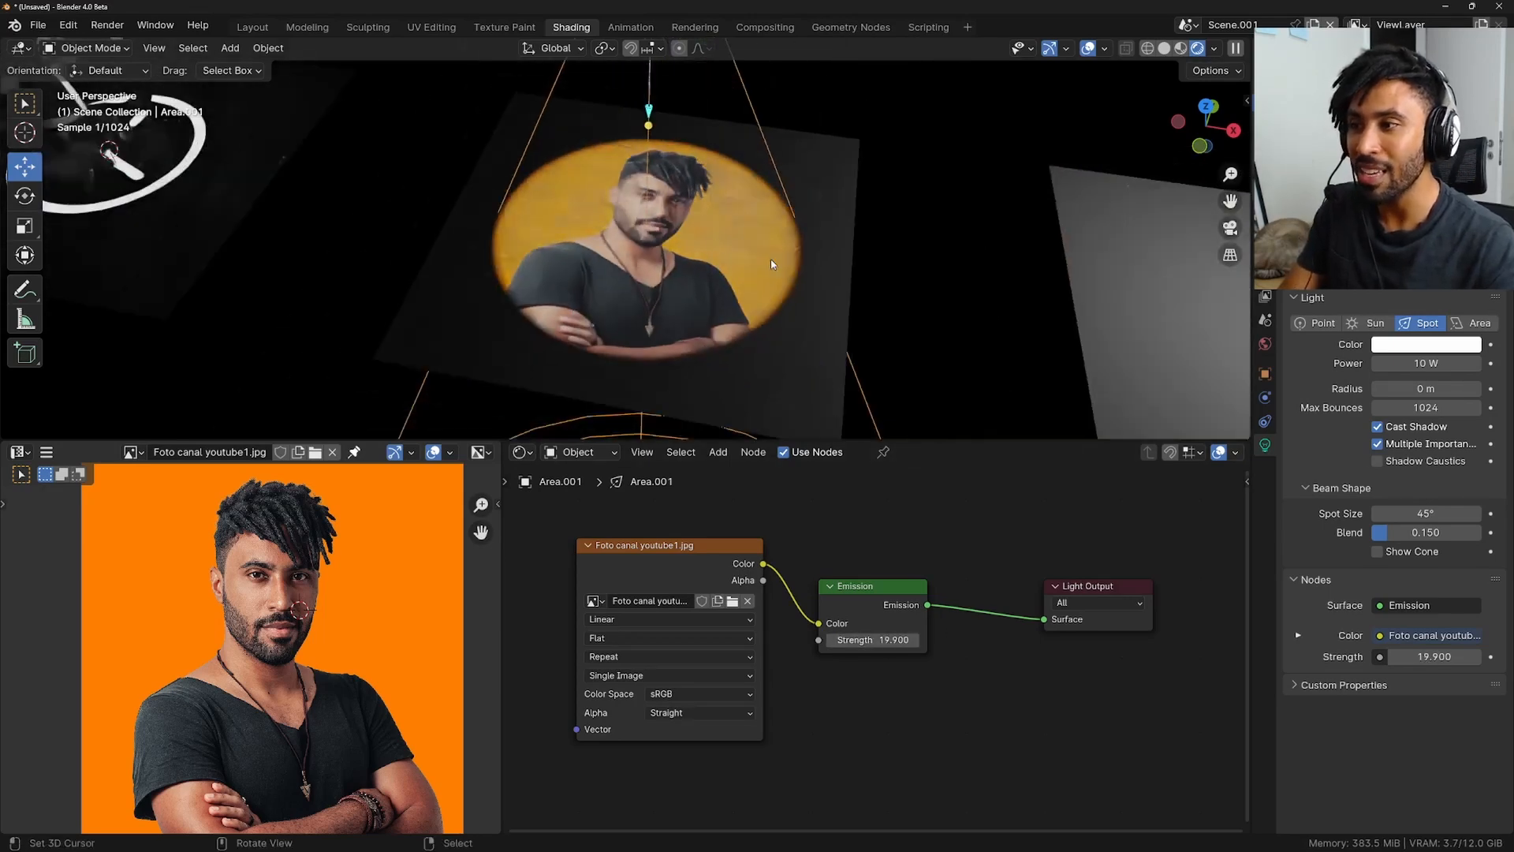
Move the monkey head horizontally from the clock projection to beneath the spot light projecting the photo.
right_click(224, 163)
middle_click_drag(385, 235, 394, 257, "shift")
scroll(394, 257, "down", 4)
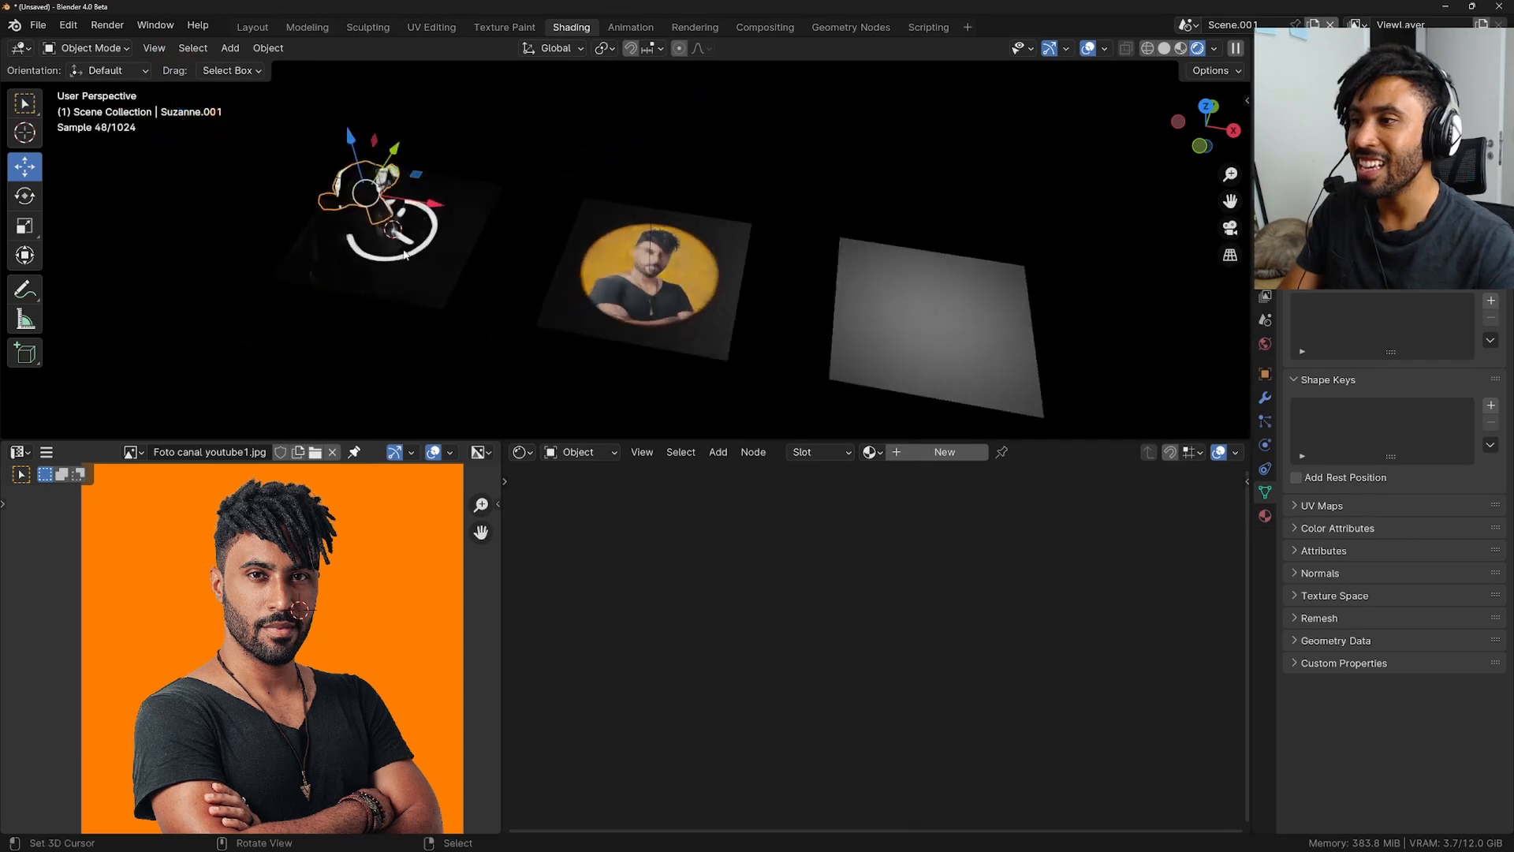
key("g")
key("shift+z")
left_click(675, 298)
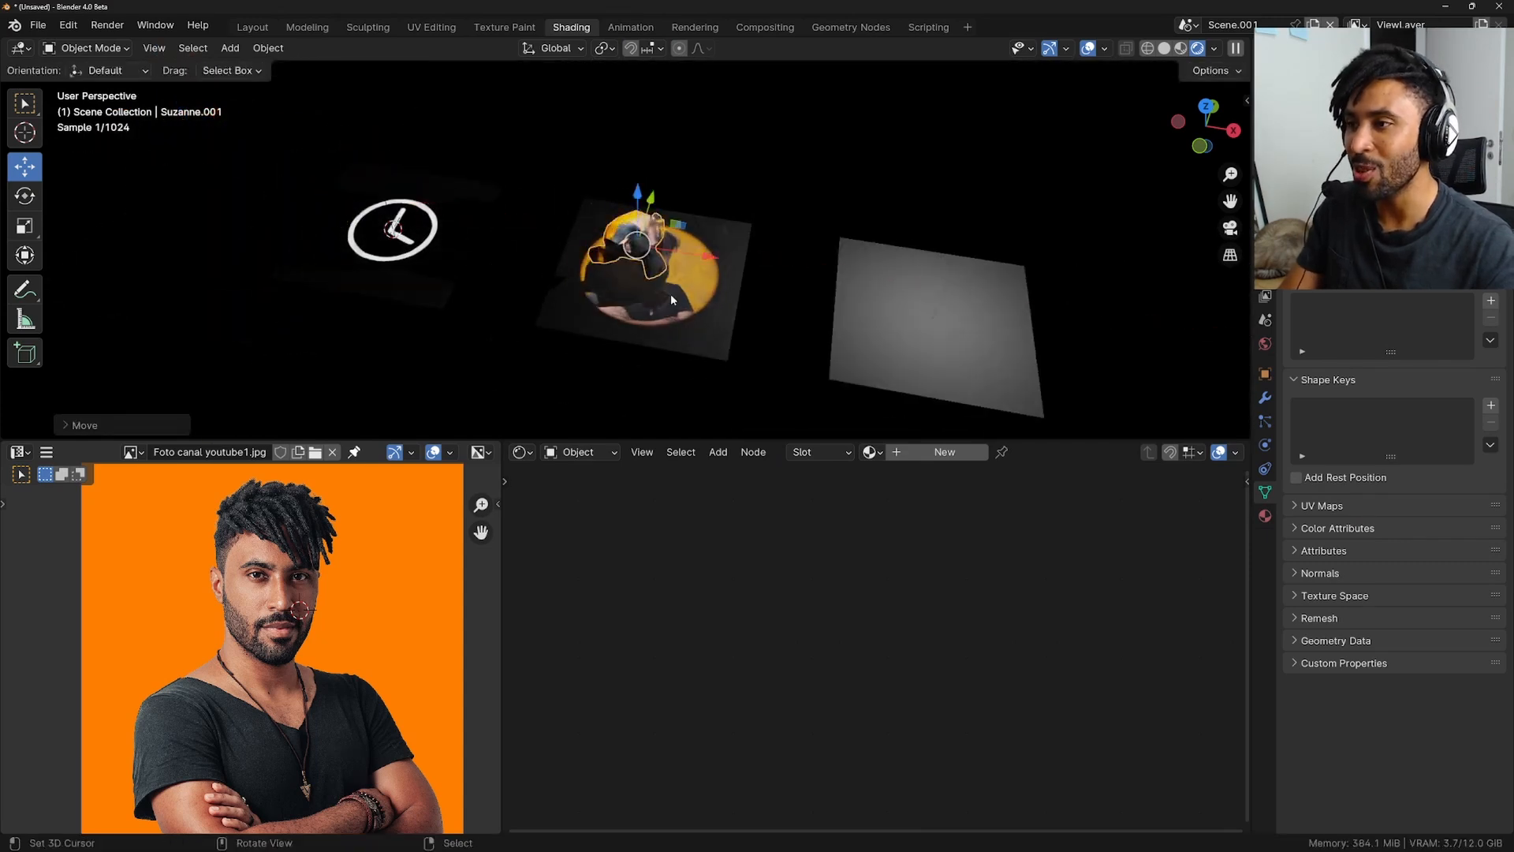
Inspect the photo projected on the monkey head and shift the head horizontally within the spot light's beam.
scroll(680, 289, "up", 4)
middle_click_drag(685, 288, 675, 246)
scroll(680, 233, "up", 2)
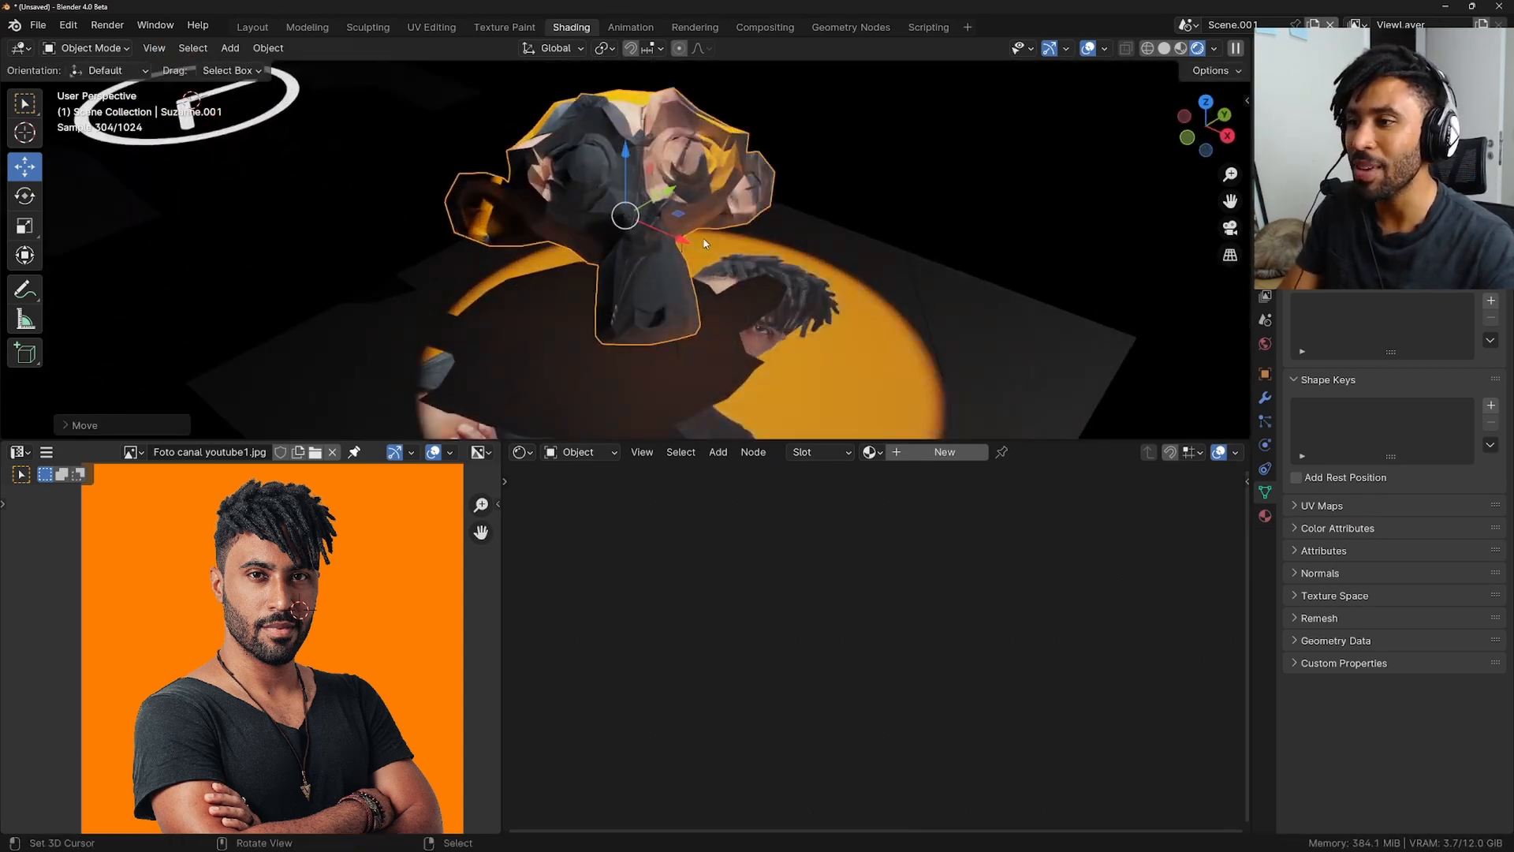
scroll(706, 244, "down", 3)
key("g")
key("shift+z")
left_click(676, 231)
Set the spot light's Radius to 0.054 m to soften the projected photo, and check the result up close.
scroll(676, 229, "down", 3)
right_click(645, 143)
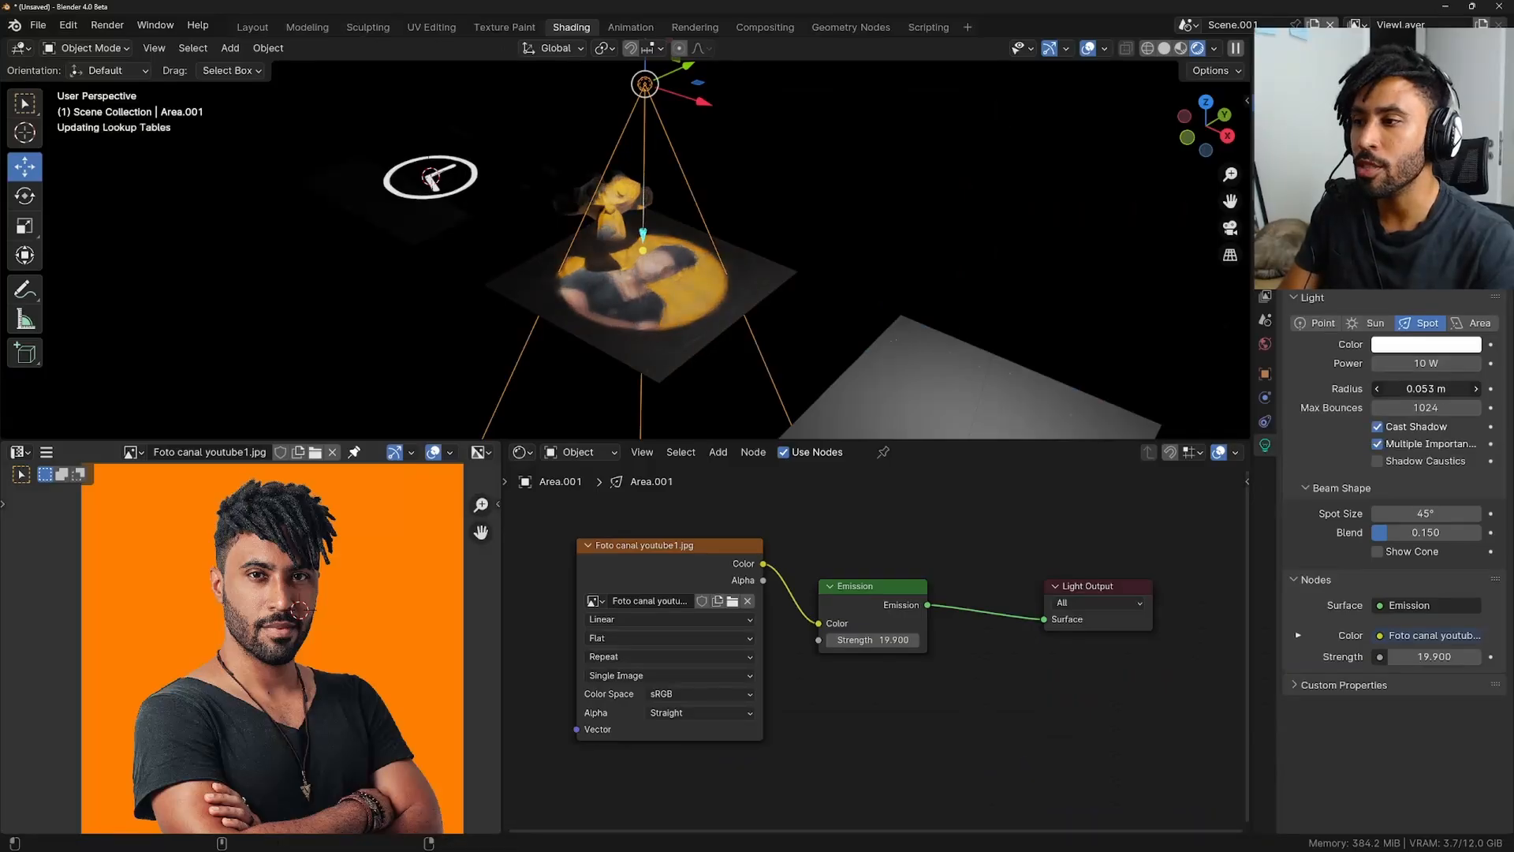
left_click_drag(1426, 389, 1429, 389)
scroll(699, 379, "up", 3)
middle_click_drag(699, 379, 700, 306, "shift")
scroll(699, 306, "up", 3)
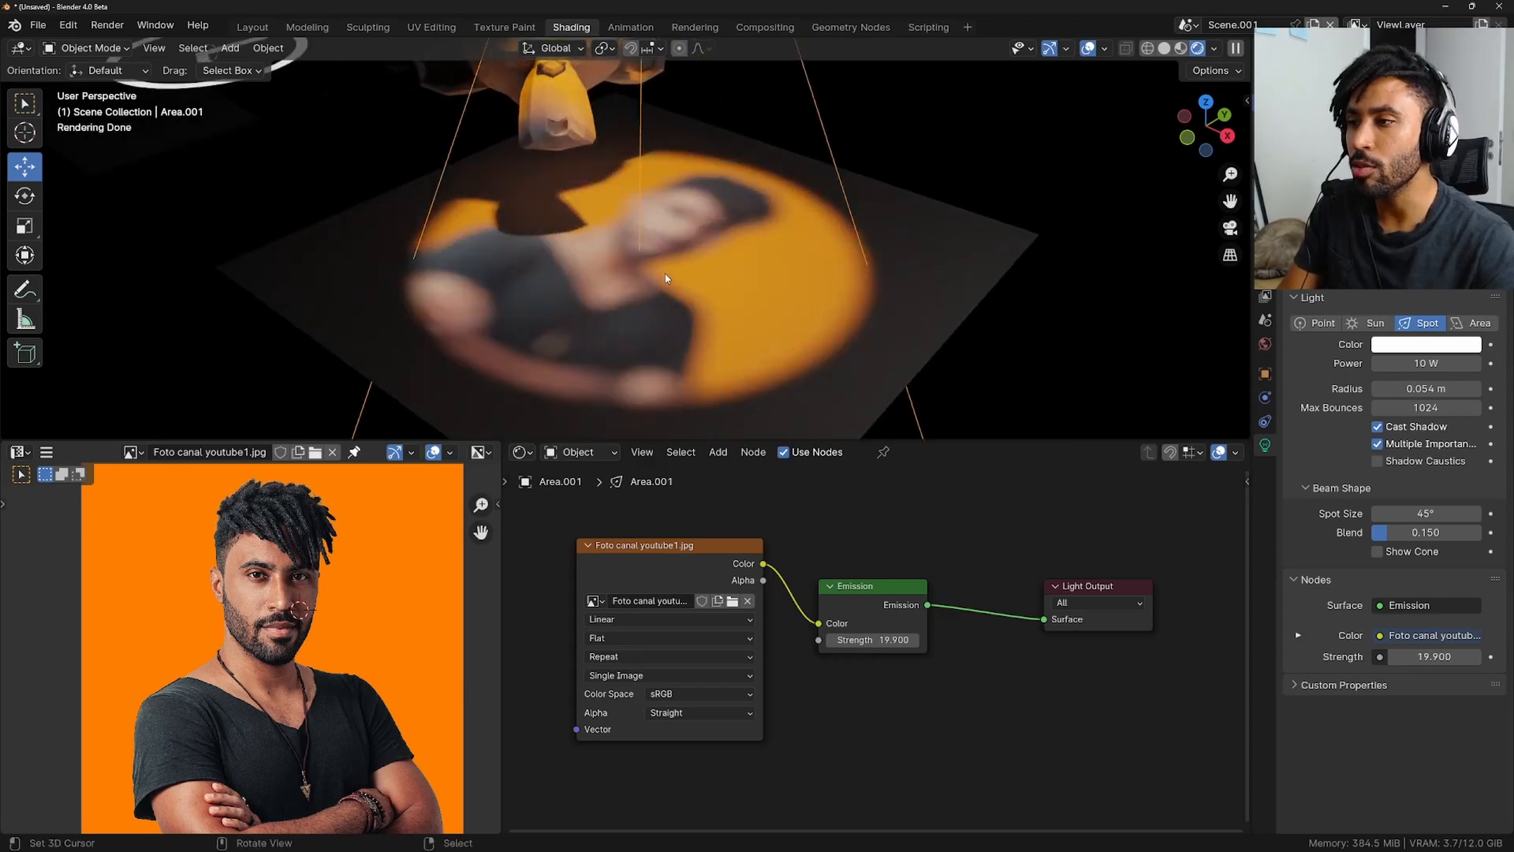
scroll(667, 278, "down", 4)
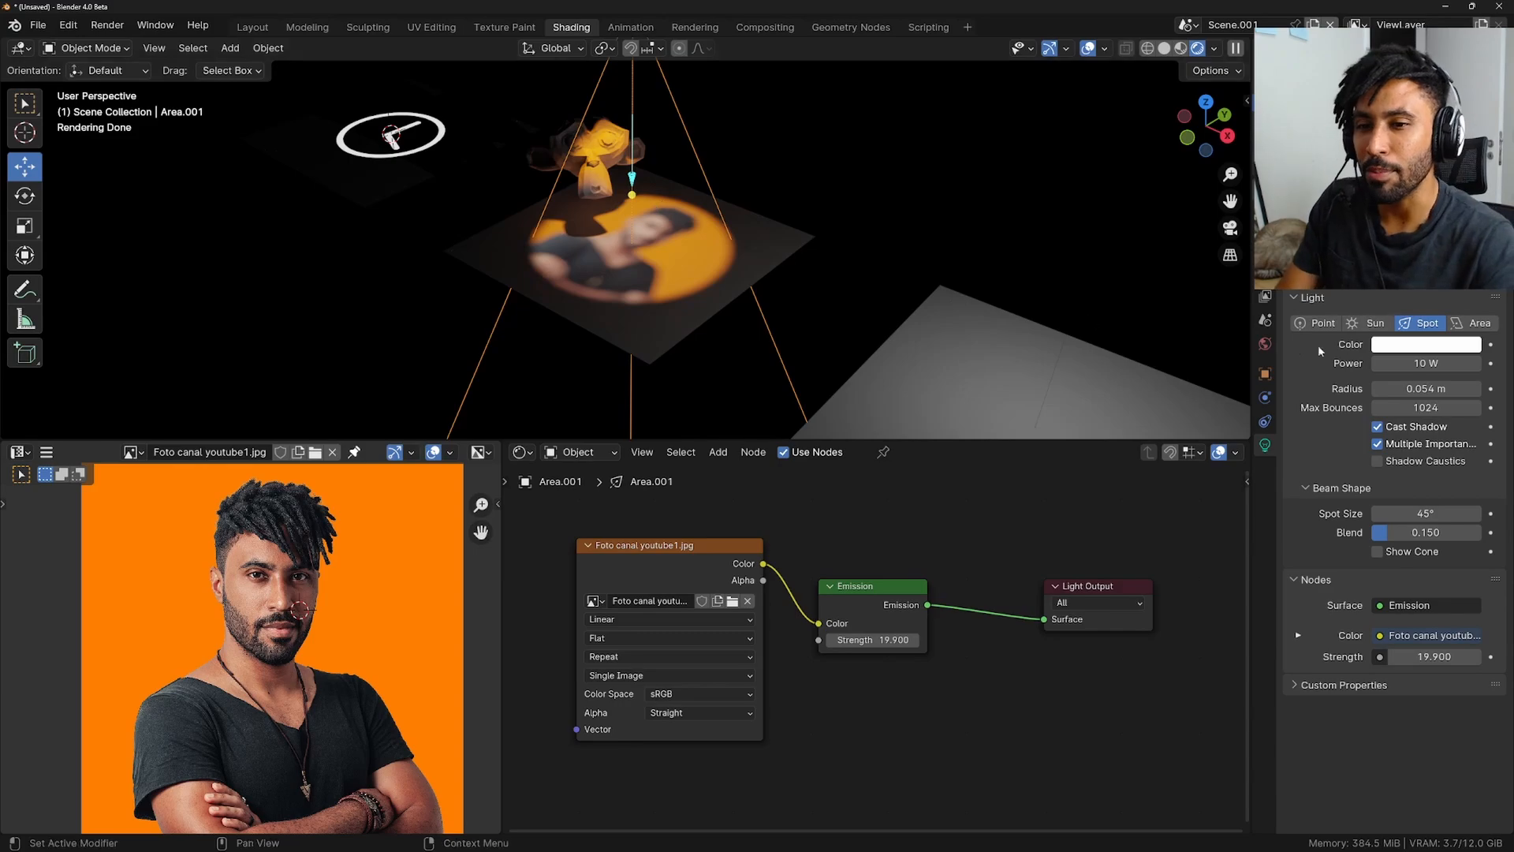
scroll(759, 263, "up", 5)
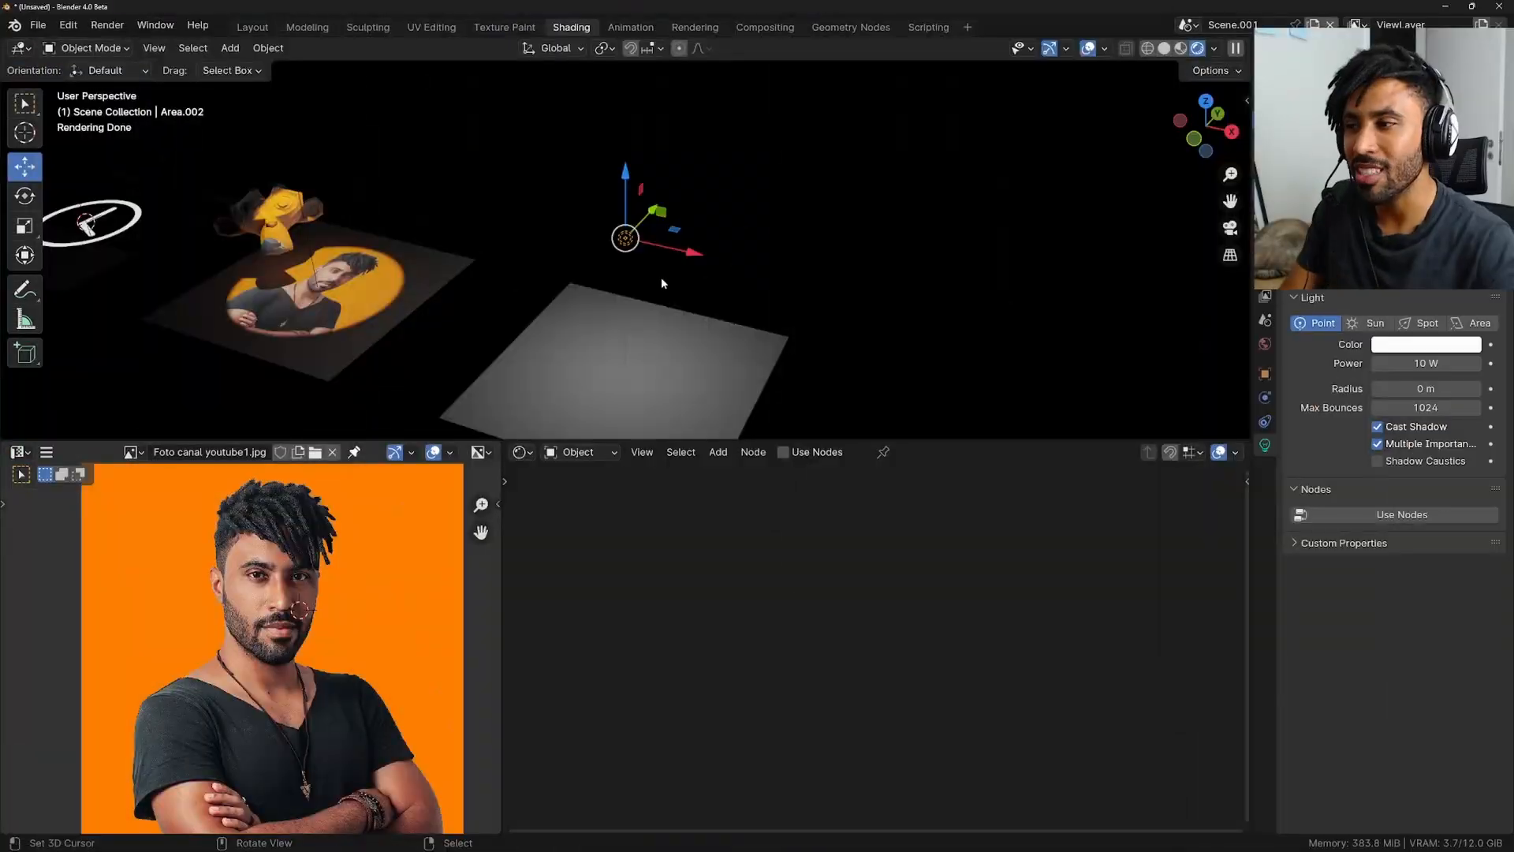
middle_click_drag(661, 277, 688, 268)
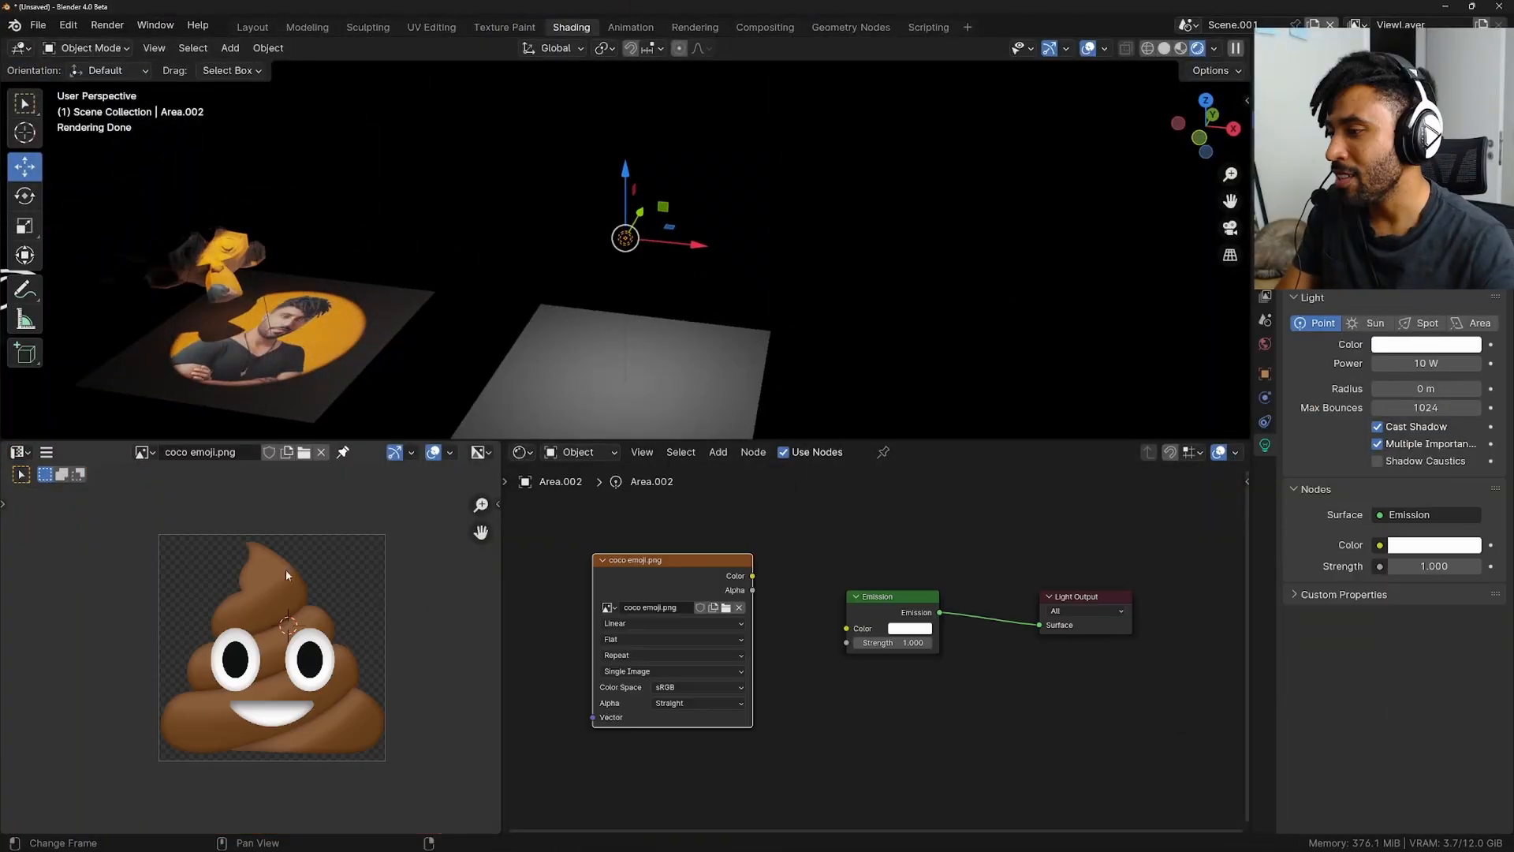
Connect the Color output of the coco emoji.png texture to the point light's Emission color.
scroll(263, 671, "up", 2)
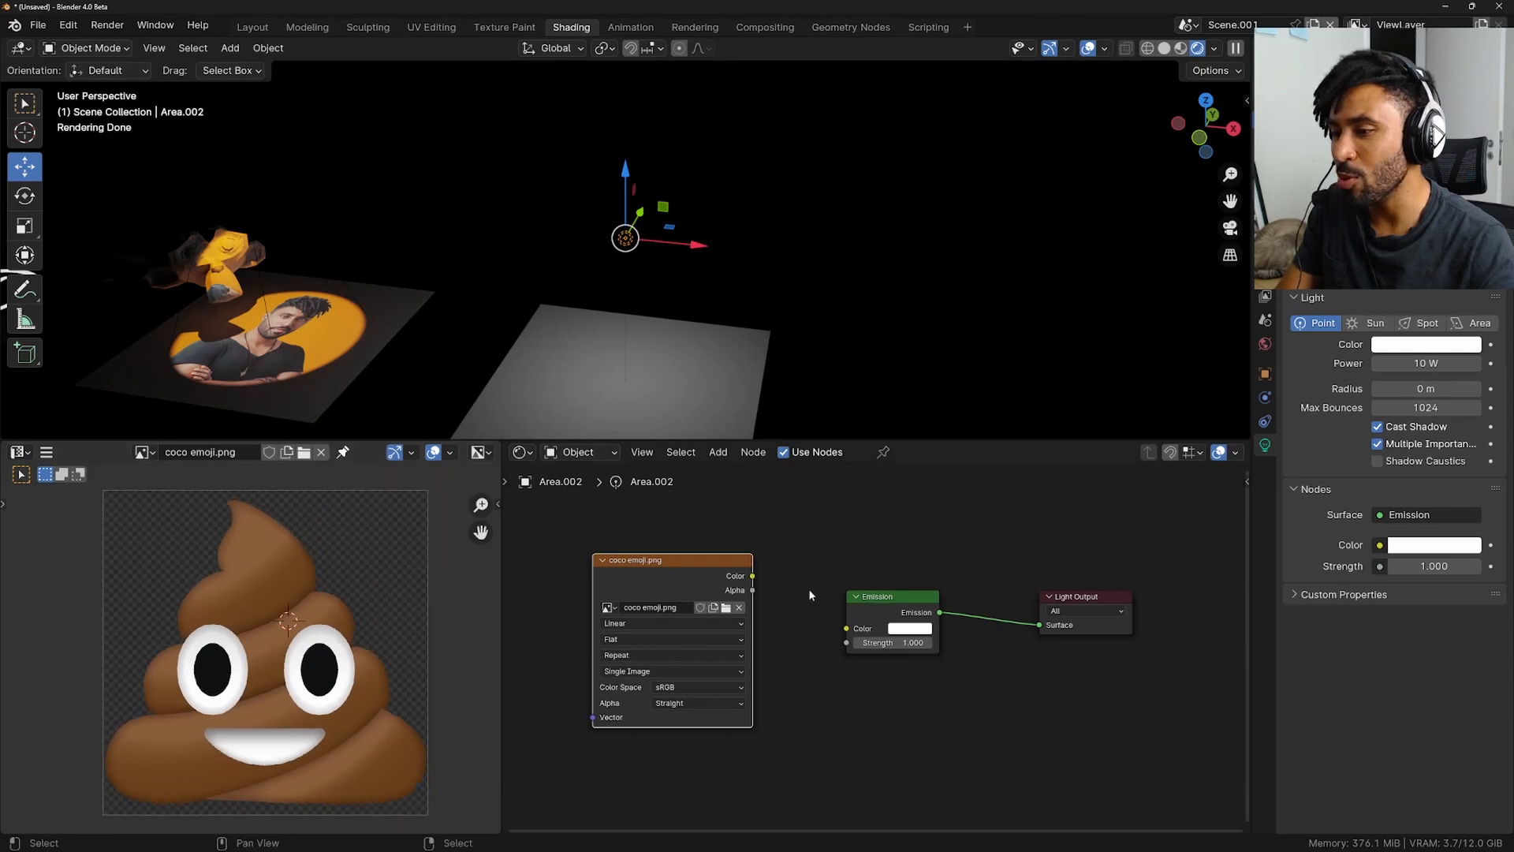
left_click_drag(848, 636, 847, 629)
Enlarge the plane beneath the point light in Edit Mode to catch more of the emoji projection.
middle_click_drag(710, 339, 647, 351)
left_click(627, 362)
scroll(631, 361, "down", 3)
key("Tab")
key("s")
left_click(899, 334)
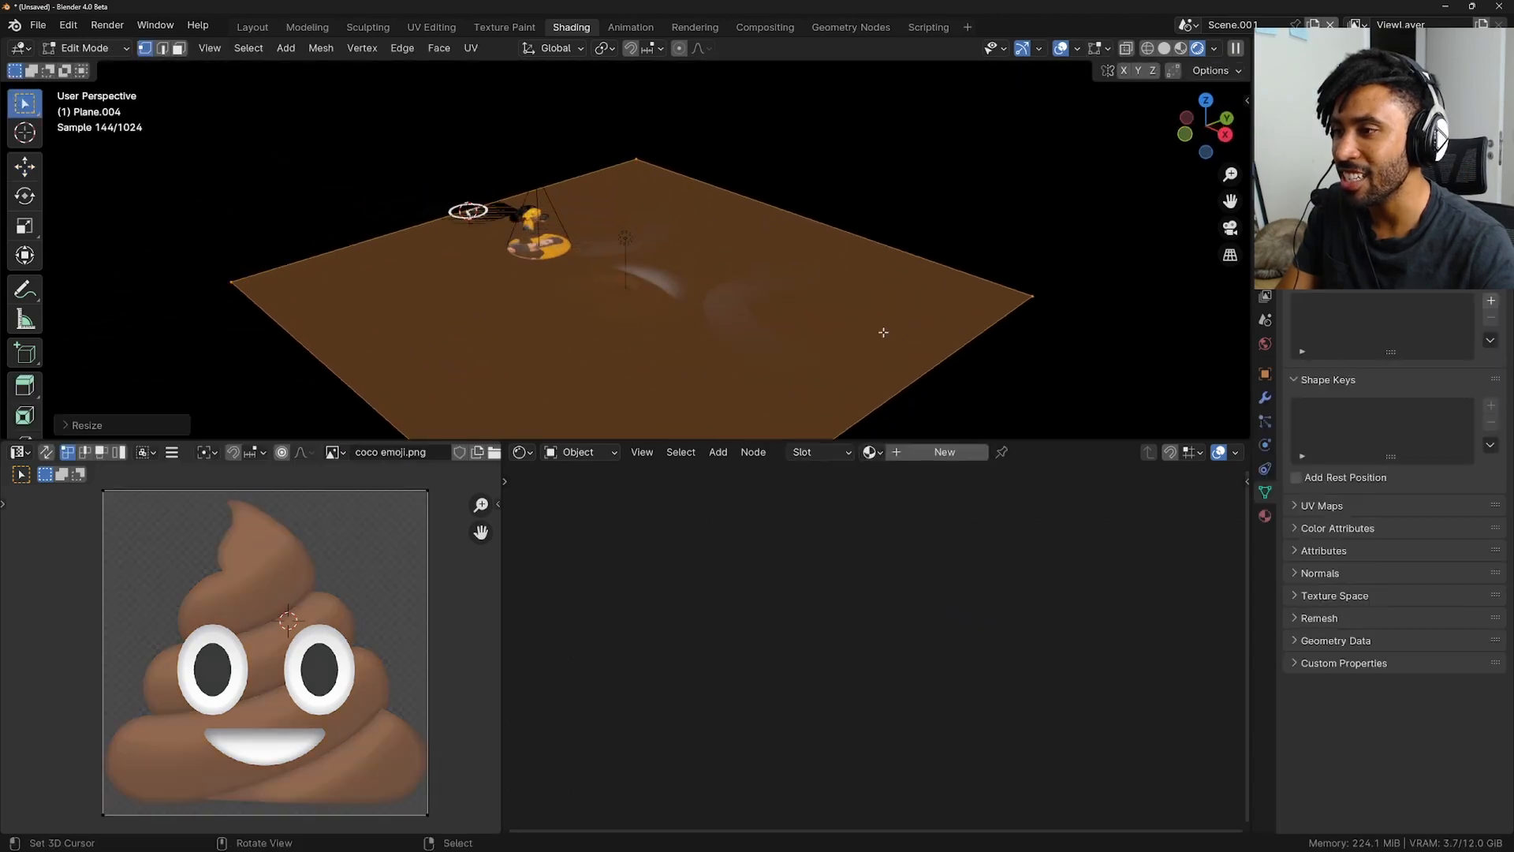
scroll(627, 271, "up", 2)
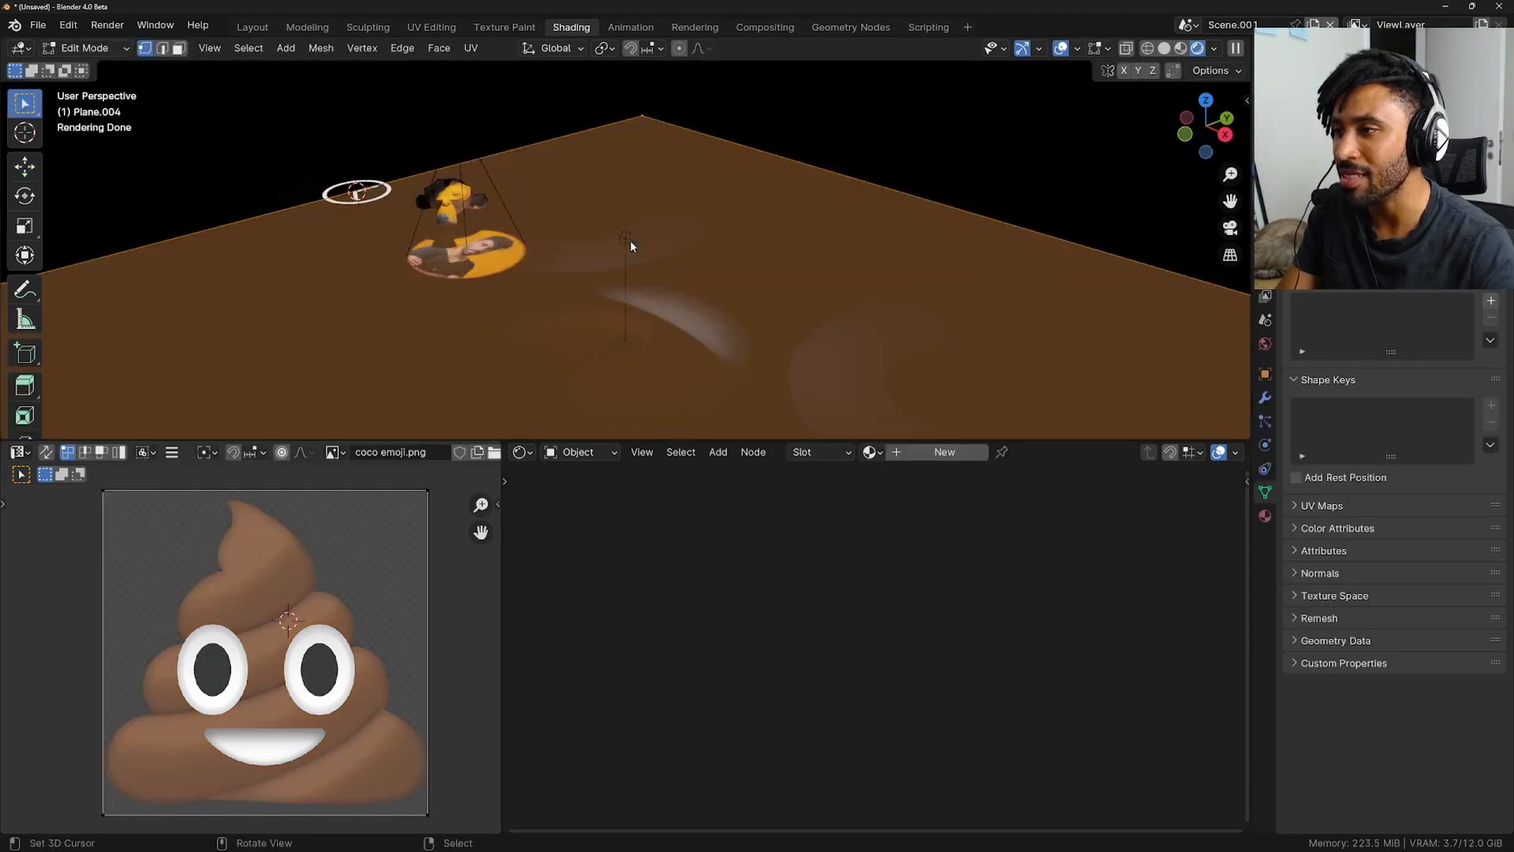
Raise the point light's Power to 100 W.
key("Tab")
left_click(627, 238)
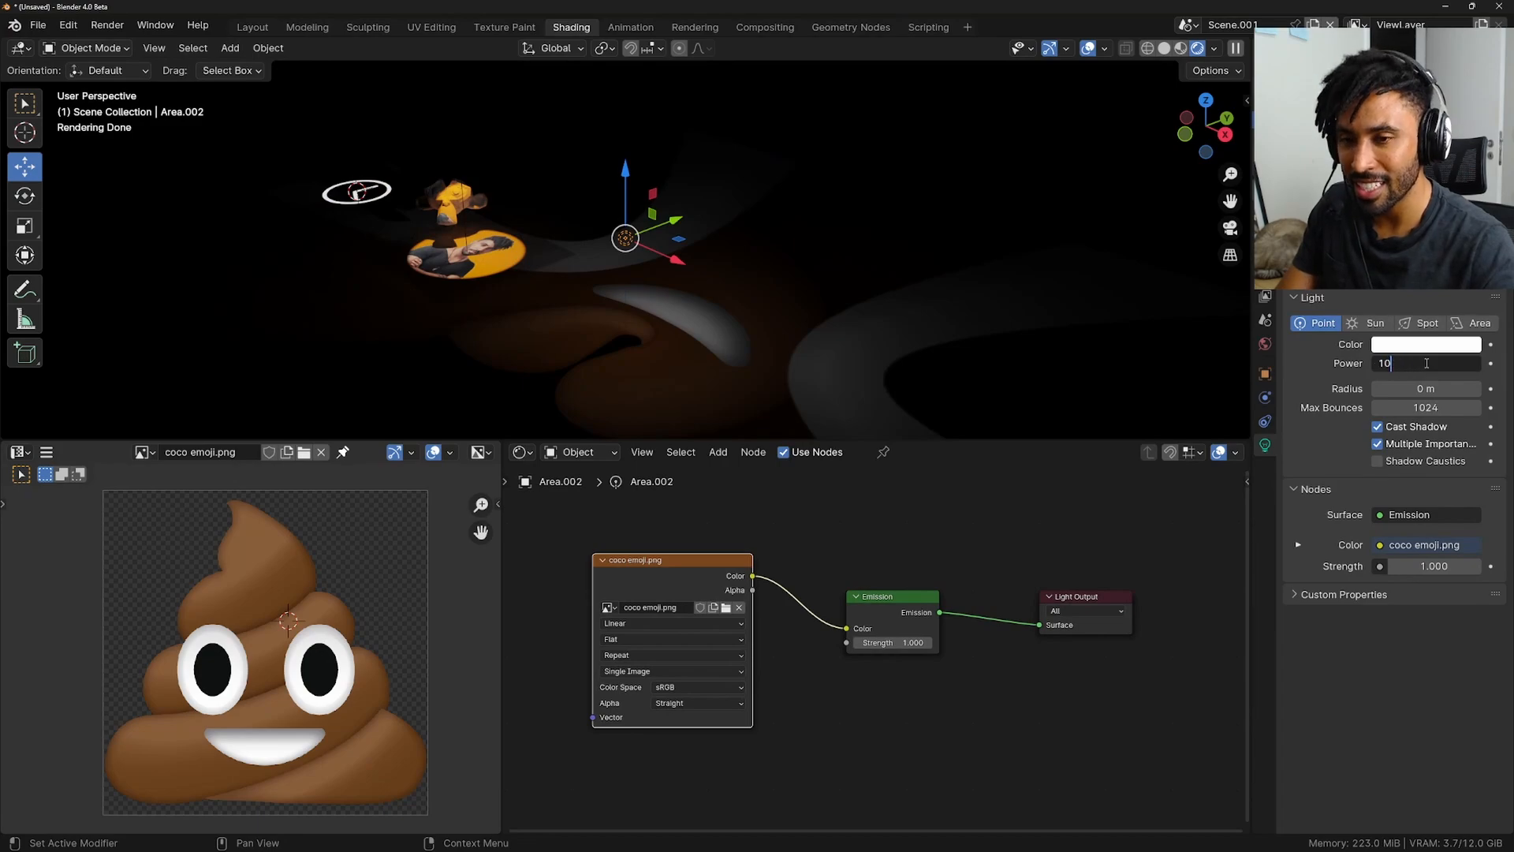
middle_click_drag(827, 558, 1087, 631)
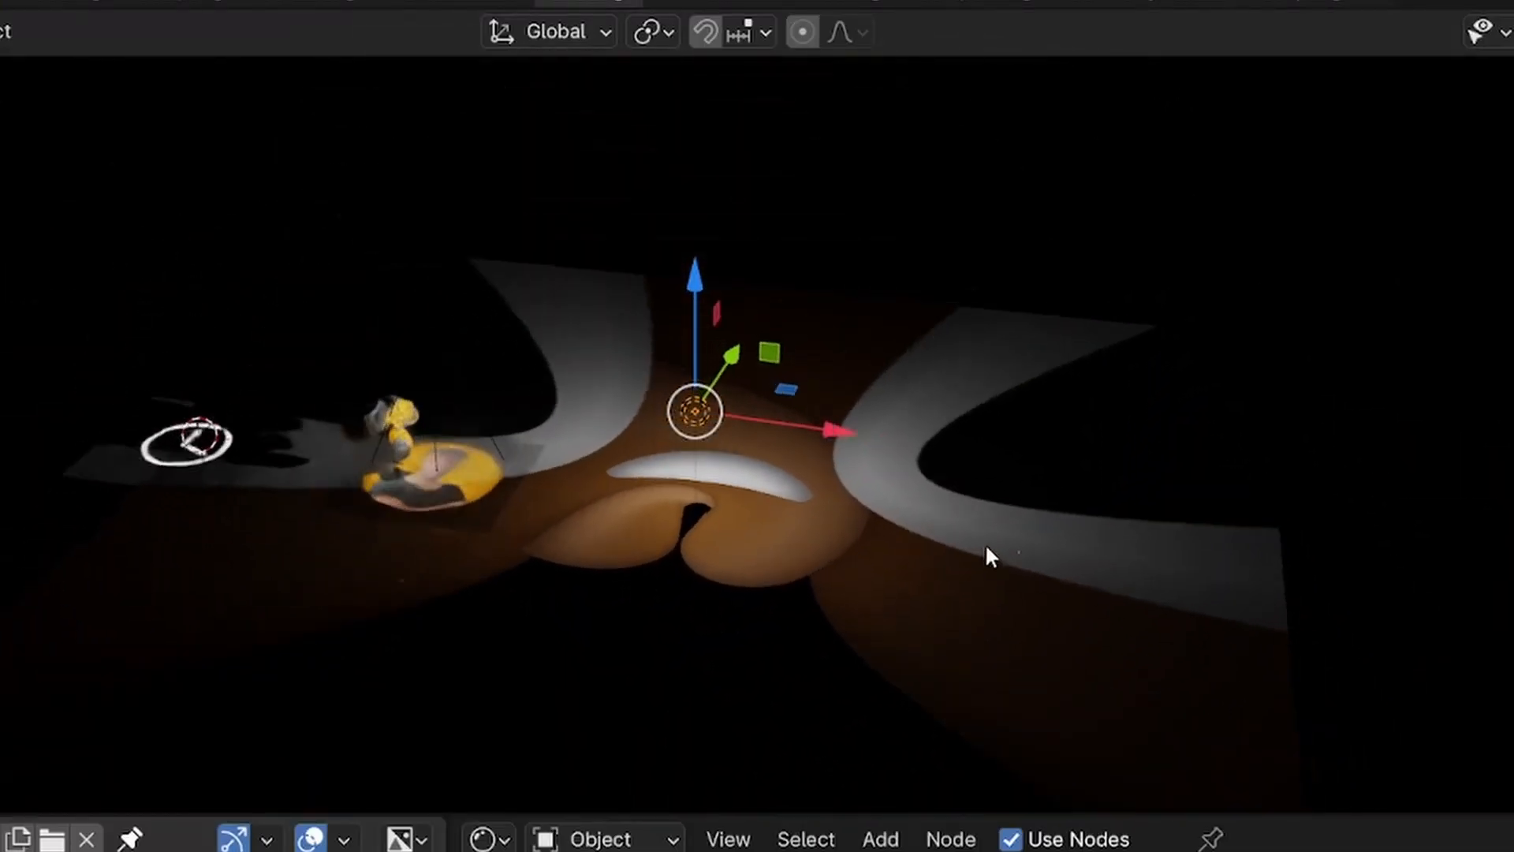
Scale the plane's mesh back down beneath the point light.
left_click(1023, 554)
key("Tab")
key("s")
left_click(820, 509)
key("Tab")
middle_click_drag(797, 504, 831, 454)
scroll(789, 457, "up", 3)
right_click(690, 404)
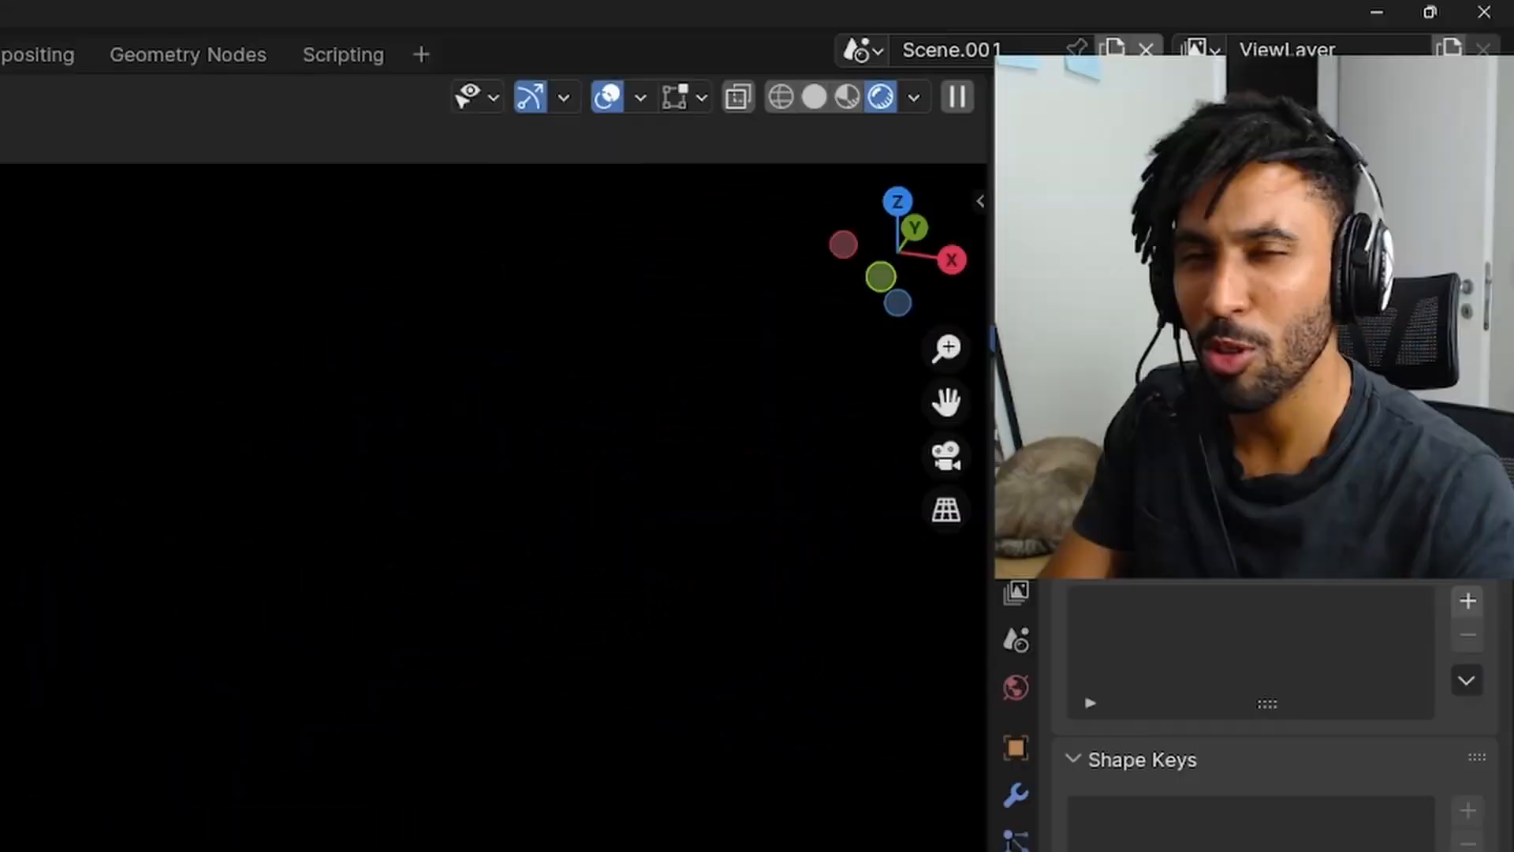
Place the 3D cursor at the point light, add a UV sphere there and show the scene in wireframe.
left_click(623, 234)
key("shift+s")
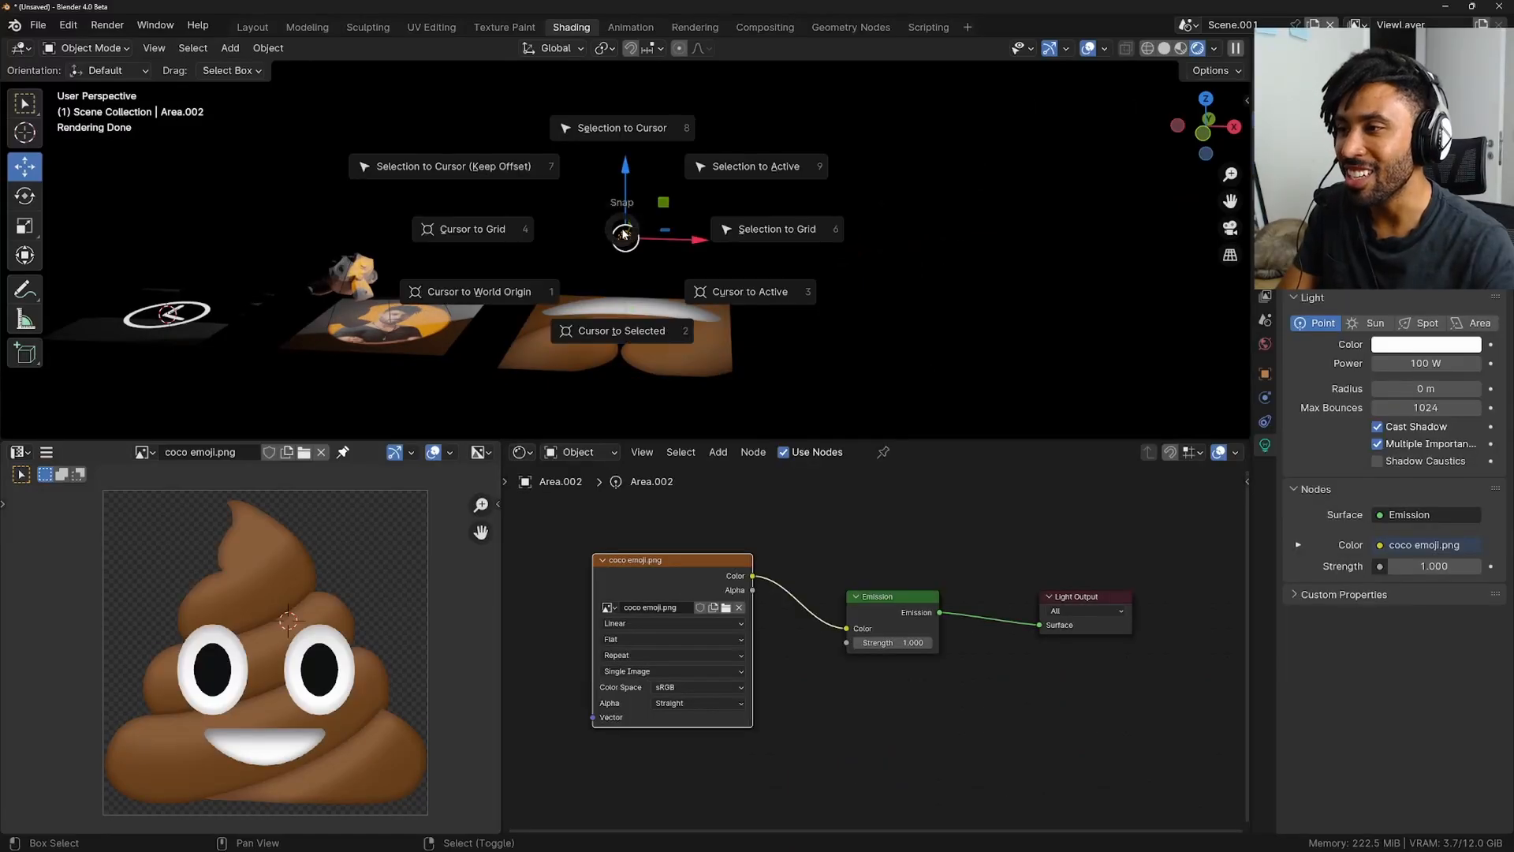
left_click(644, 330)
key("shift+a")
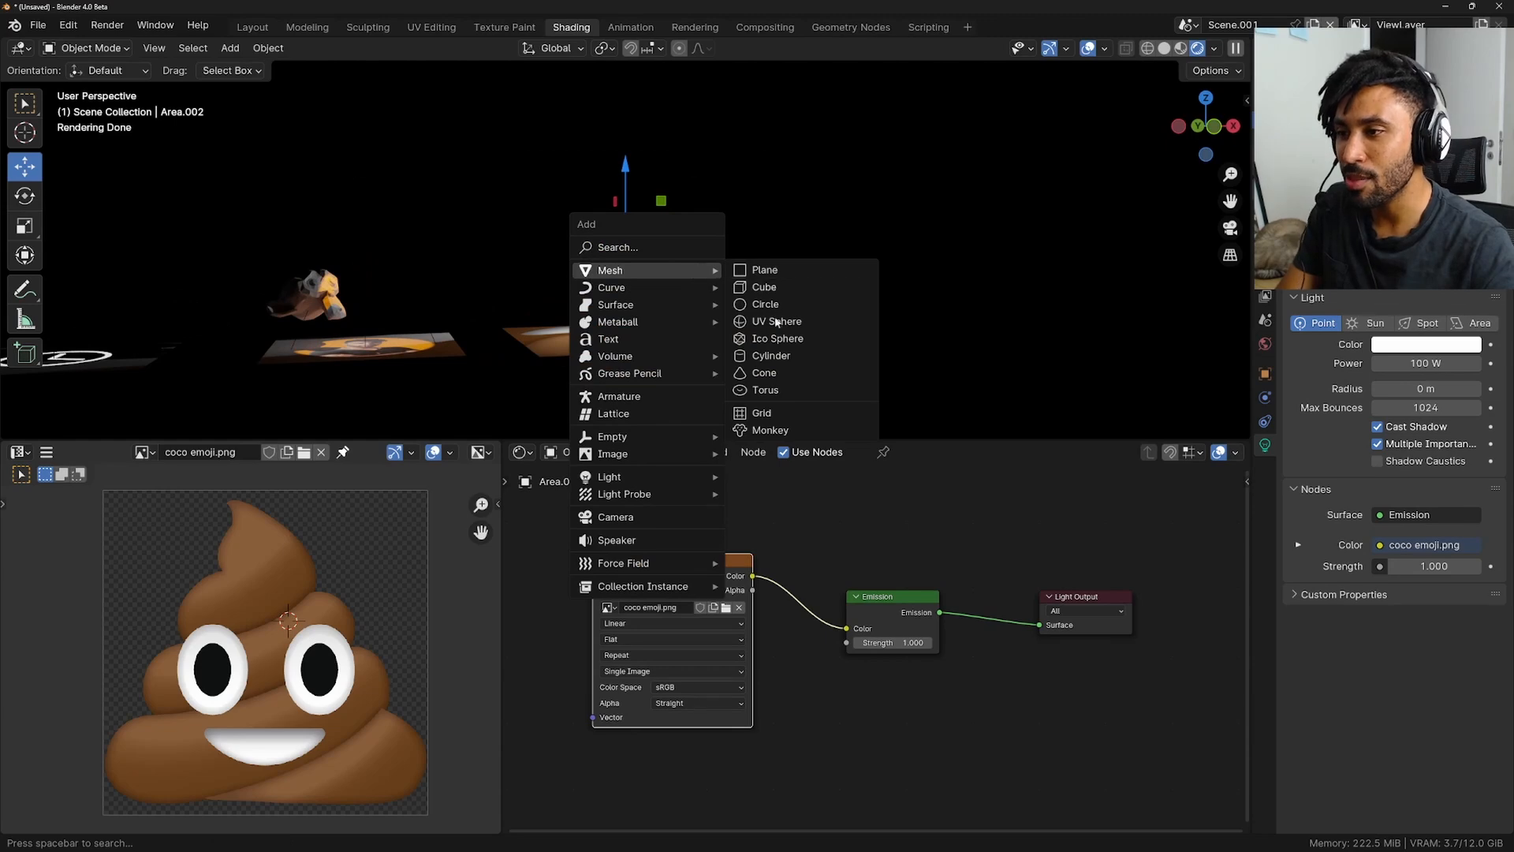
left_click(780, 322)
key("z")
key("4")
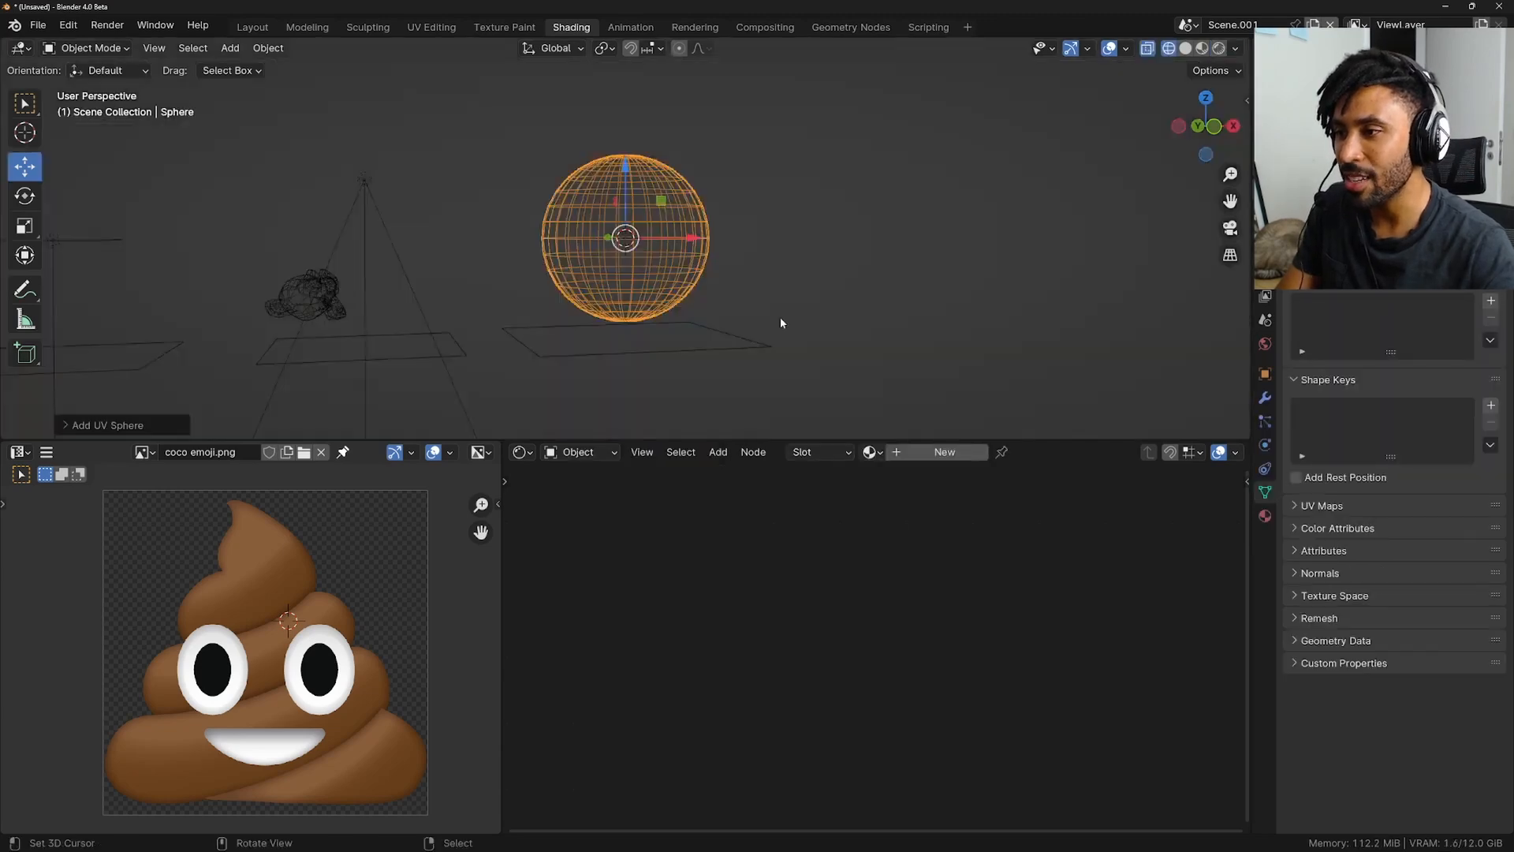
Remove the sphere's lower half and scale the remaining dome up around the point light, then show it rendered.
key("KP_1")
key("s")
left_click(943, 237)
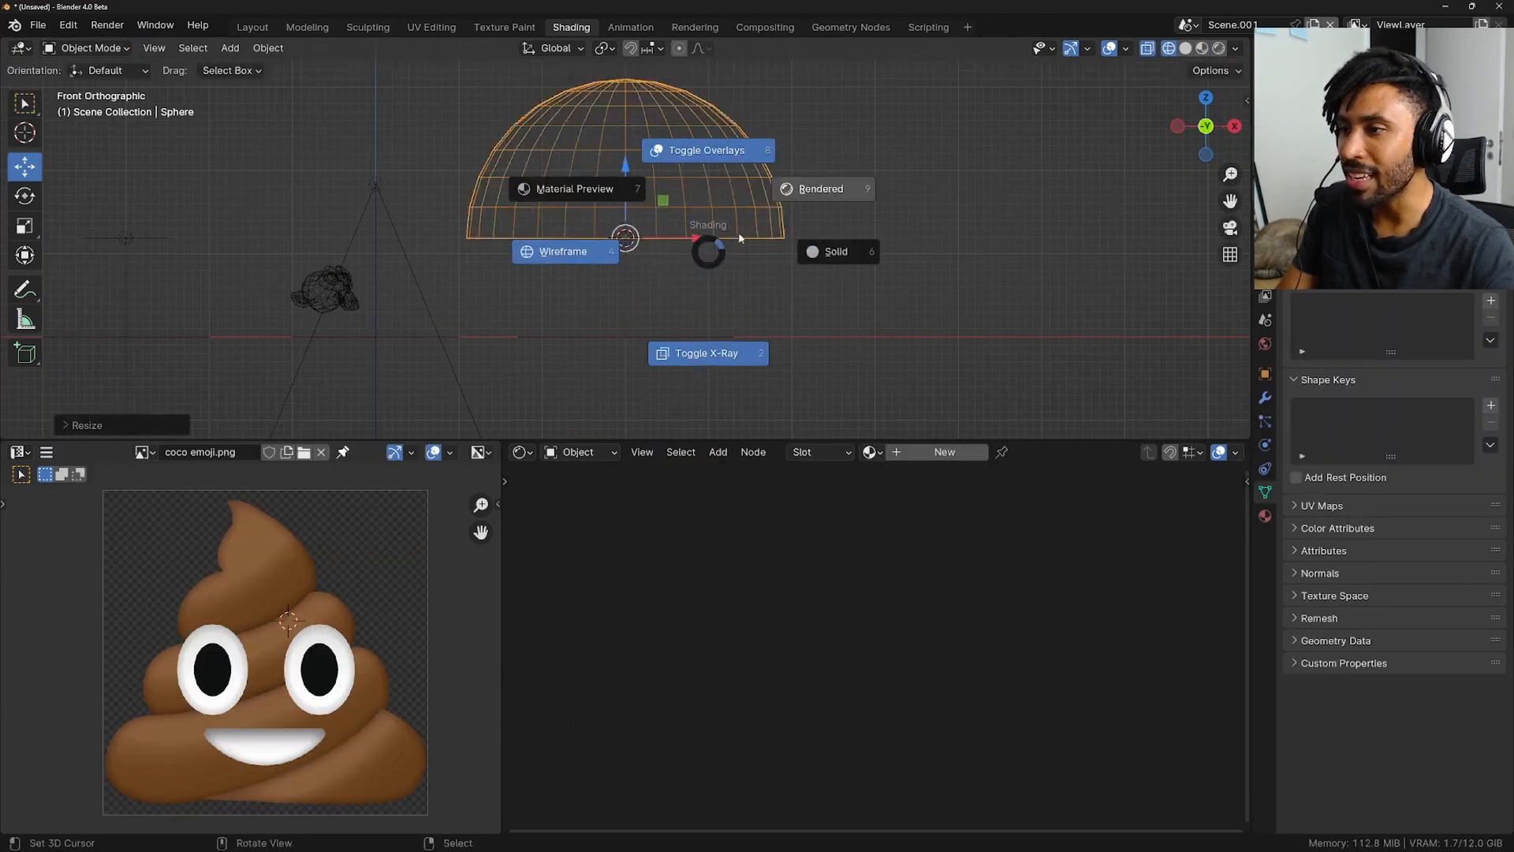
middle_click_drag(724, 268, 743, 259)
scroll(757, 245, "up", 10)
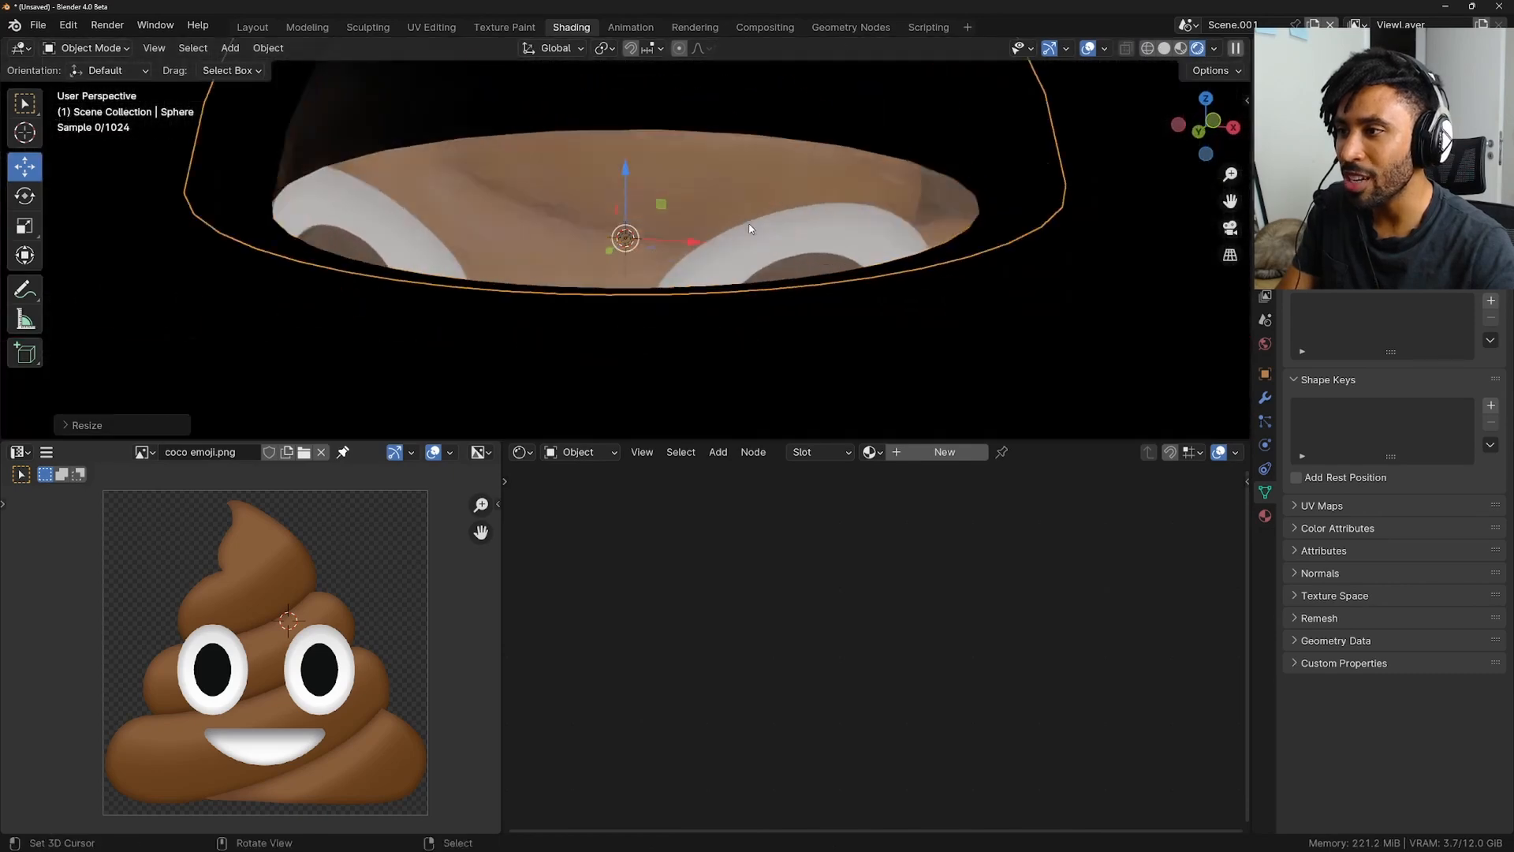
scroll(736, 254, "down", 5)
middle_click_drag(736, 250, 643, 276)
scroll(643, 276, "down", 3)
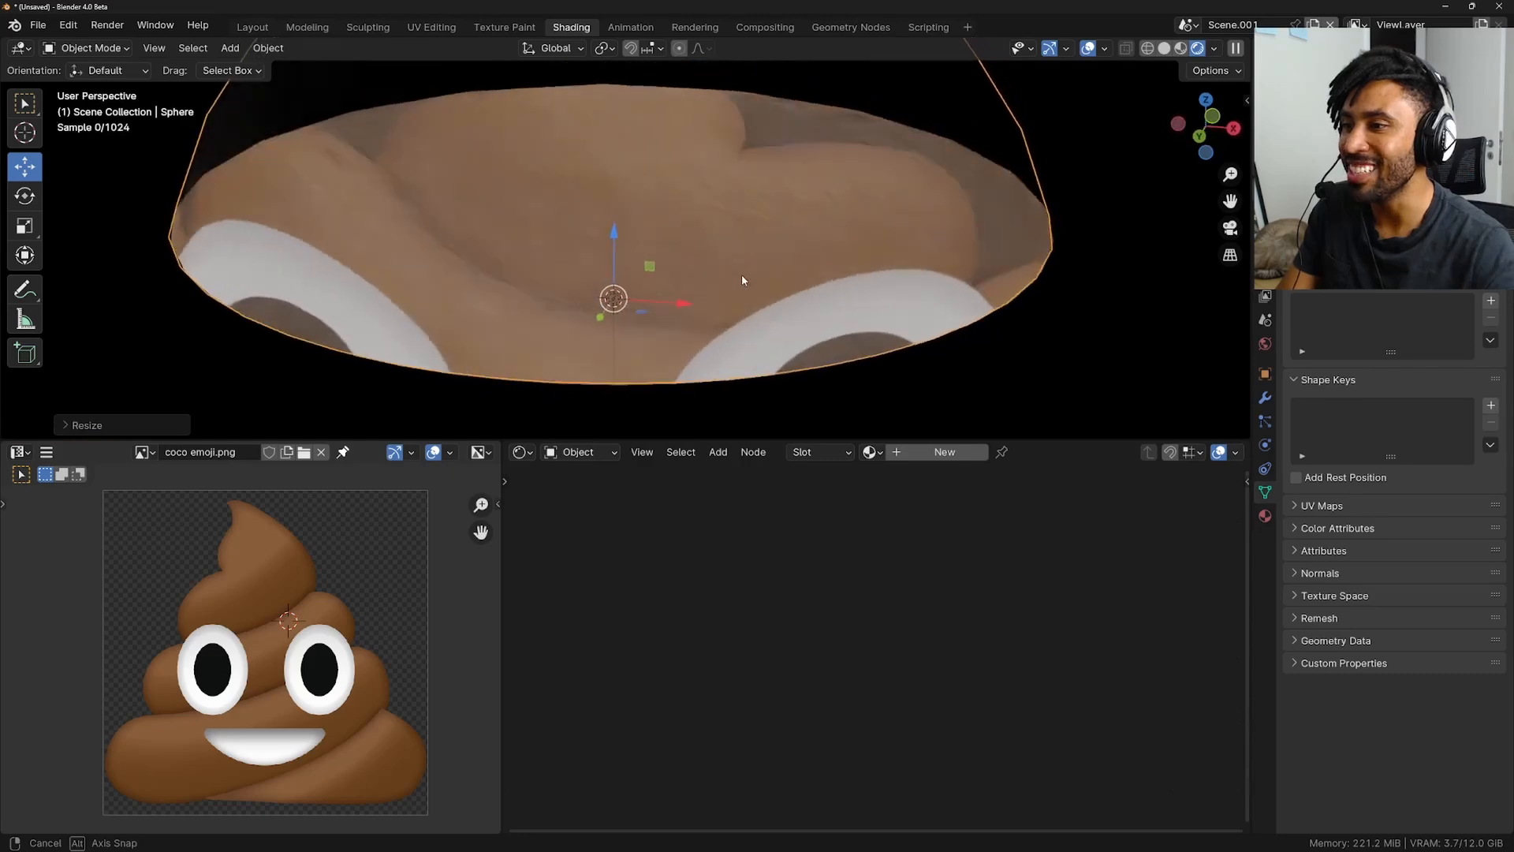
Extrude the dome's open rim downward along Z and lower it further to form a wall around the light.
key("Tab")
scroll(682, 338, "down", 2)
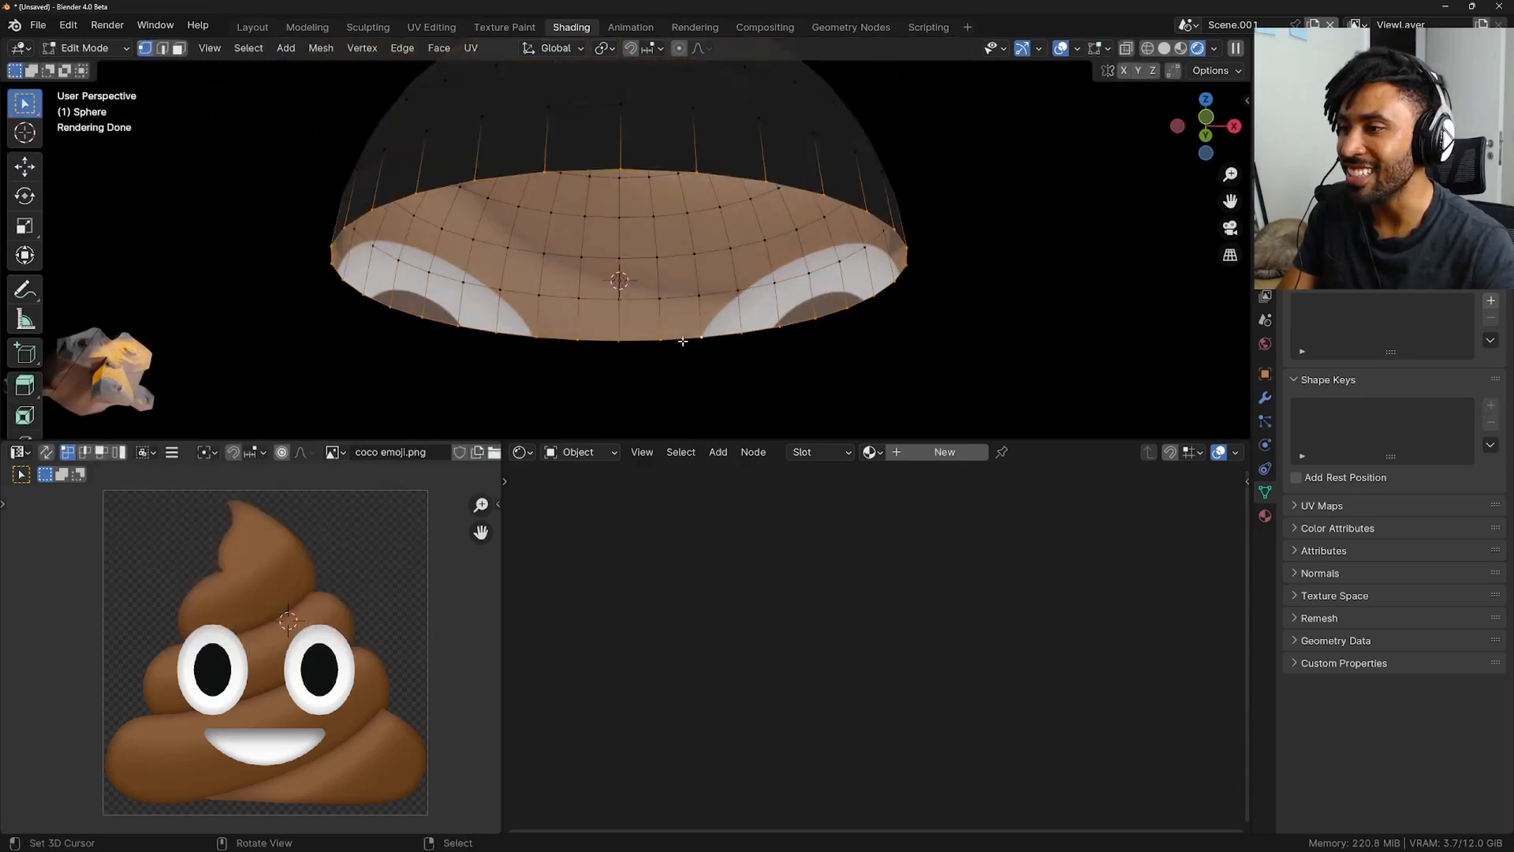
key("z")
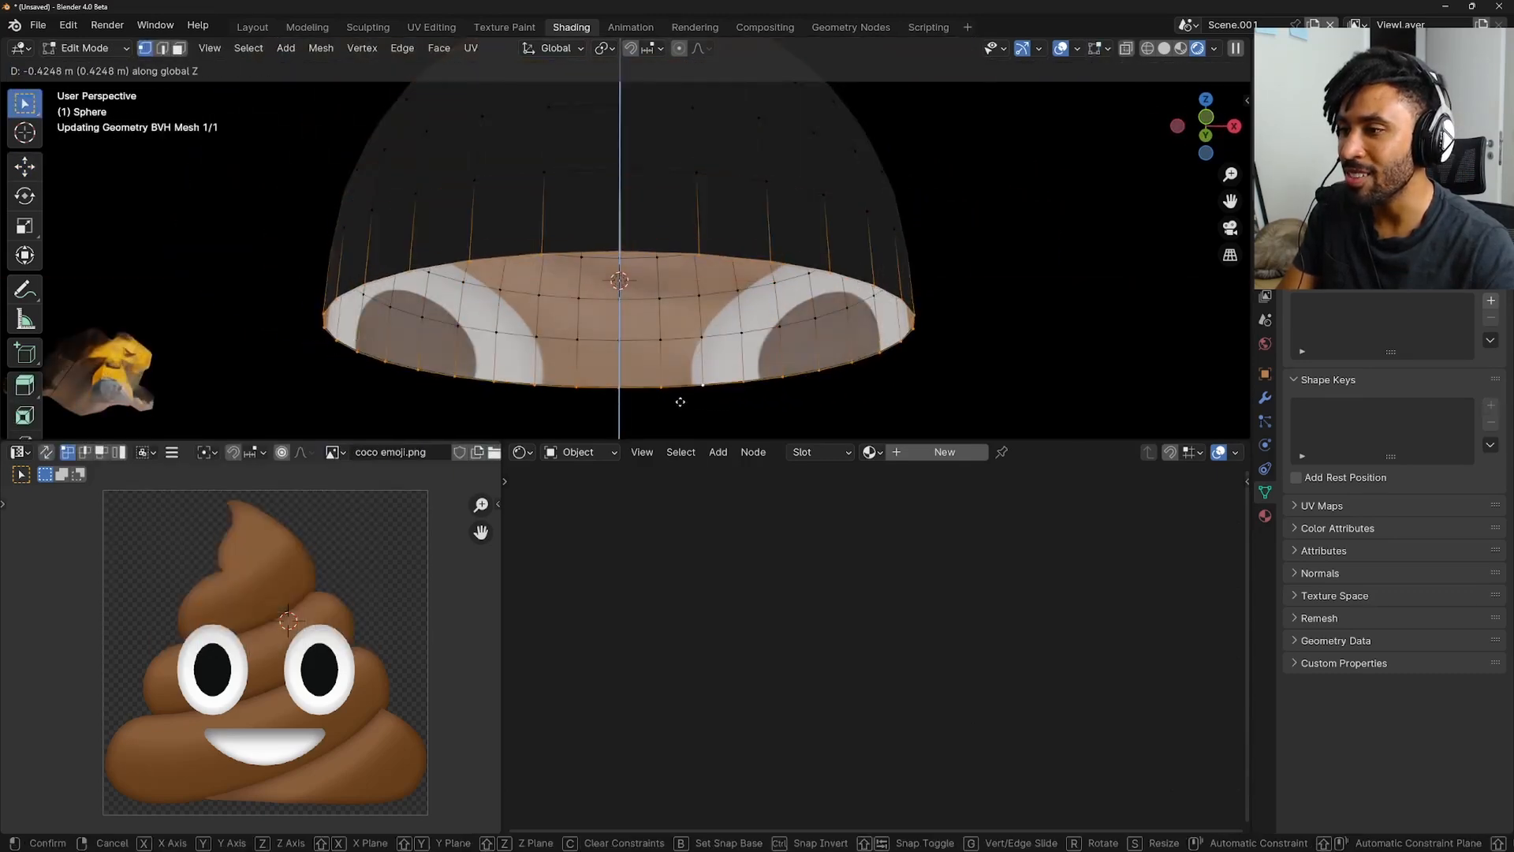
left_click(687, 437)
middle_click_drag(639, 348, 636, 177, "shift")
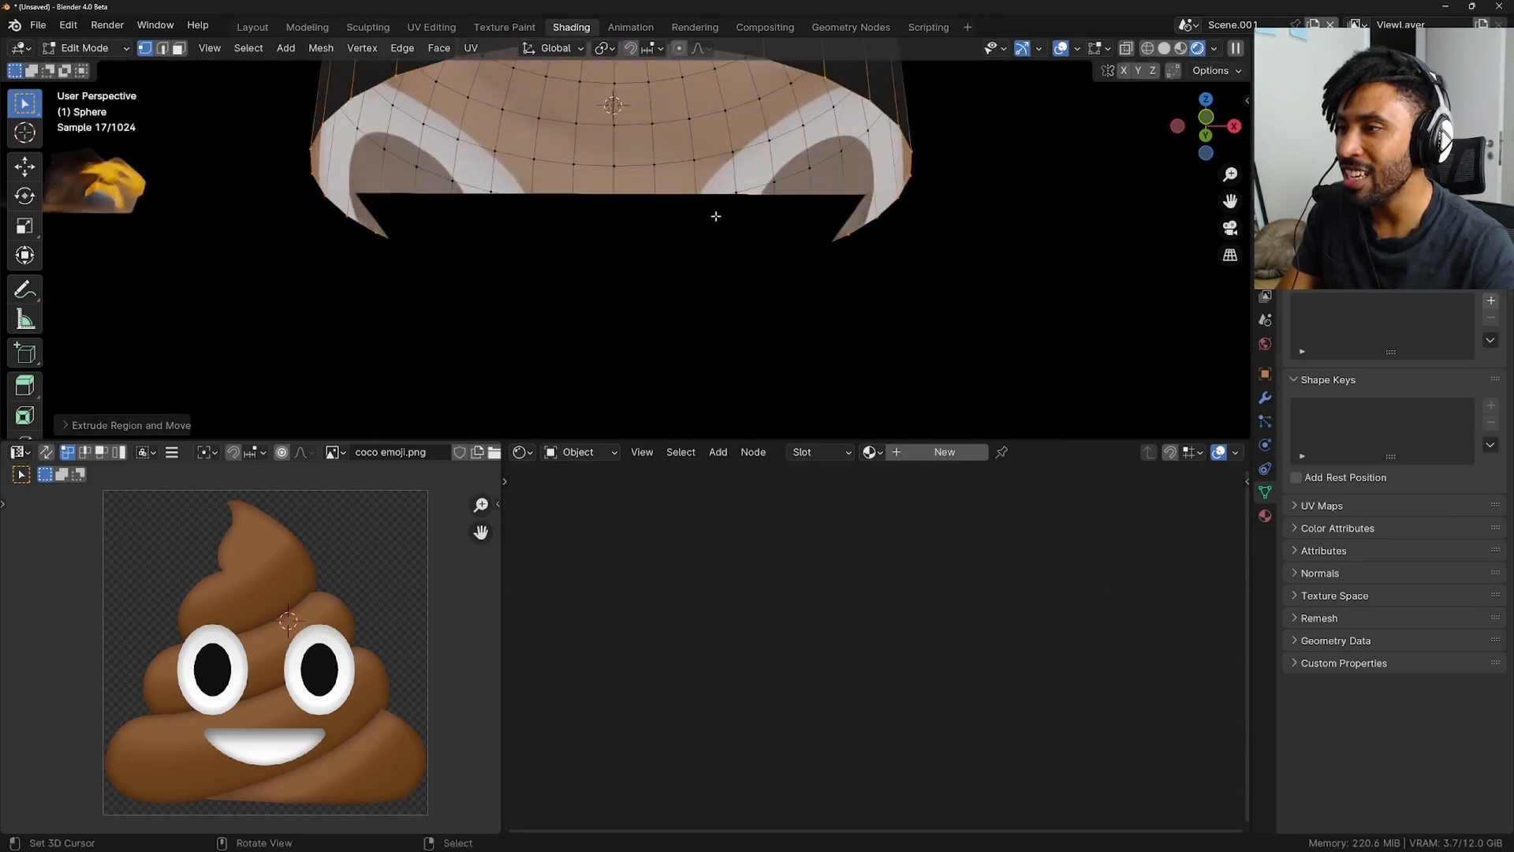
key("g")
key("z")
left_click(710, 335)
scroll(709, 260, "up", 4)
scroll(707, 252, "down", 3)
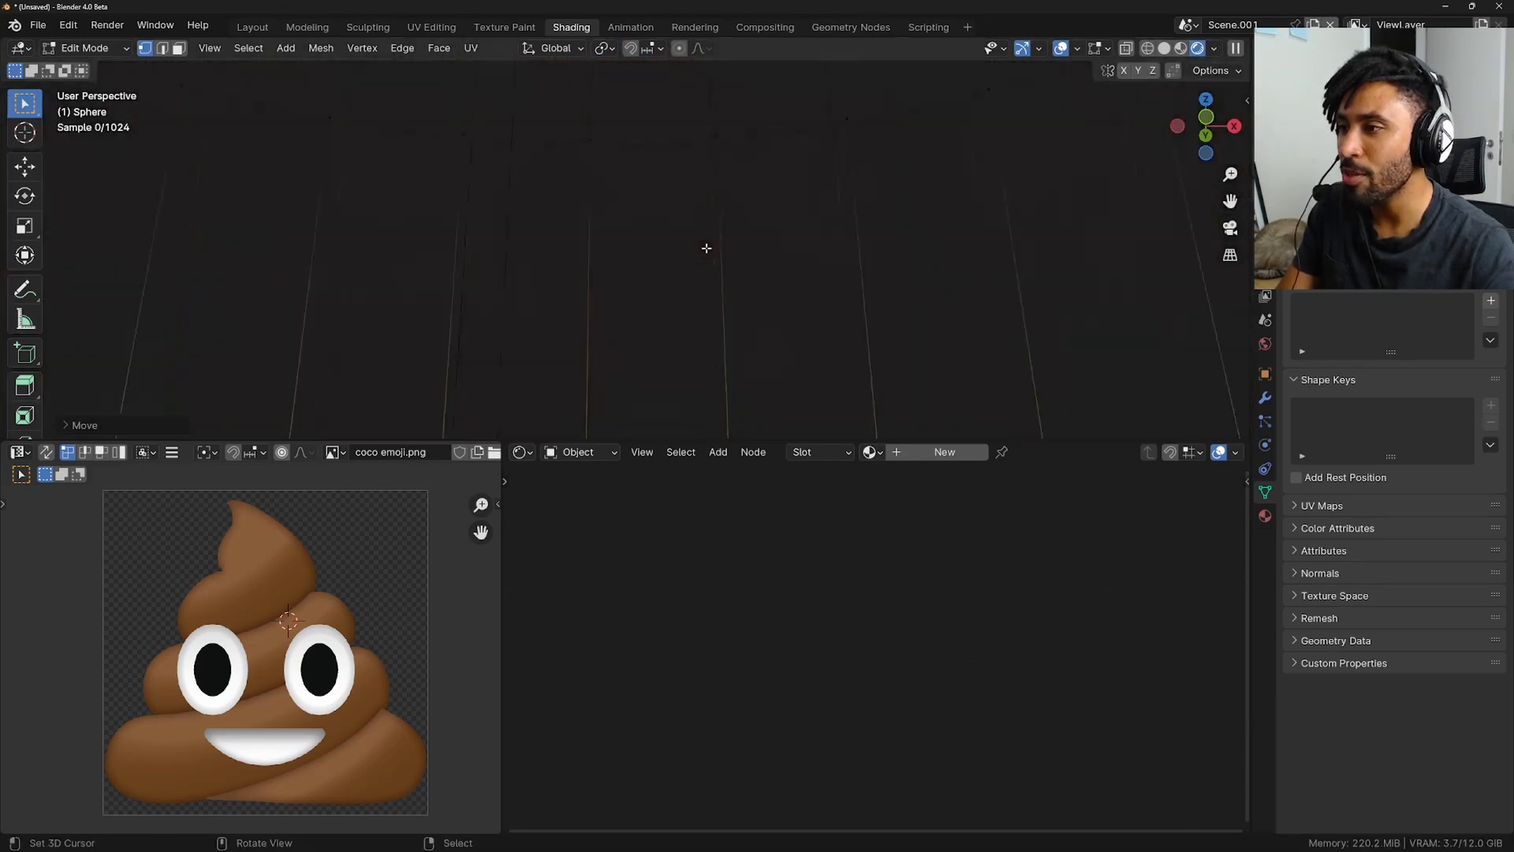
Examine the emoji projection on the dome's inner surface by flying through its interior.
key("Tab")
key("shift+grave")
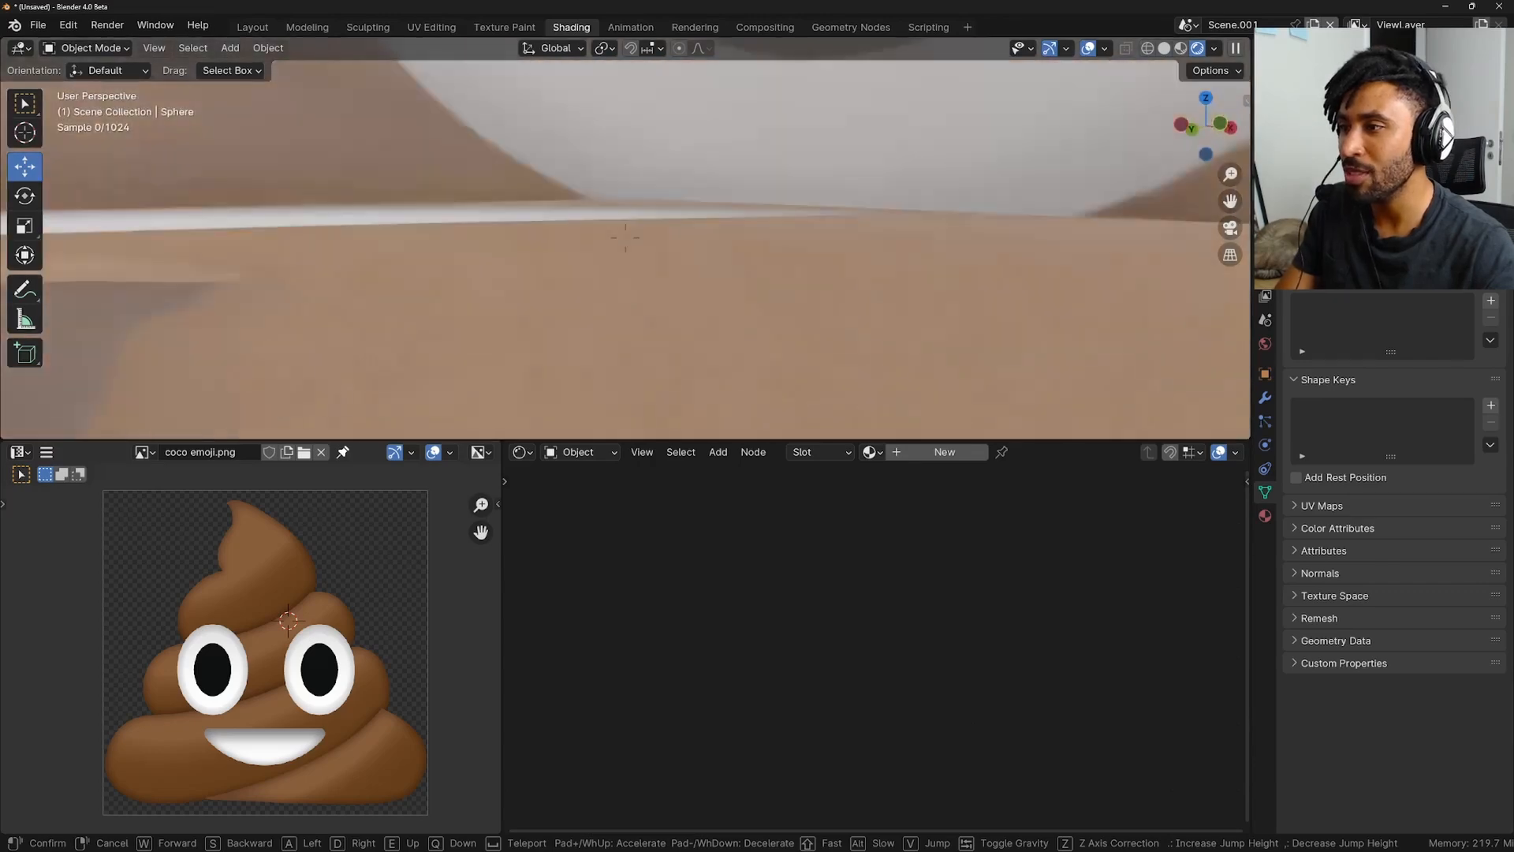
left_click(834, 175)
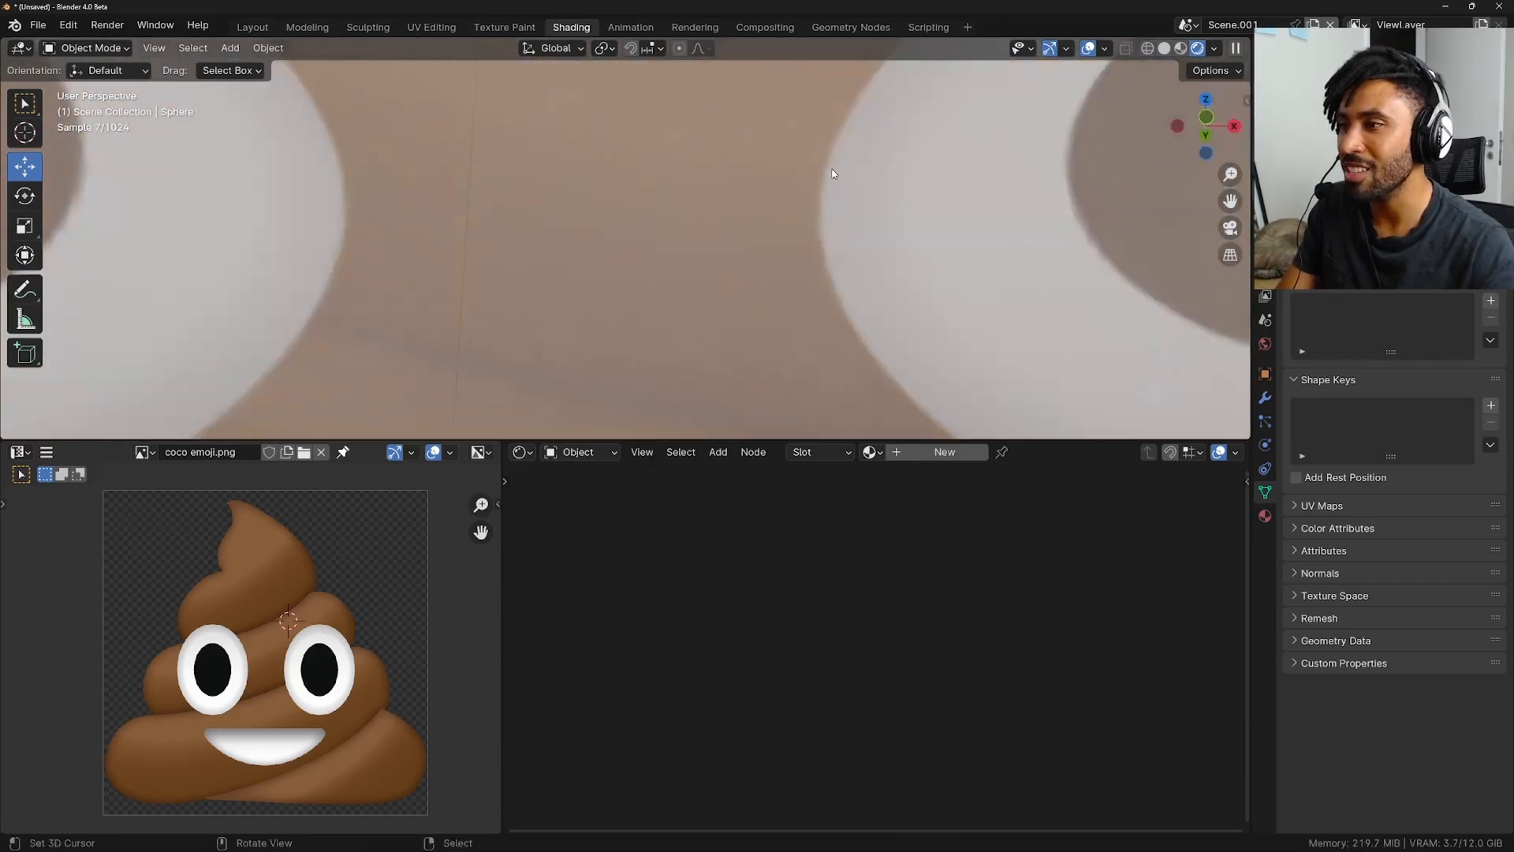
scroll(776, 201, "down", 4)
key("Tab")
middle_click_drag(776, 203, 829, 202)
left_click_drag(829, 201, 793, 199)
key("Tab")
scroll(793, 199, "up", 3)
middle_click_drag(794, 198, 767, 311)
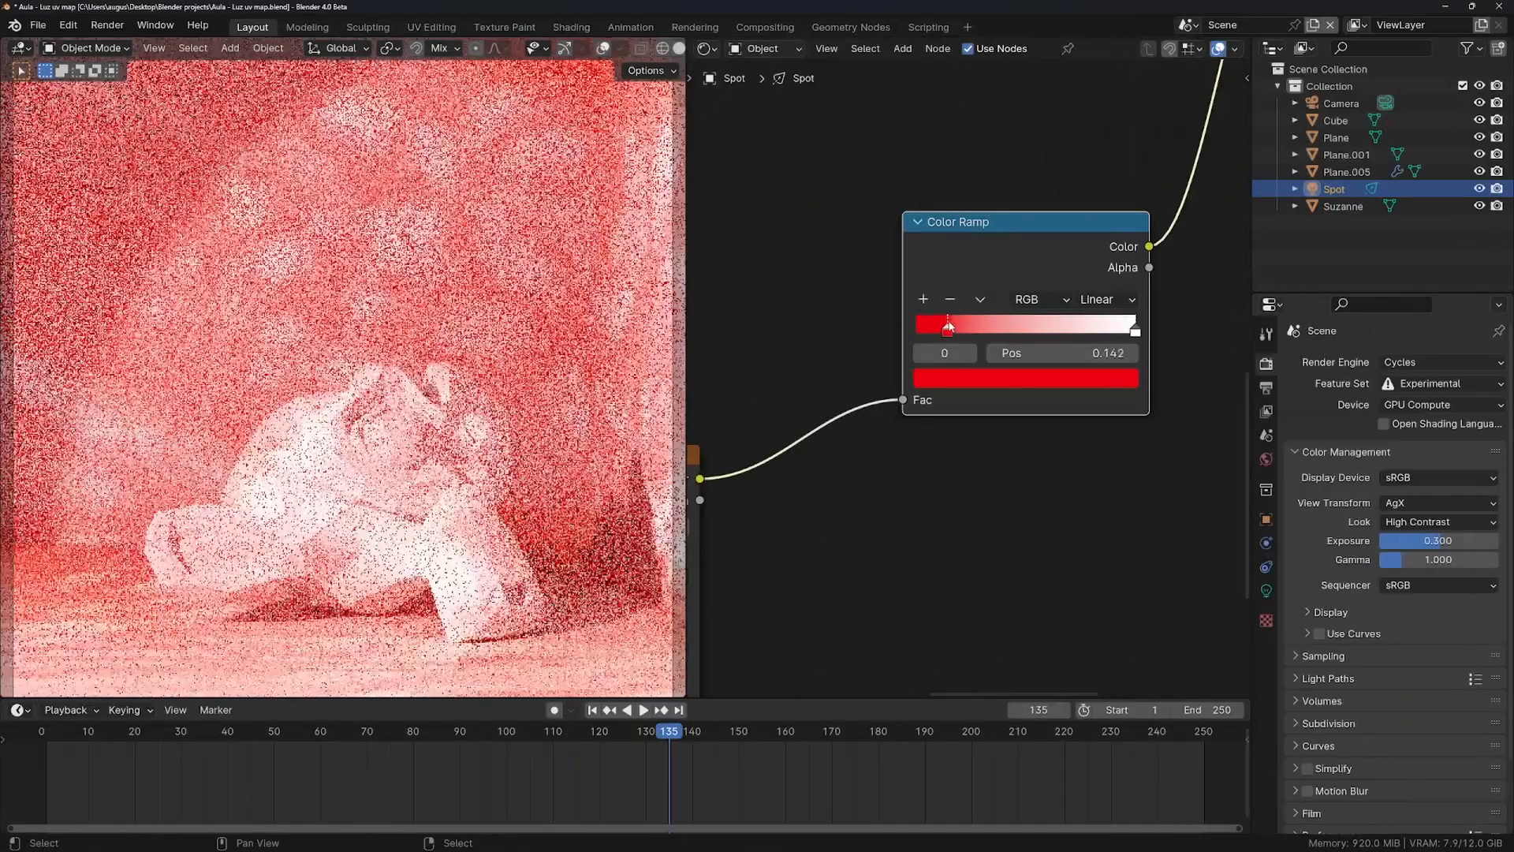
Add a darker stop at the start of the red-to-white Color Ramp and shift the red stop toward the white end.
left_click(924, 300)
left_click_drag(1041, 328, 917, 328)
left_click(1024, 377)
left_click_drag(1119, 86, 1119, 217)
left_click_drag(948, 328, 1062, 329)
Add another Color Ramp stop, pick a different color for it and nudge the shifted stop closer to the white end.
left_click(928, 302)
left_click(1041, 380)
left_click_drag(956, 105, 934, 104)
mouse_move(1062, 329)
left_mouse_down()
mouse_move(1031, 329)
mouse_move(1078, 330)
left_mouse_up()
Add one more Color Ramp stop with adjusted brightness and pull the white end stop inward.
left_click(925, 299)
left_click(1041, 378)
left_click_drag(1120, 150, 1120, 99)
left_click_drag(1135, 330, 1067, 330)
left_click(986, 331)
left_click(1031, 330)
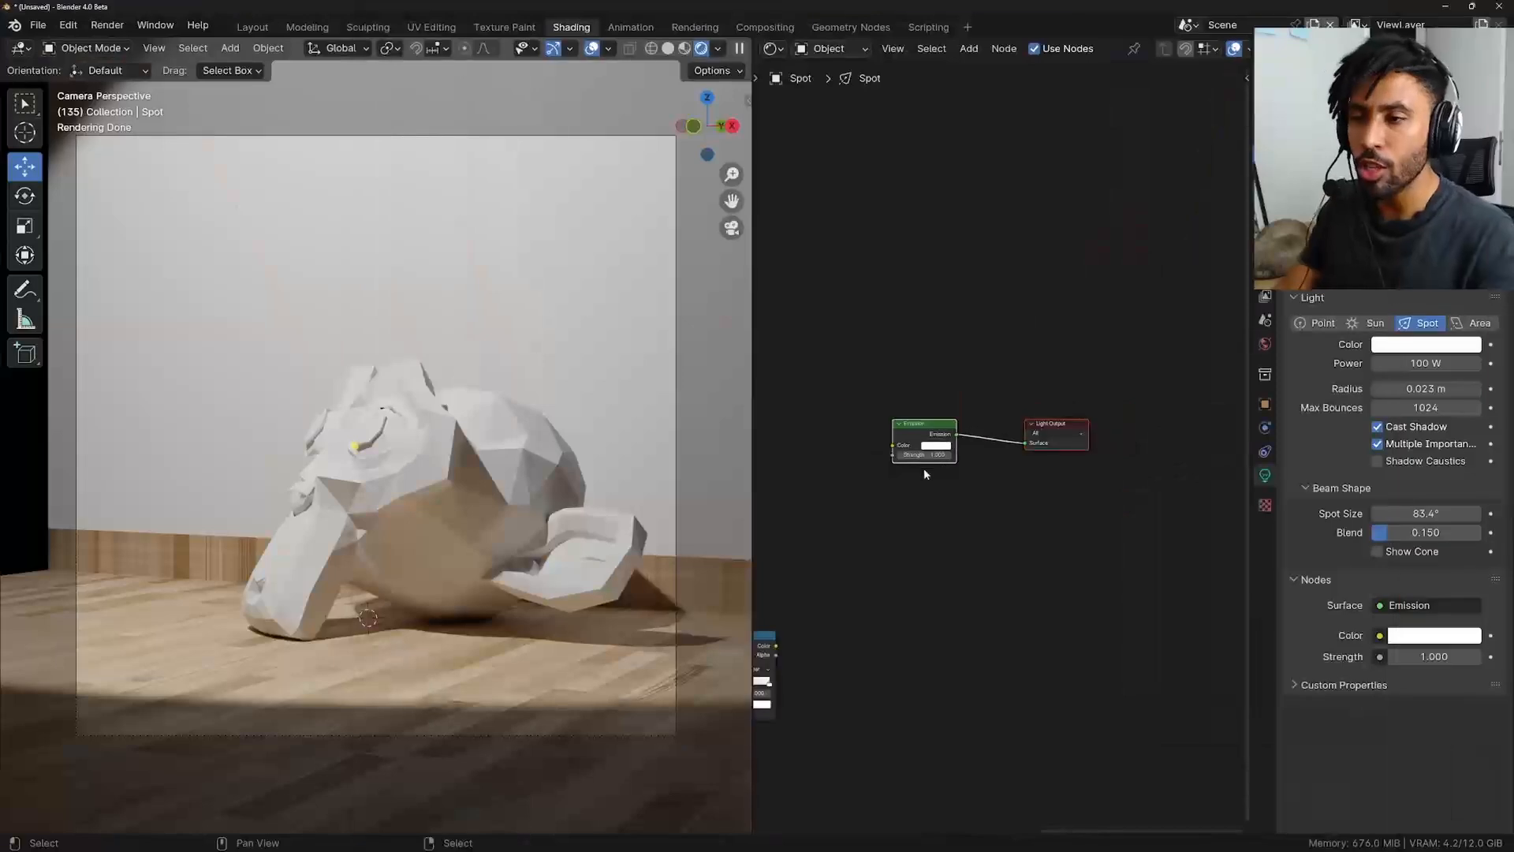
Try feeding the Color output of the window icon.png texture into the spot light's Emission color.
scroll(1033, 371, "up", 2)
scroll(892, 221, "up", 1)
scroll(1039, 278, "down", 1)
middle_click_drag(1040, 278, 1001, 271)
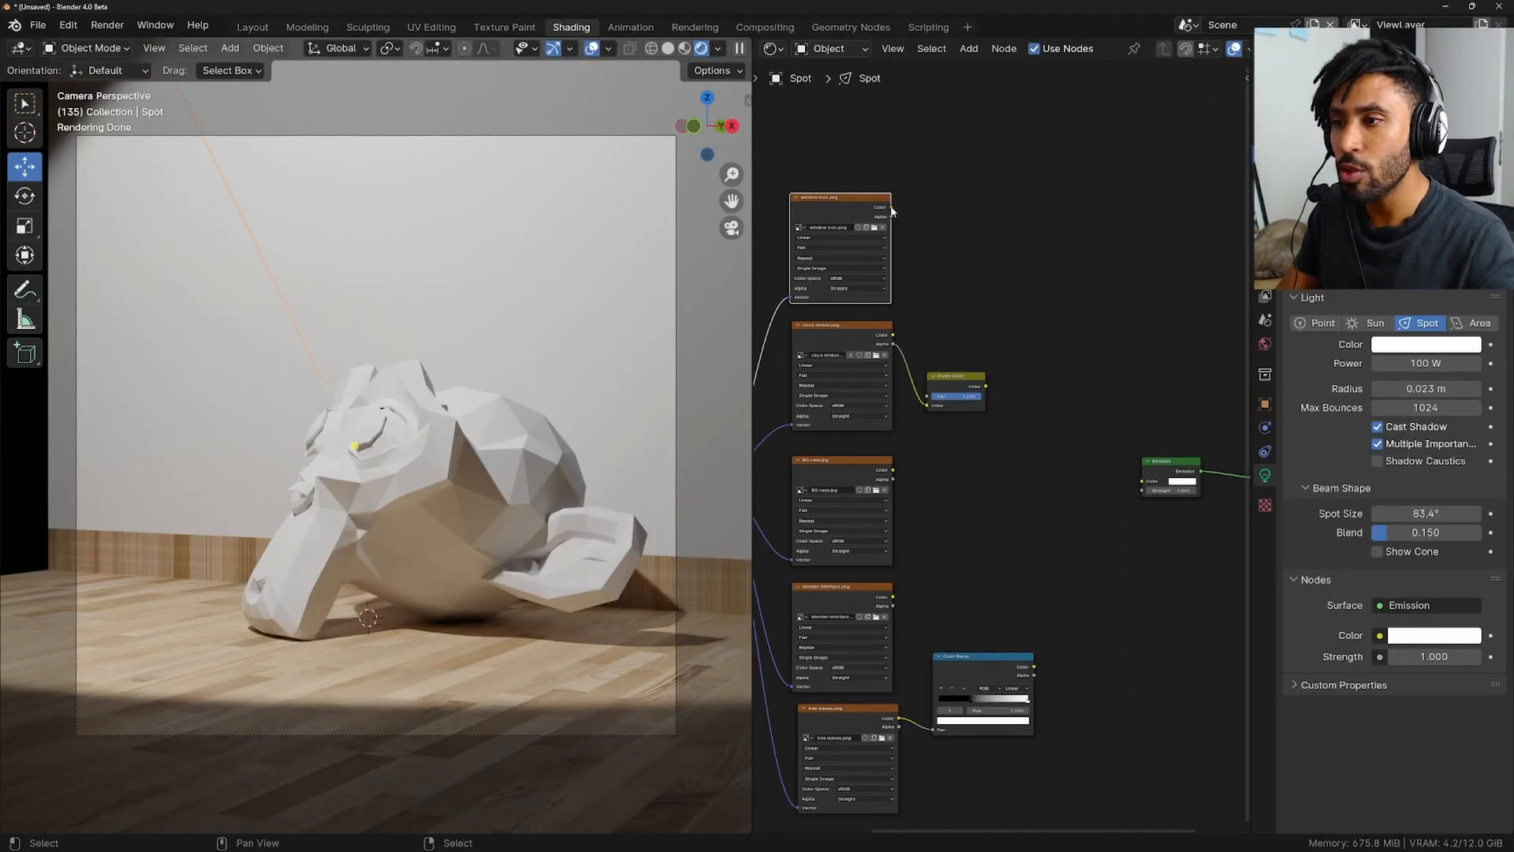
left_click_drag(1141, 484, 1143, 481)
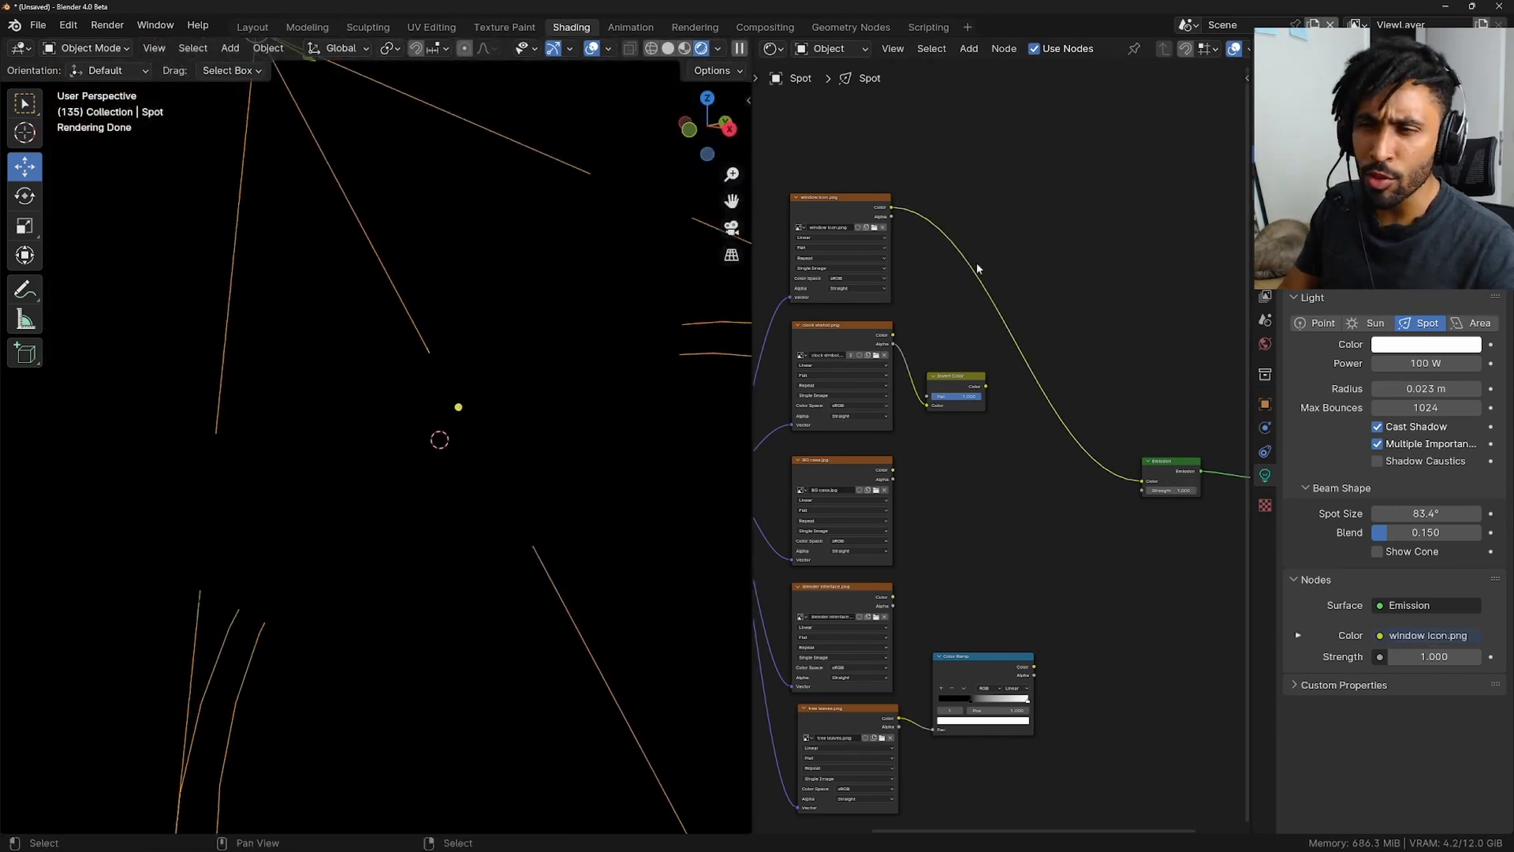
Connect the Alpha output of window icon.png to the spot light's Emission color.
middle_click_drag(983, 286, 957, 289)
scroll(854, 163, "up", 1)
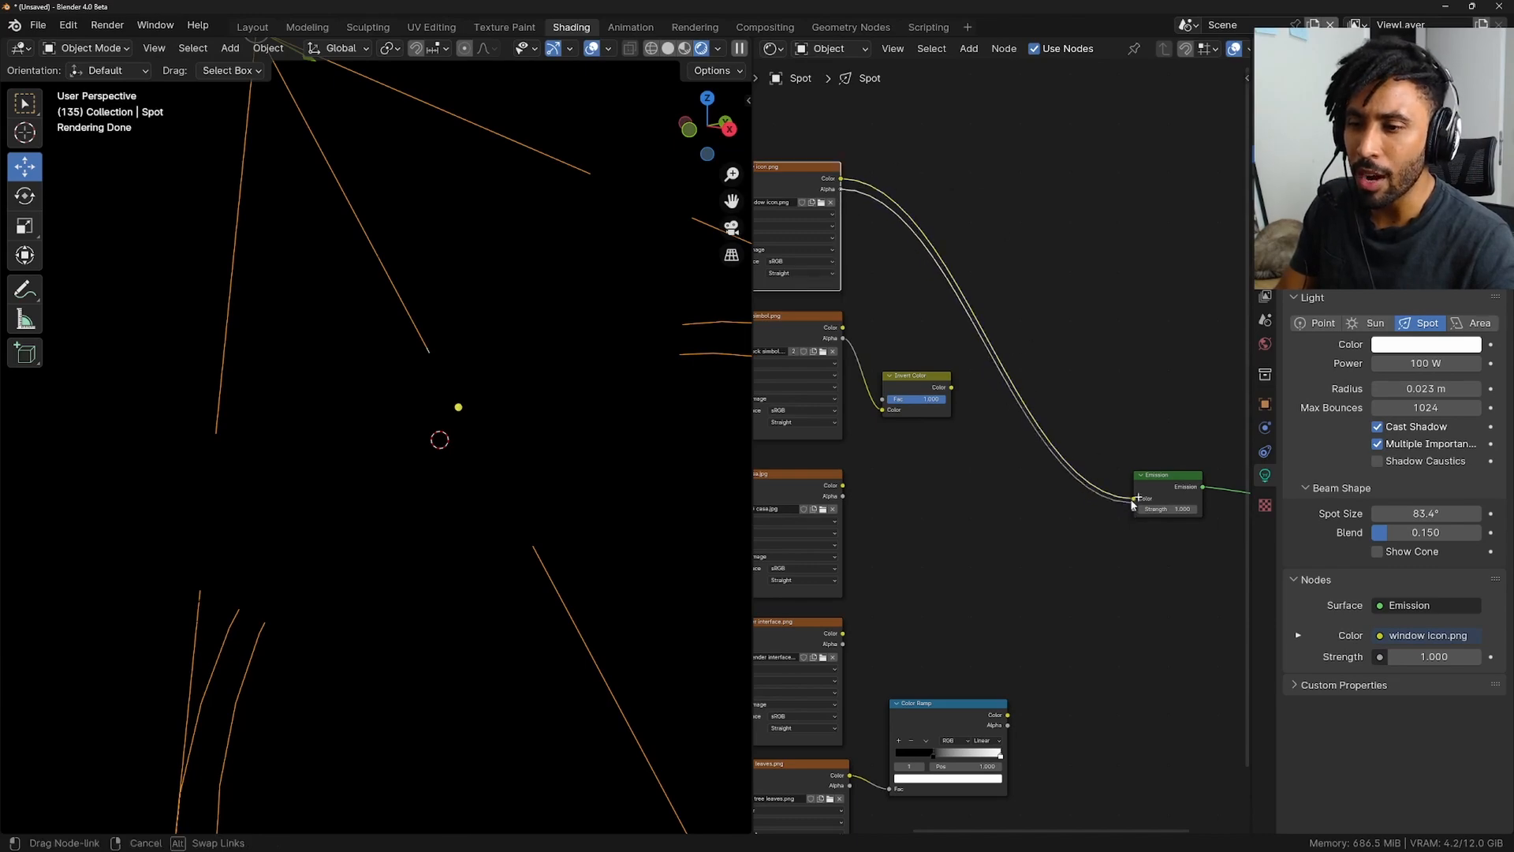
left_click_drag(1129, 500, 1134, 498)
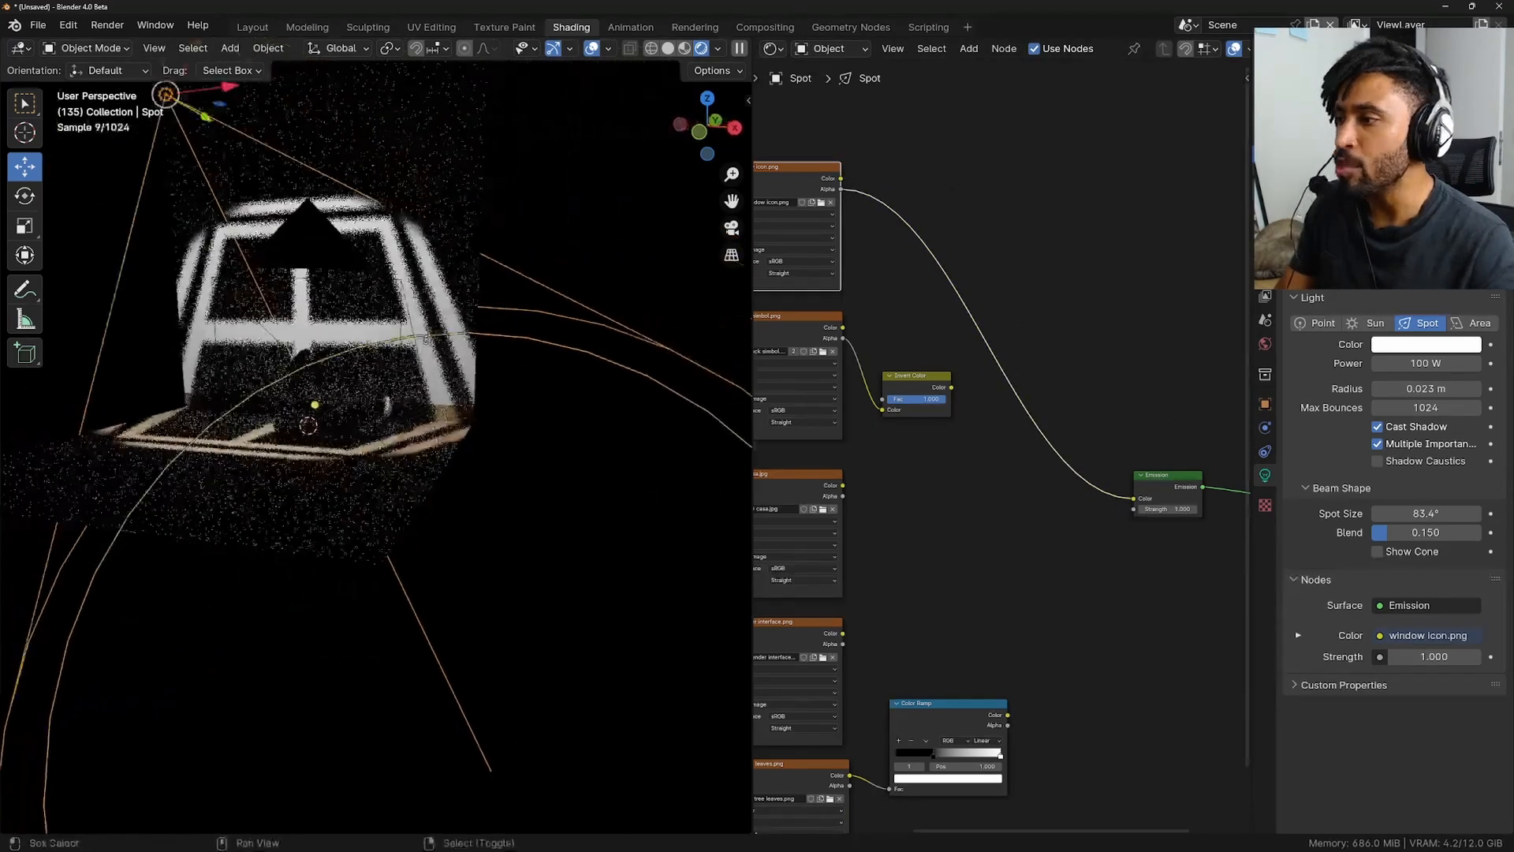
Move the spot light along the X axis and rotate it about Z to angle the window projection.
middle_click_drag(427, 339, 541, 433, "shift")
key("g")
key("x")
left_click(355, 434)
key("r")
key("z")
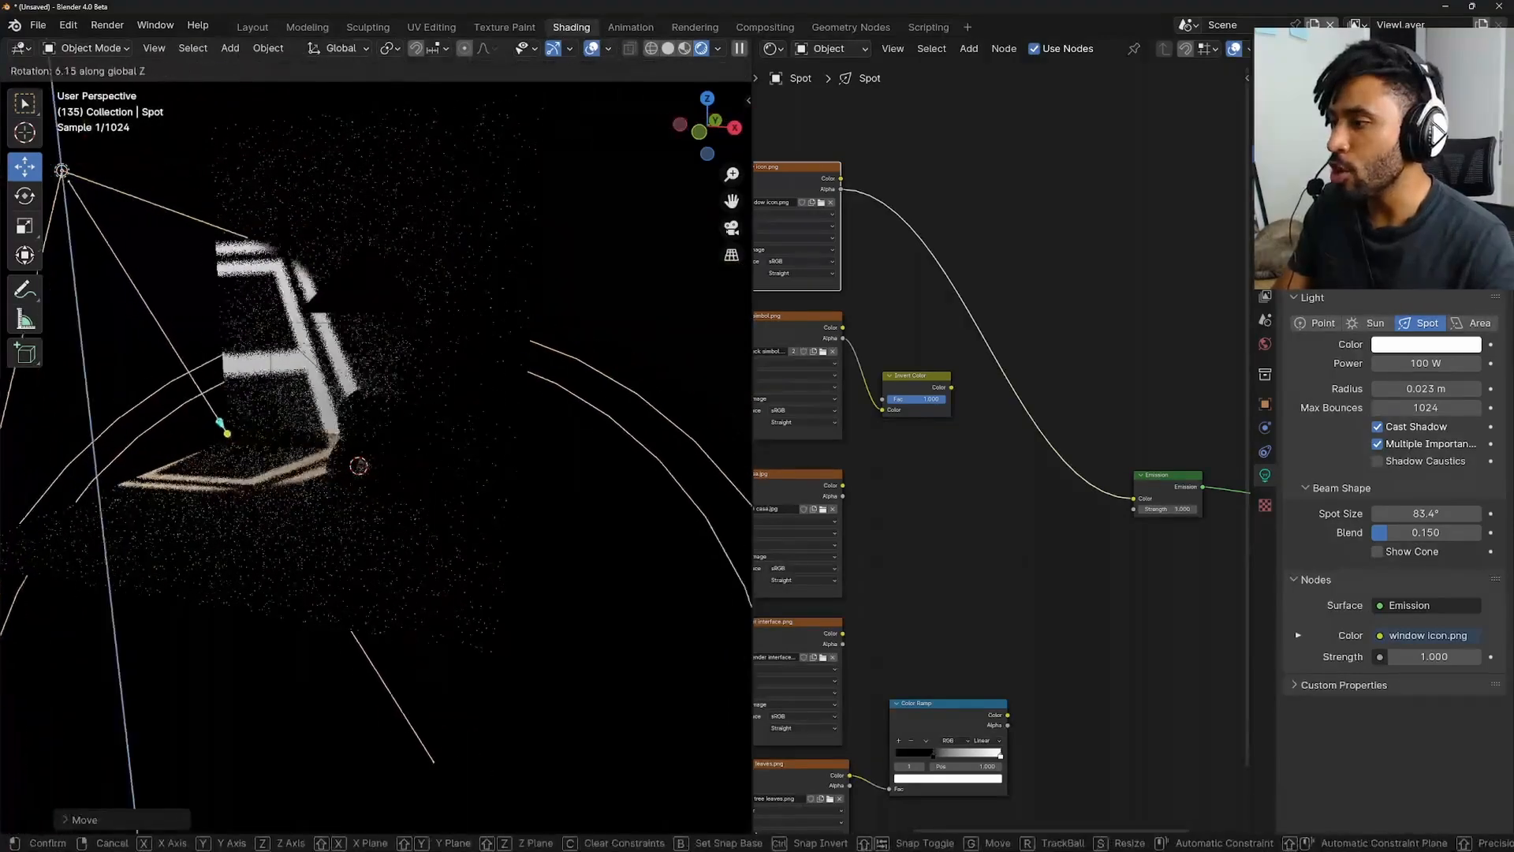
left_click(426, 152)
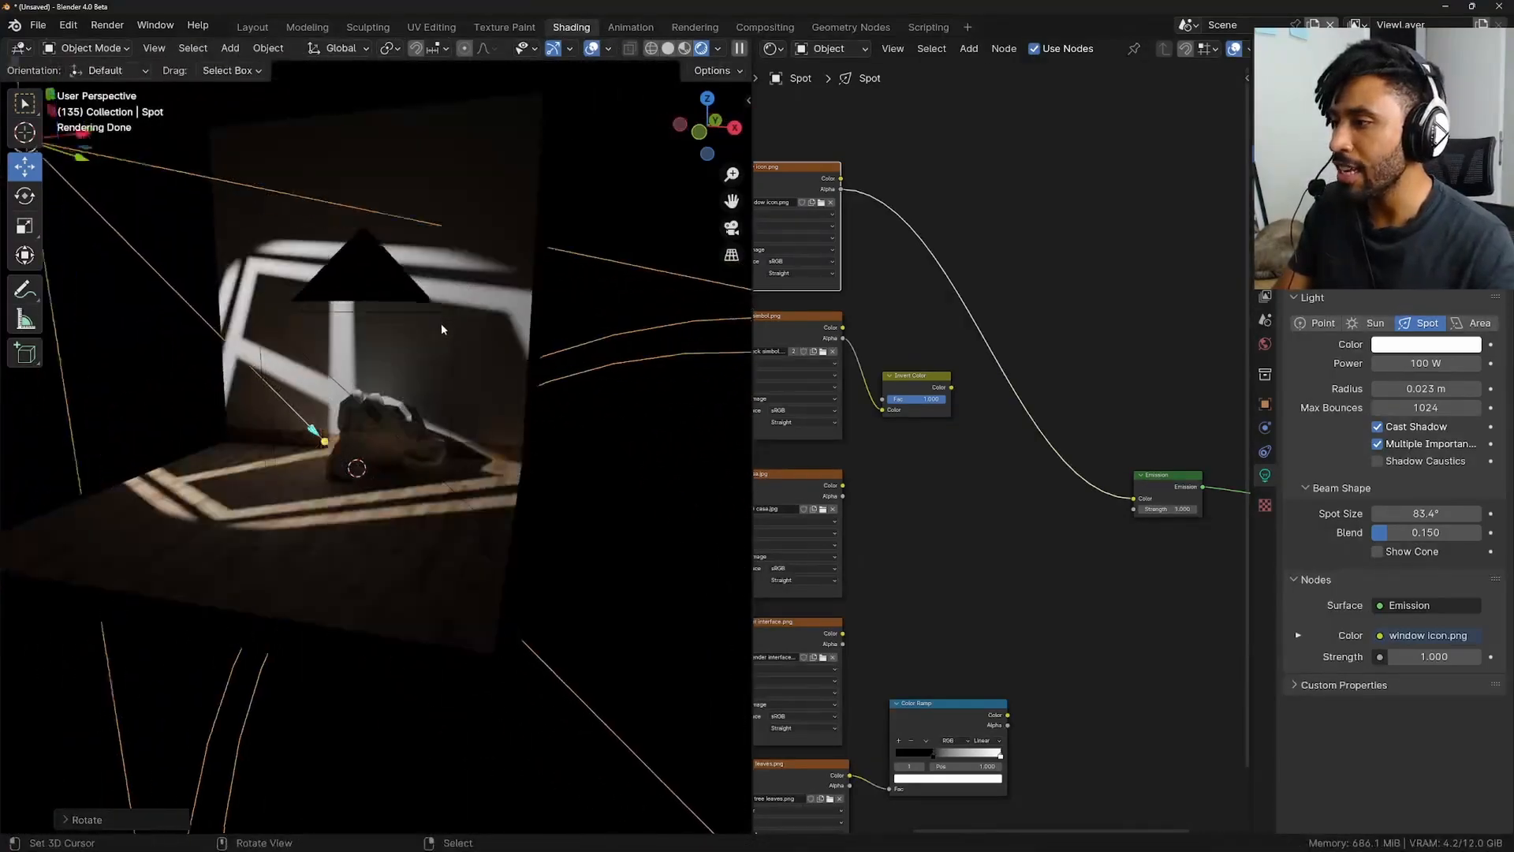
Insert an Invert Color node between window icon.png's Alpha output and the Emission color.
scroll(352, 348, "up", 2)
type("inv")
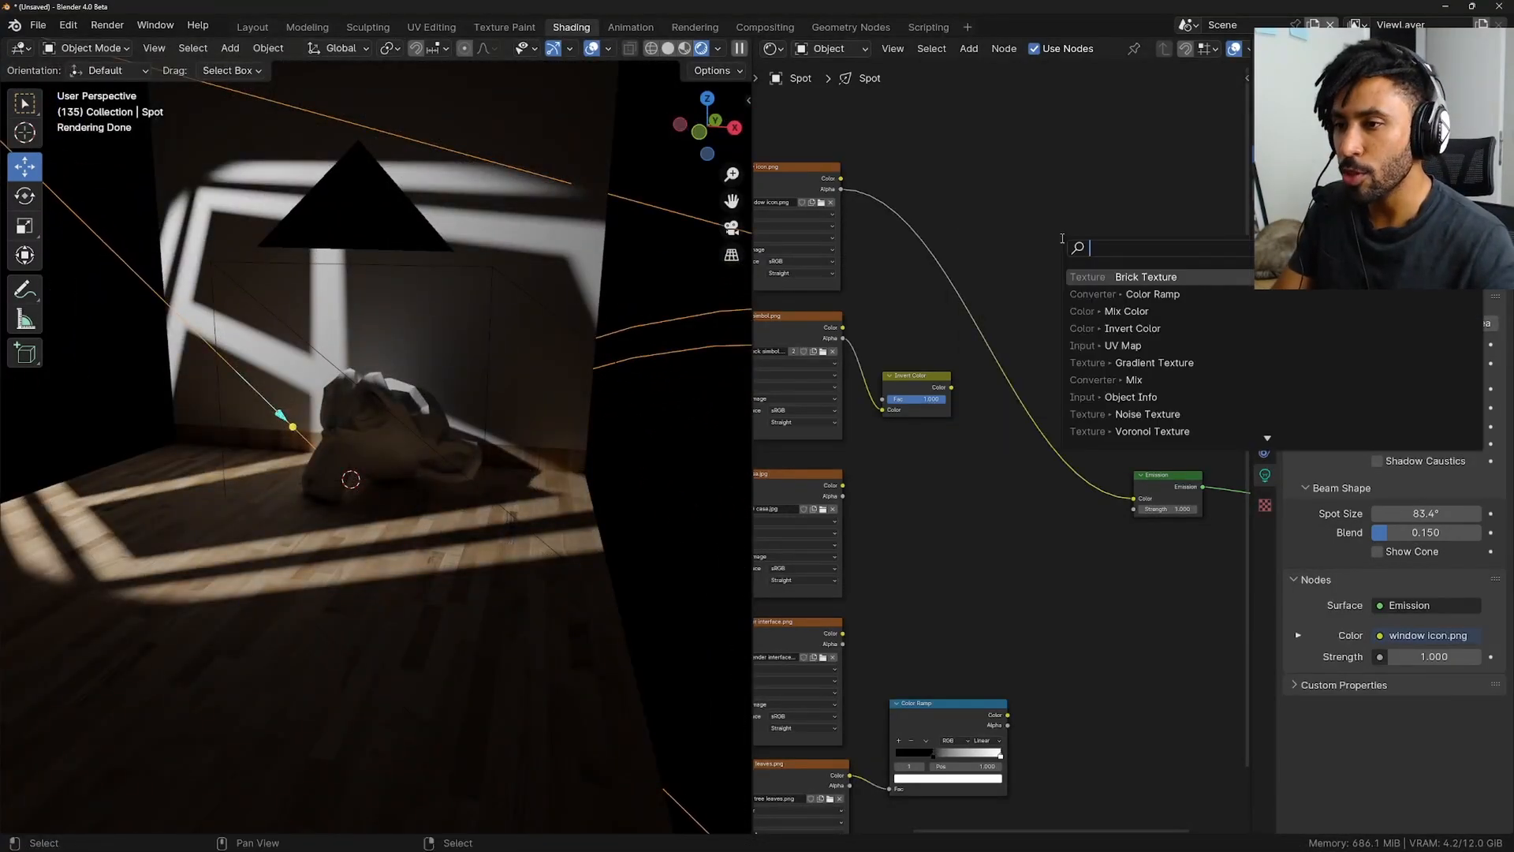
key("Return")
left_click(878, 198)
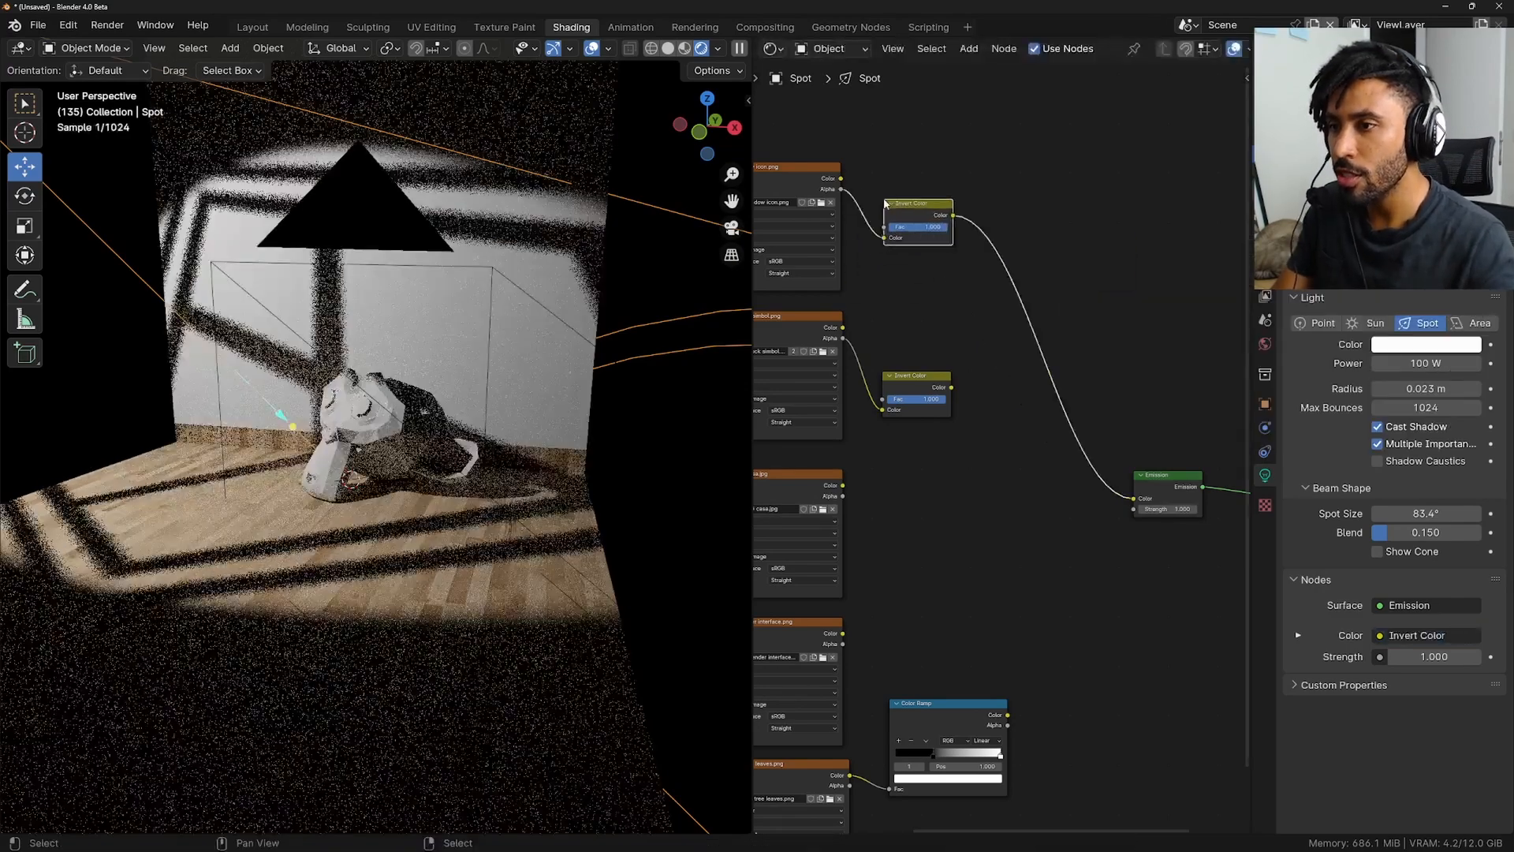
scroll(432, 294, "down", 2)
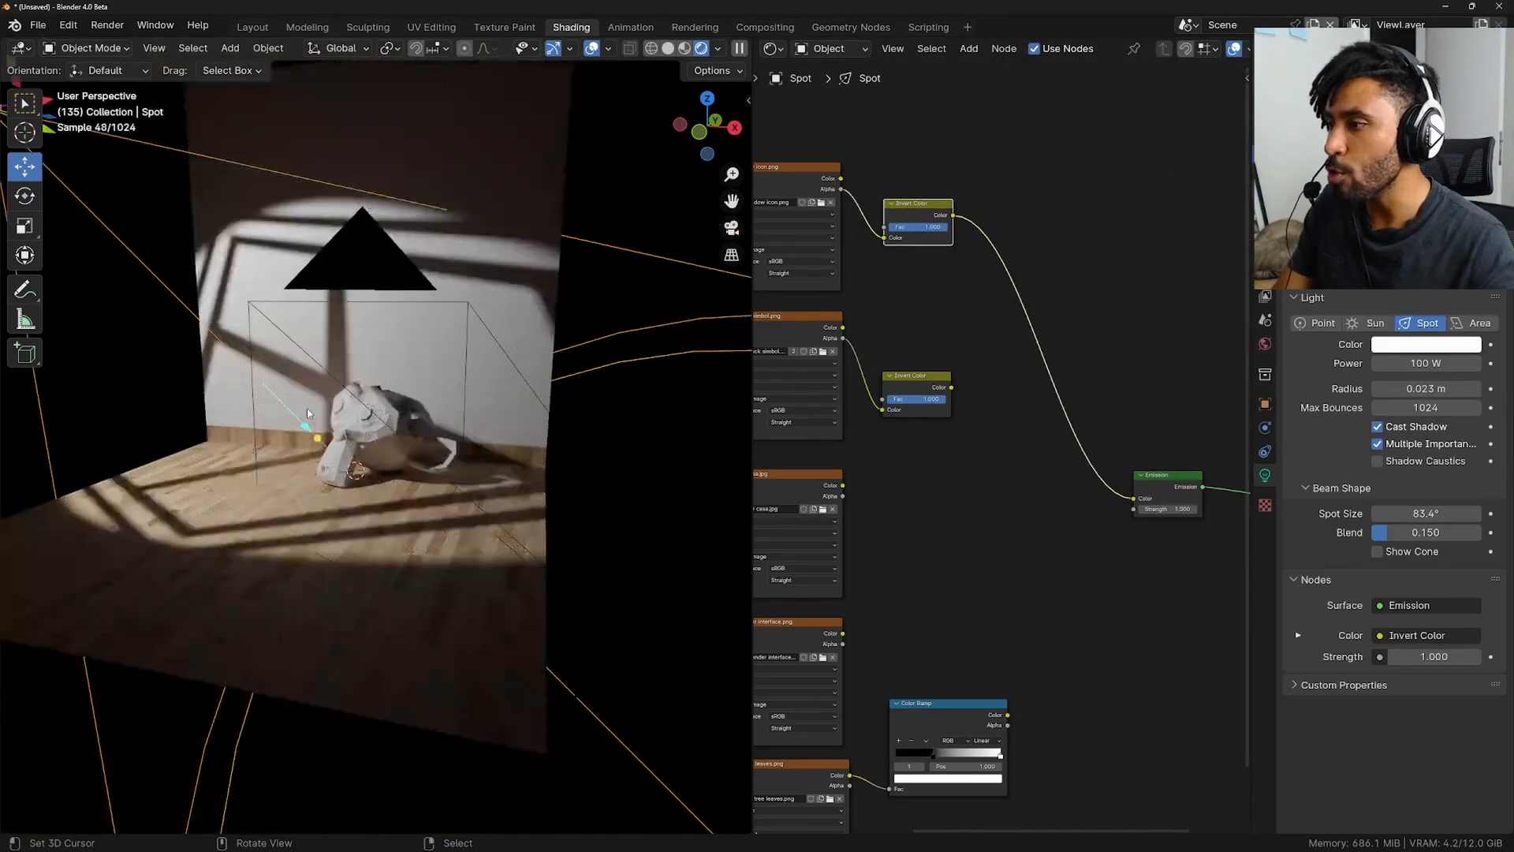
Re-aim the spot light and rotate it about Z, with its Spot Size set to 81.3°.
mouse_move(306, 428)
left_mouse_down()
mouse_move(218, 337)
mouse_move(301, 424)
left_mouse_up()
key("r")
key("z")
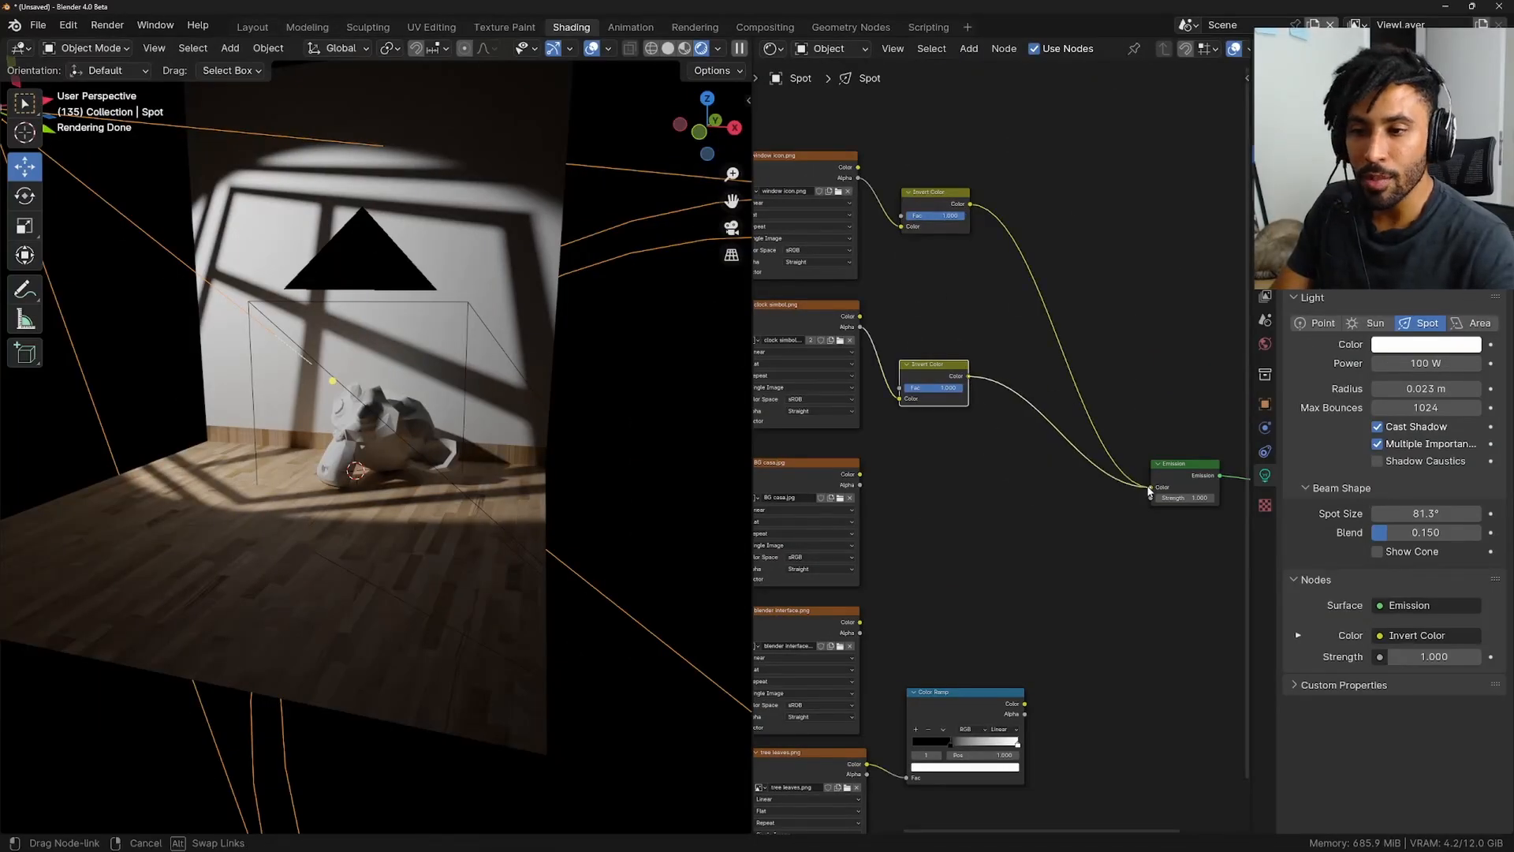
Connect the clock image's Invert Color output to the Emission color and re-aim the spot light with a 53.1° Spot Size.
left_click_drag(1151, 491, 1025, 410)
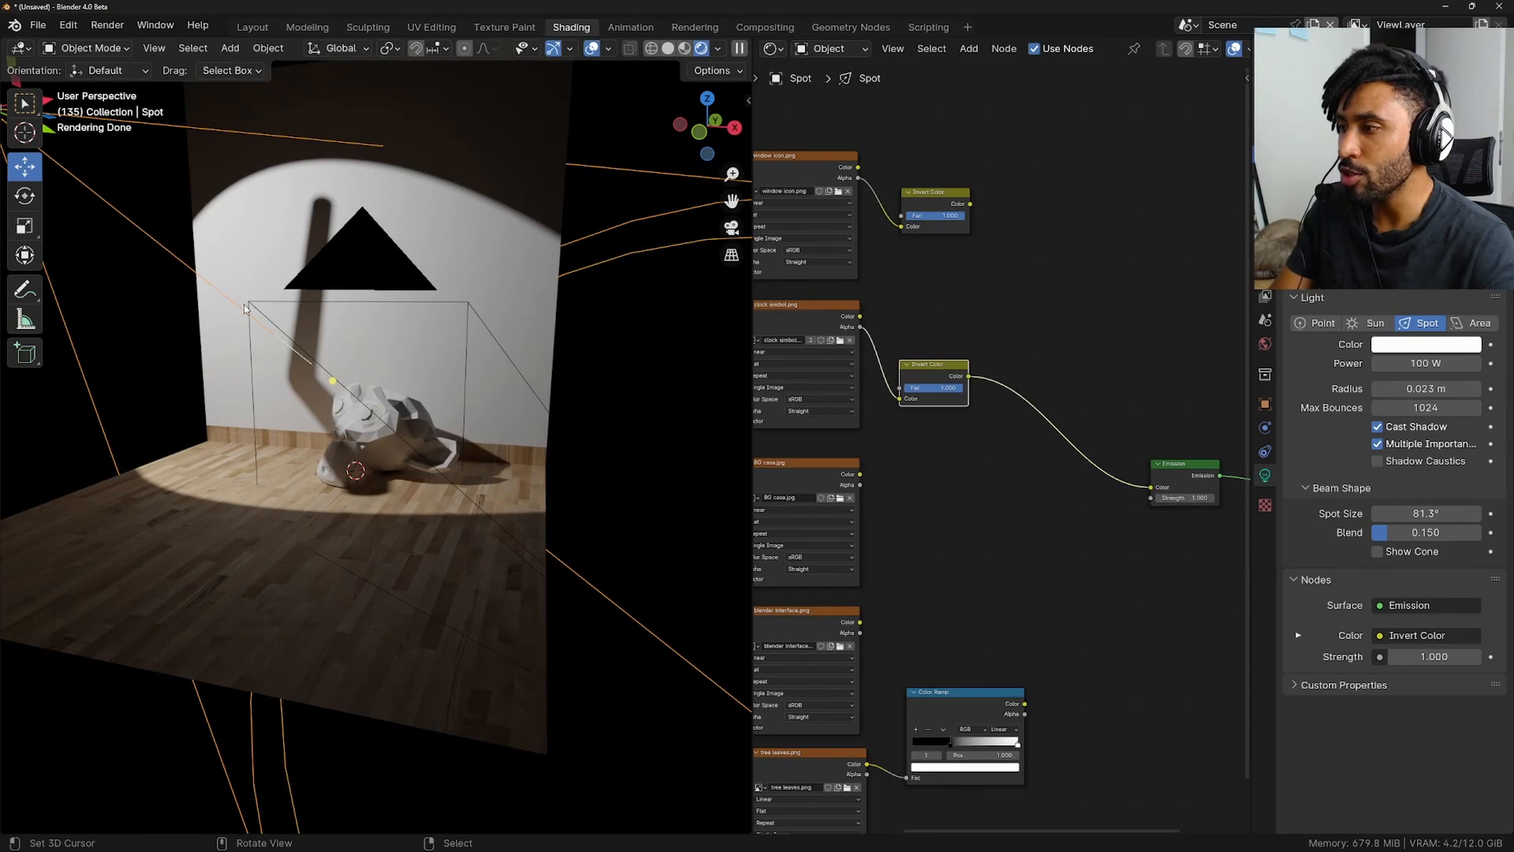
left_click_drag(320, 368, 258, 323)
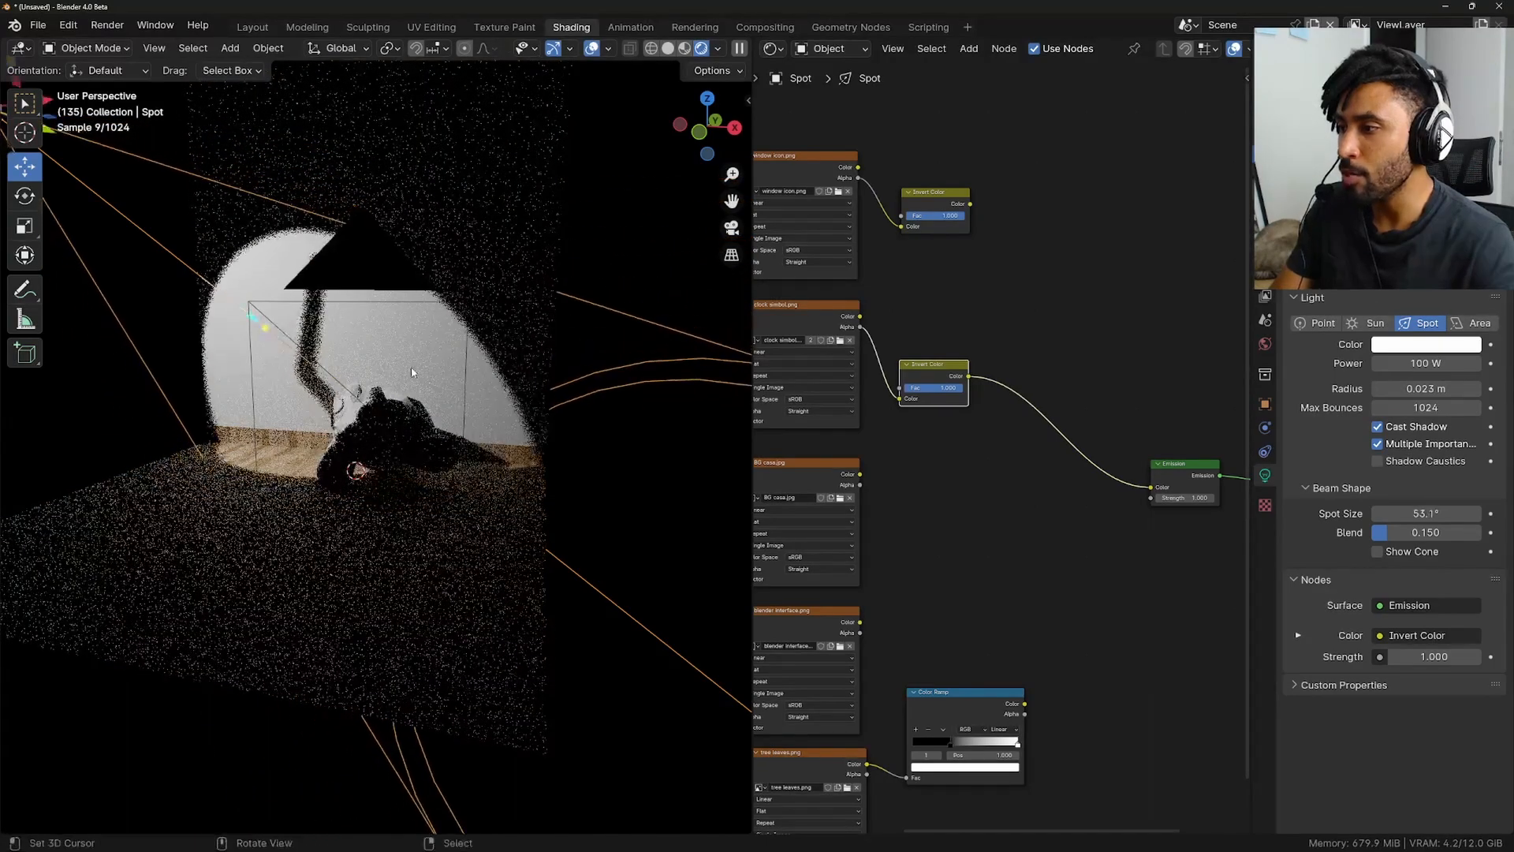
key("r")
key("r")
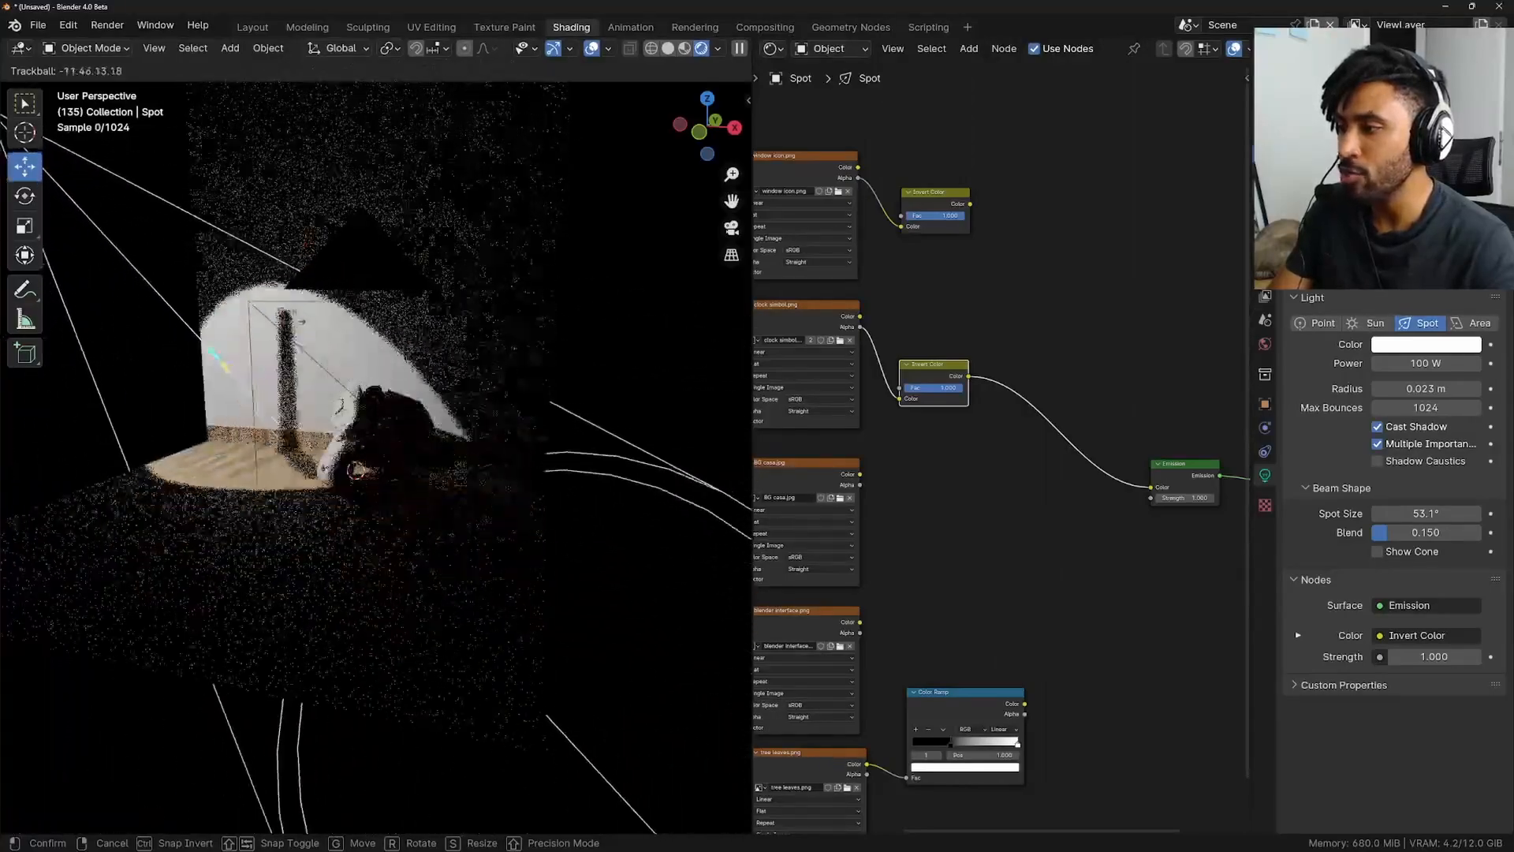
left_click(473, 442)
Connect the Color output of the BG casa.jpg texture to the spot light's Emission color.
left_click(836, 470)
middle_click_drag(907, 488, 883, 431)
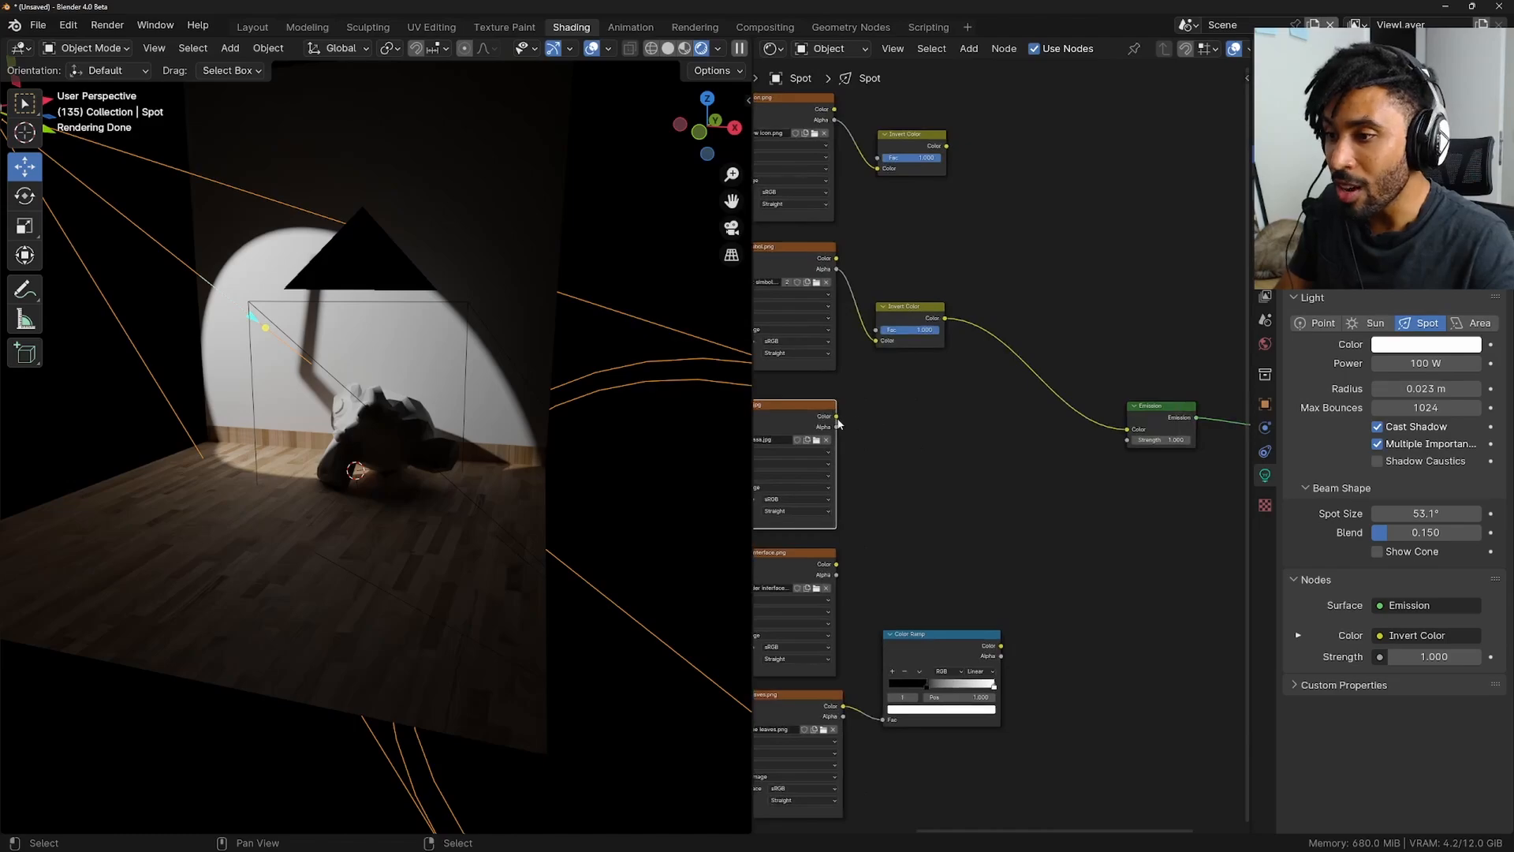
left_click_drag(1128, 433, 1127, 429)
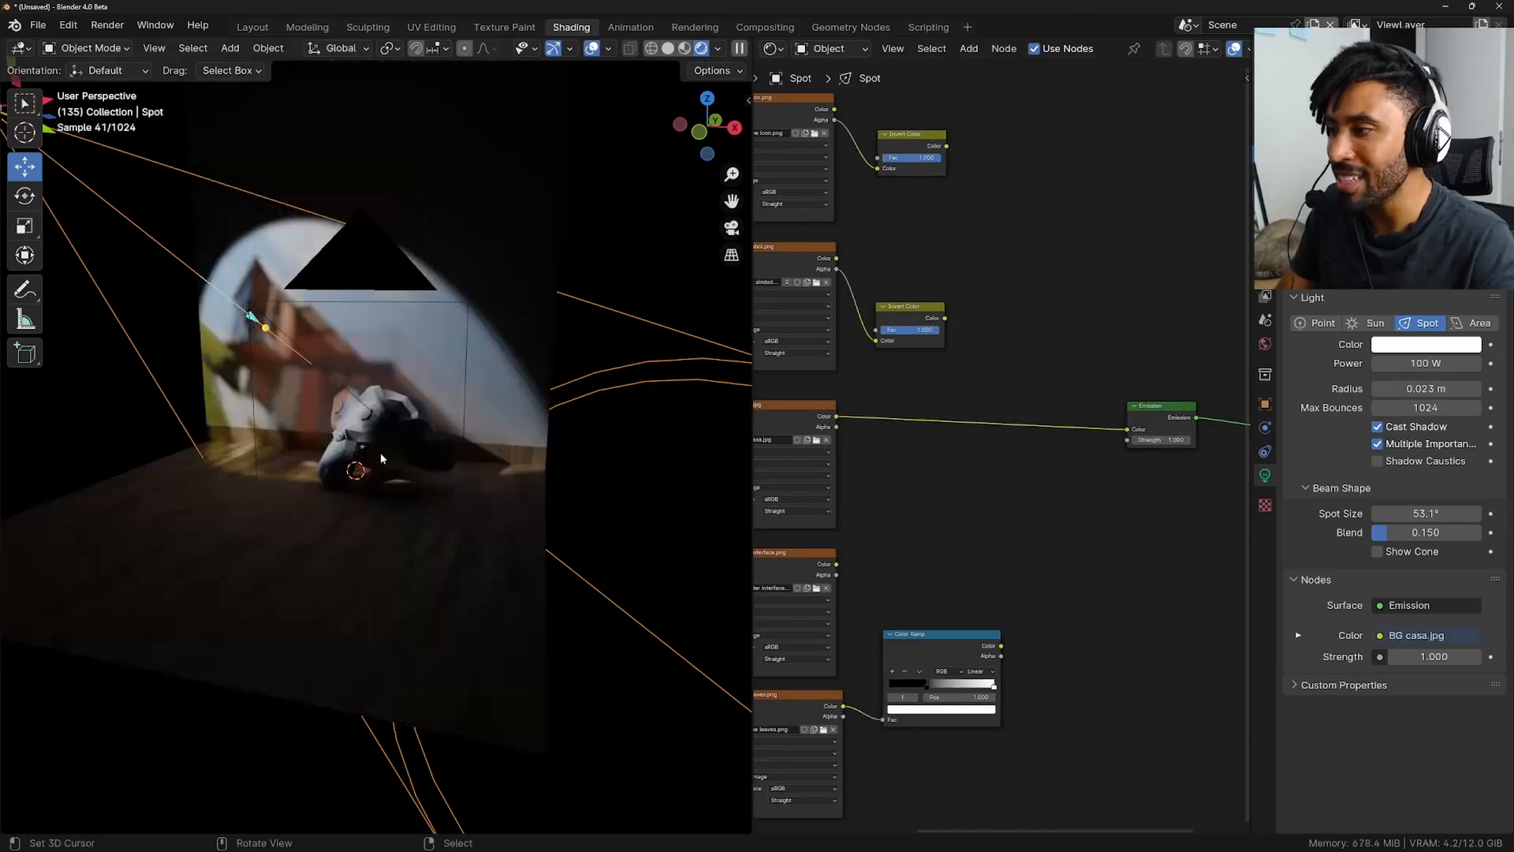
Reset the spot light's Radius to 0 m and focus the view on the back wall plane.
scroll(316, 287, "up", 3)
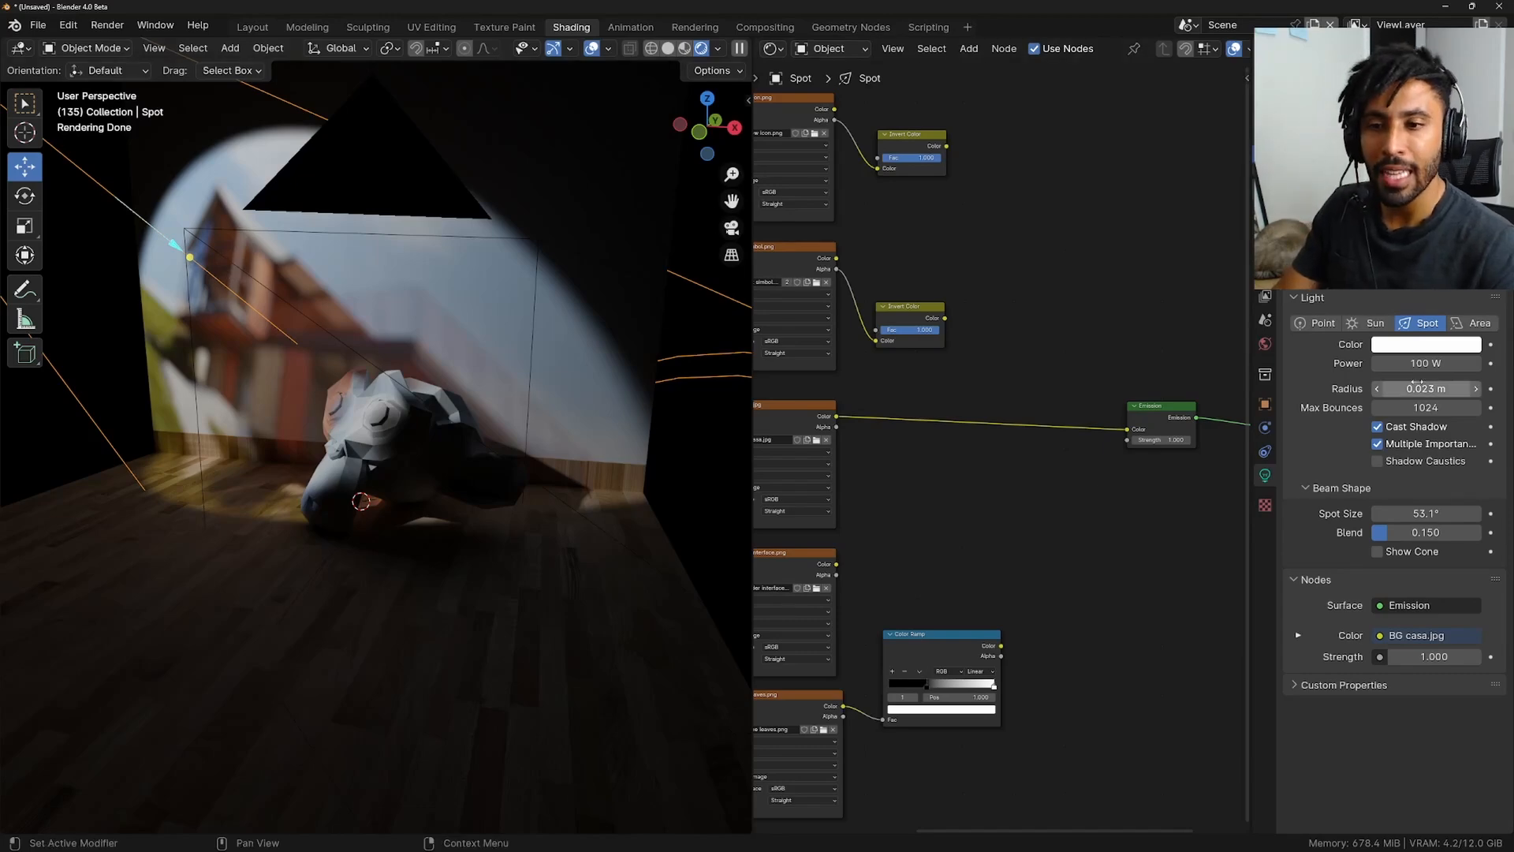
key("BackSpace")
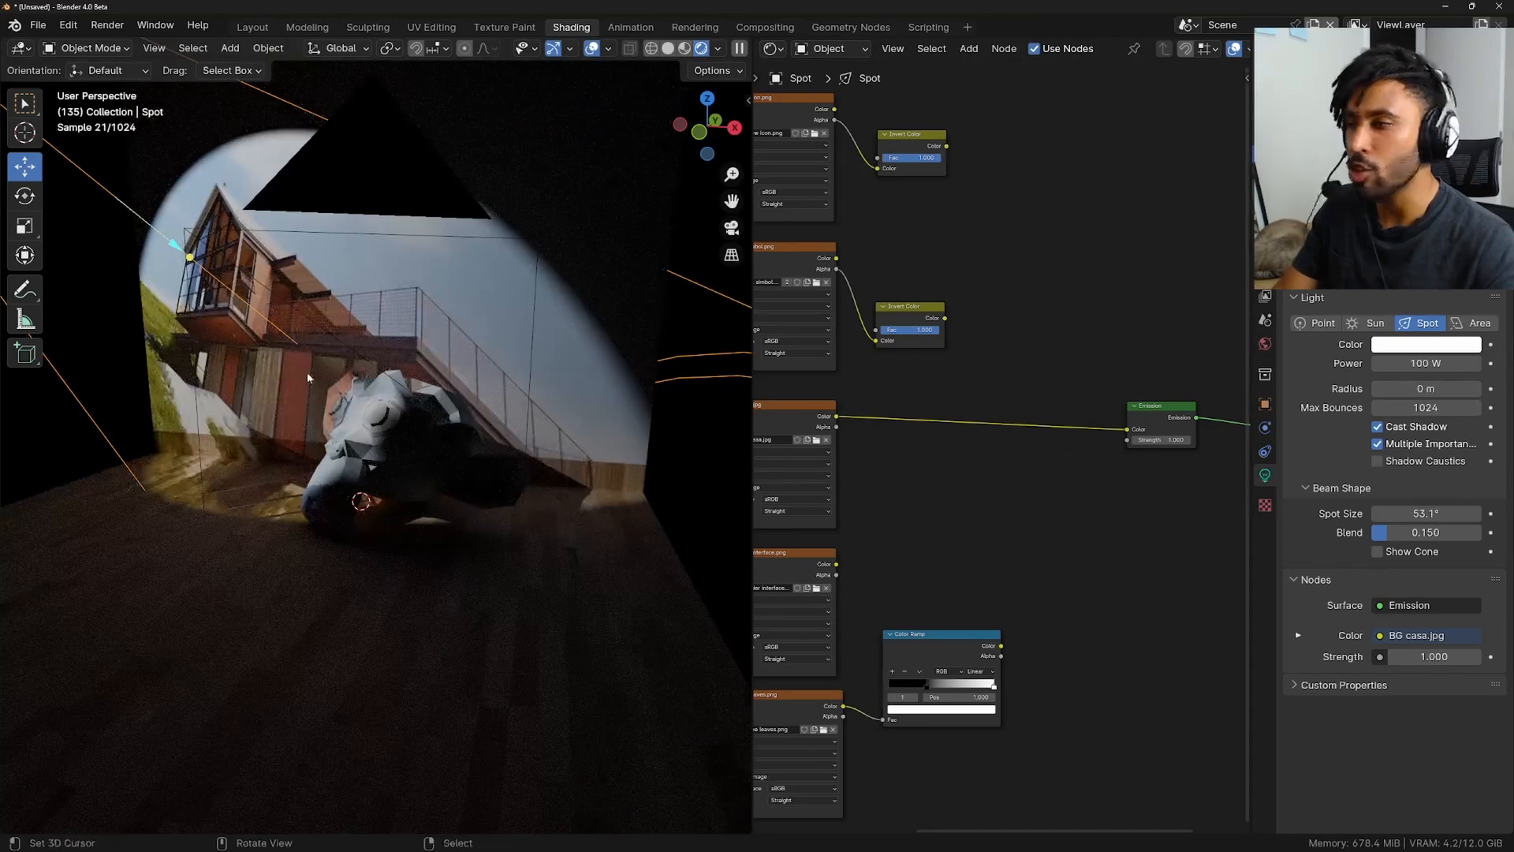
right_click(324, 345)
key("KP_Decimal")
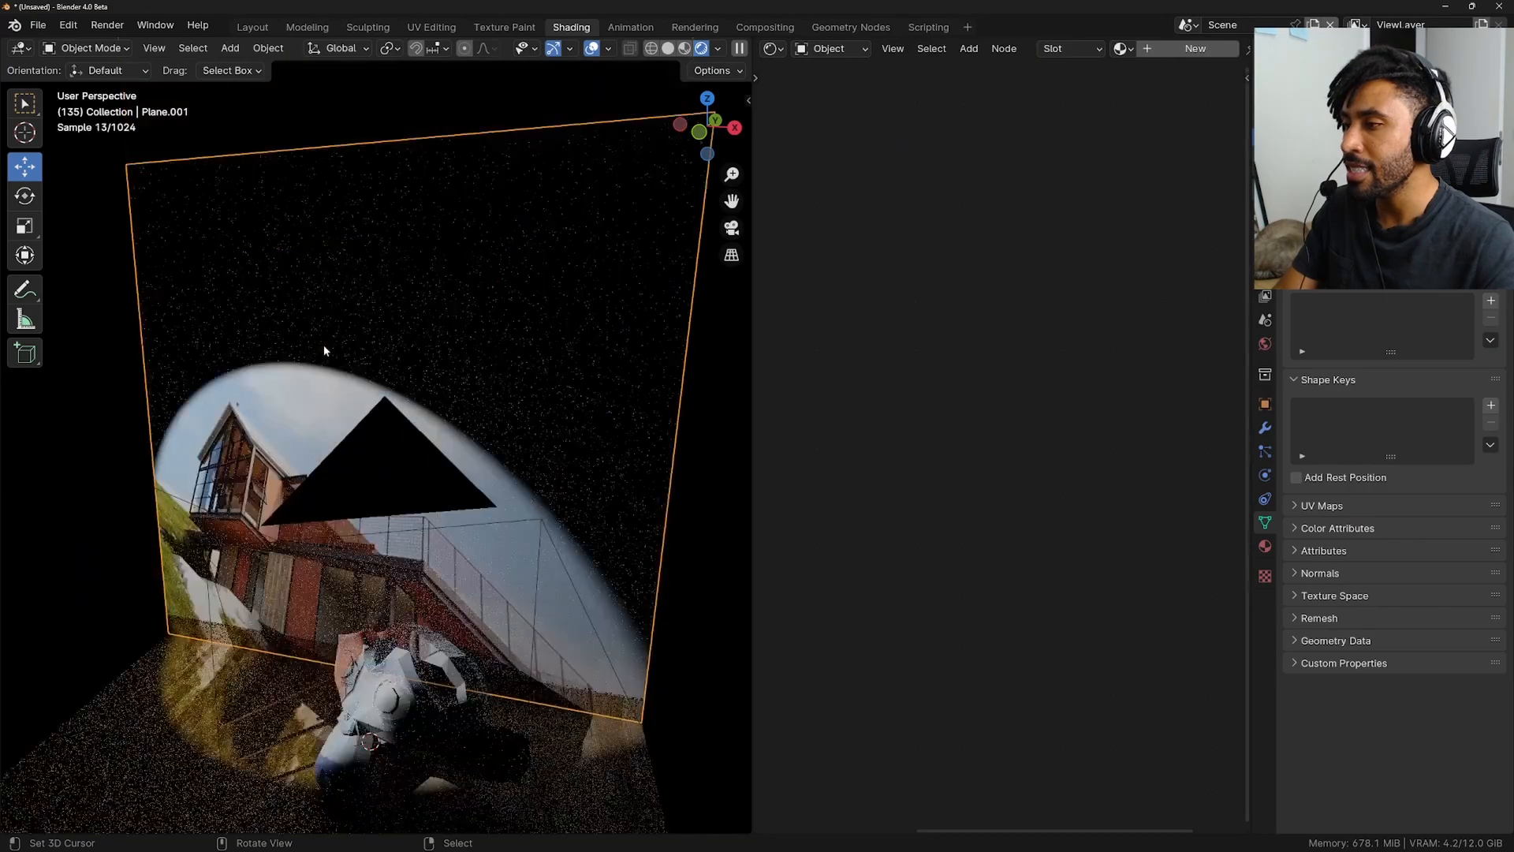
middle_click_drag(322, 531, 379, 430, "shift")
scroll(379, 430, "up", 5)
scroll(379, 429, "down", 8)
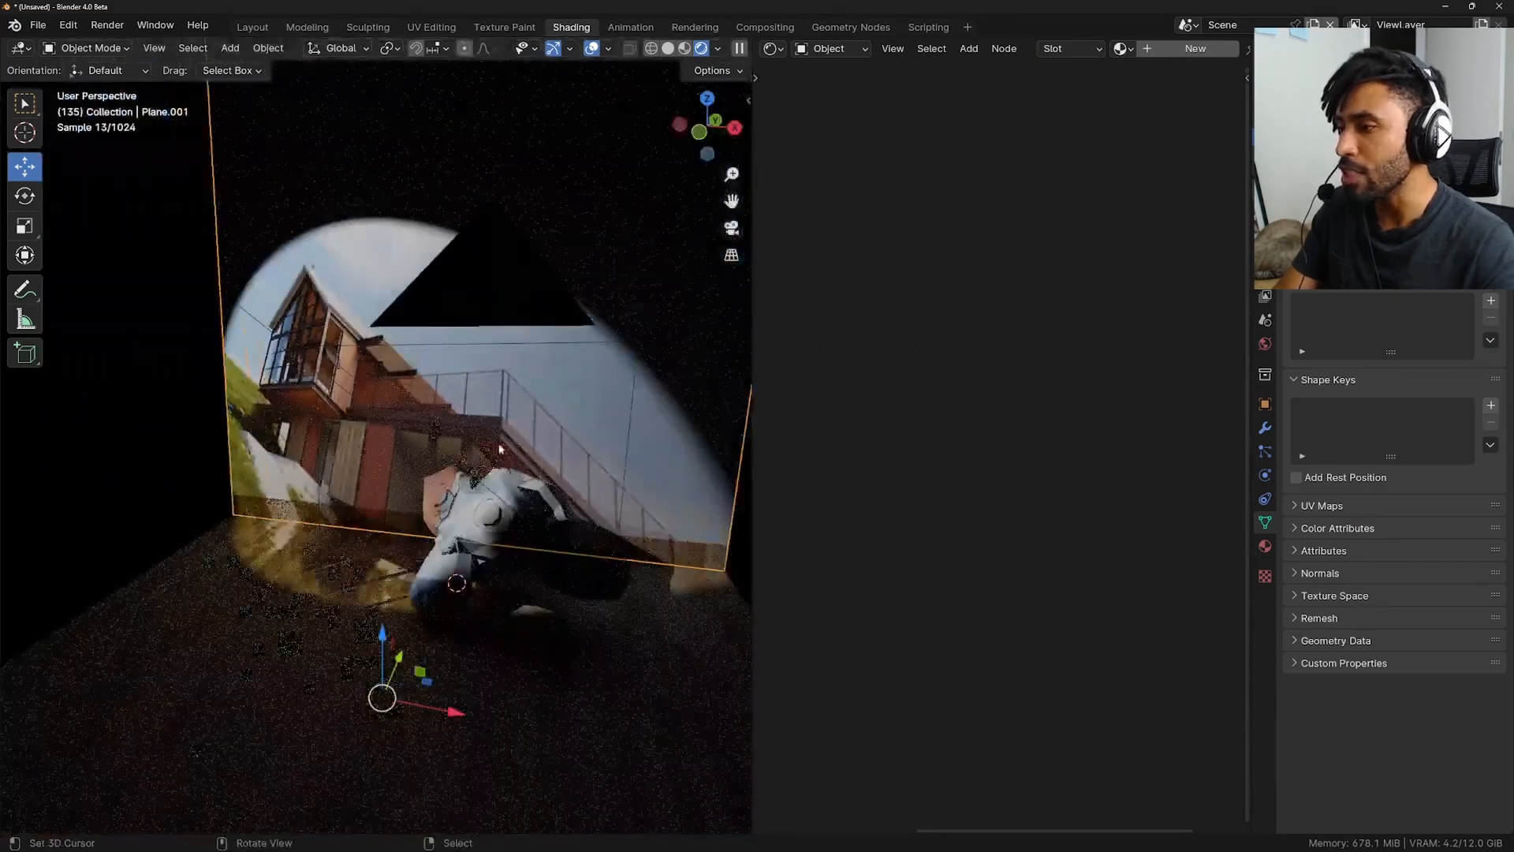
Reselect the spot light and connect the Color output of the Blender interface image texture to its Emission color.
right_click(159, 260)
scroll(378, 442, "up", 4)
left_click_drag(1175, 343, 1171, 341)
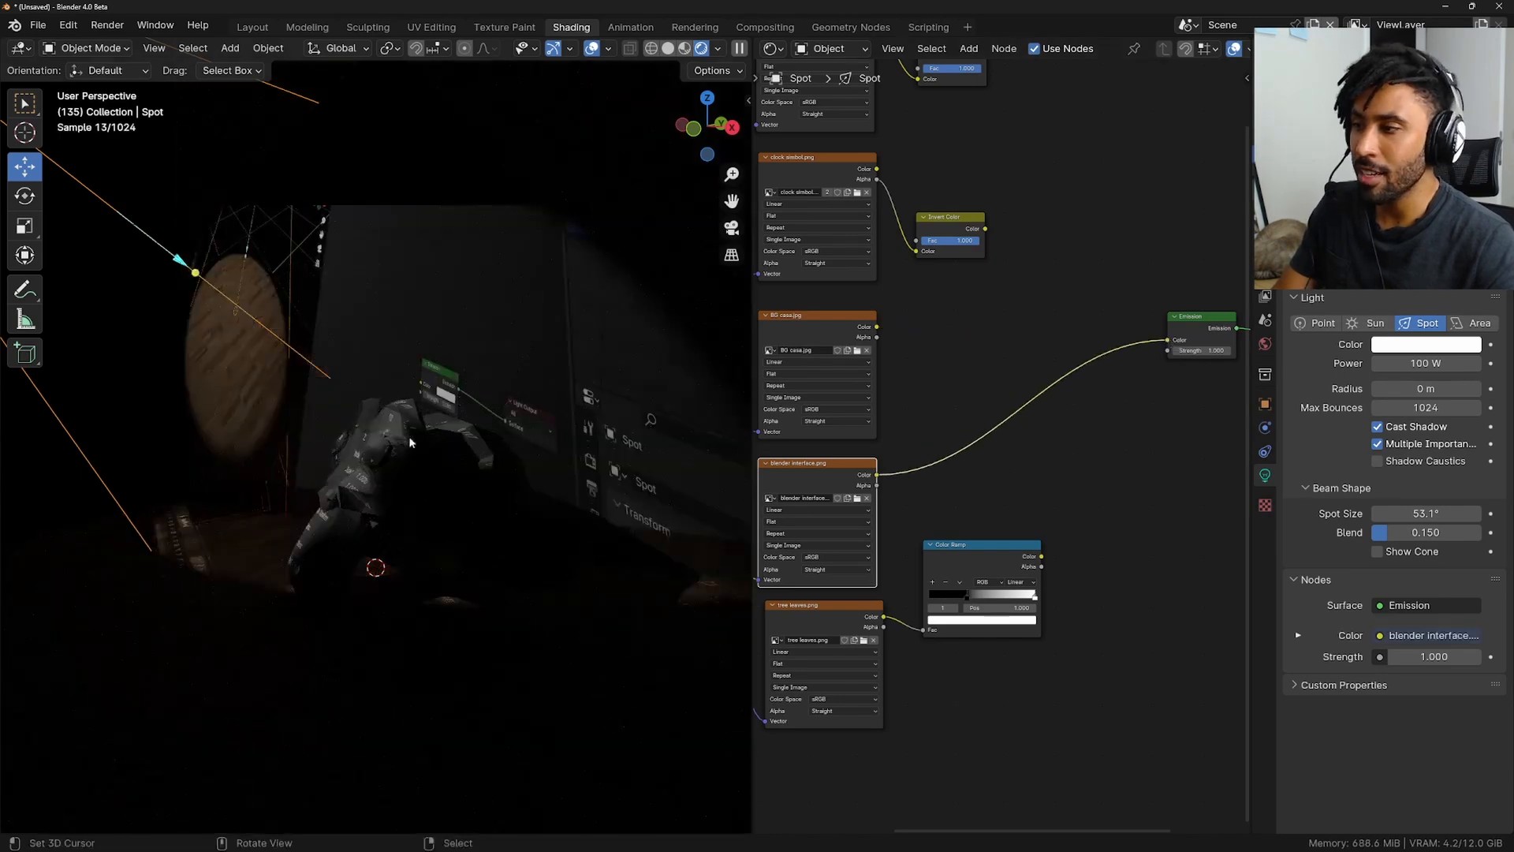
scroll(304, 380, "down", 1)
middle_click_drag(304, 375, 391, 412)
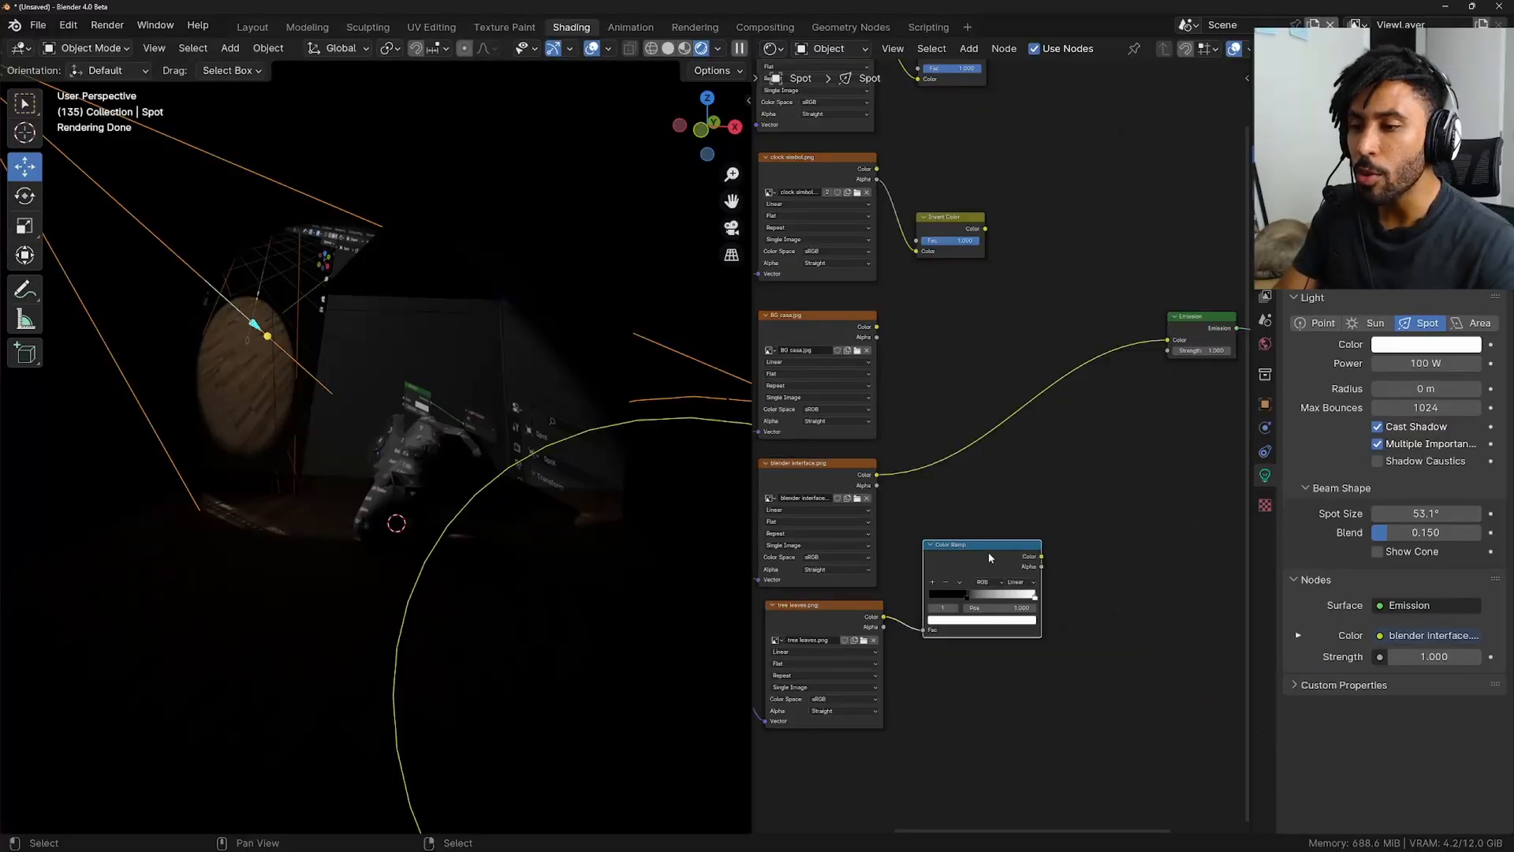
Move the Color Ramp node lower and connect the tree leaves.png Color output directly to the Emission color.
left_click_drag(988, 555, 1000, 628)
left_click(1000, 629)
scroll(978, 608, "down", 2)
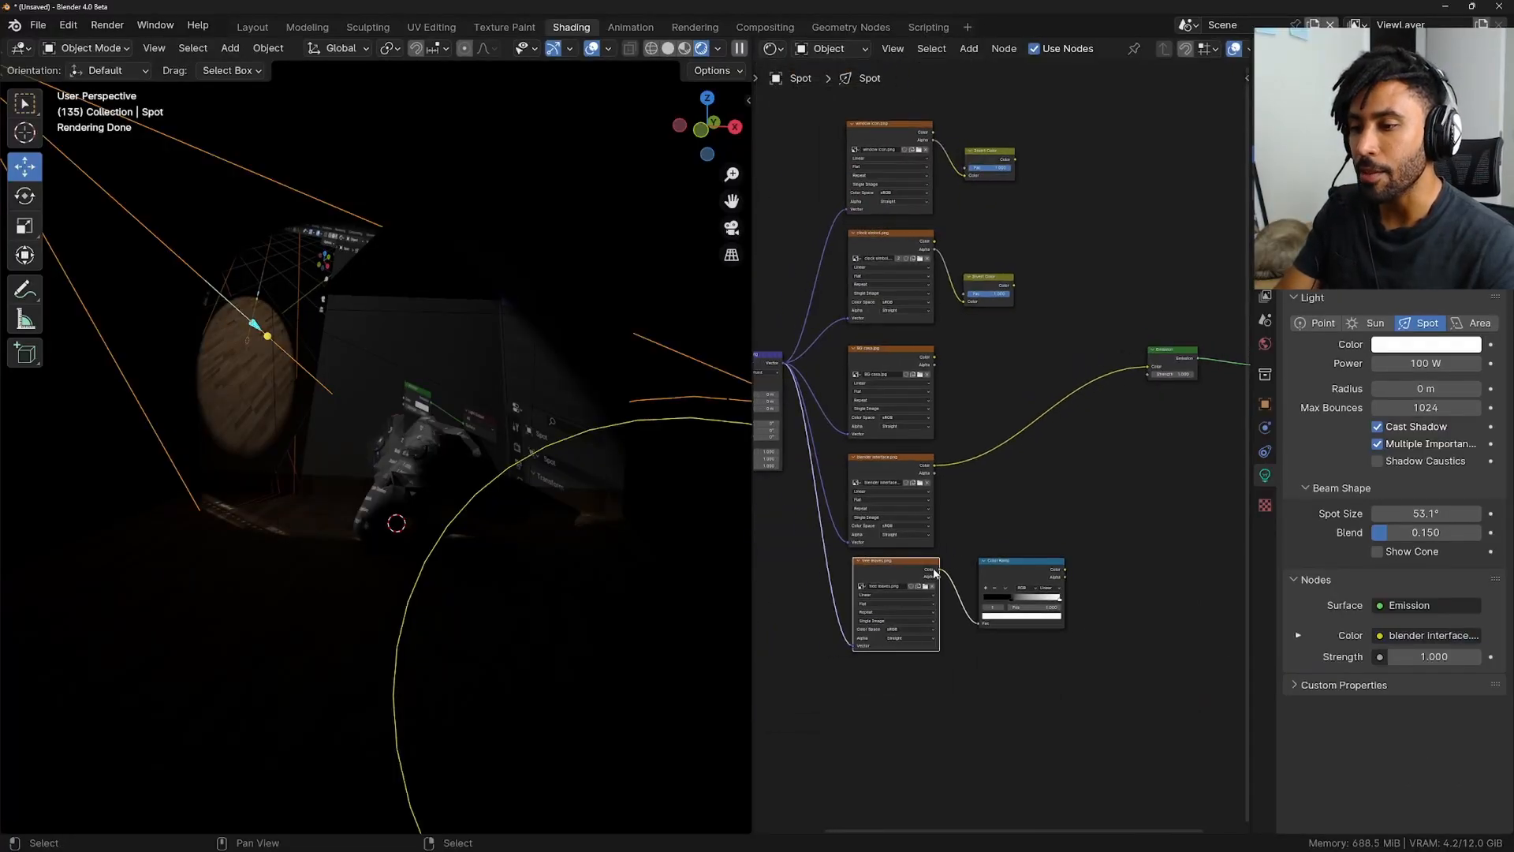
left_click_drag(1143, 367, 1145, 368)
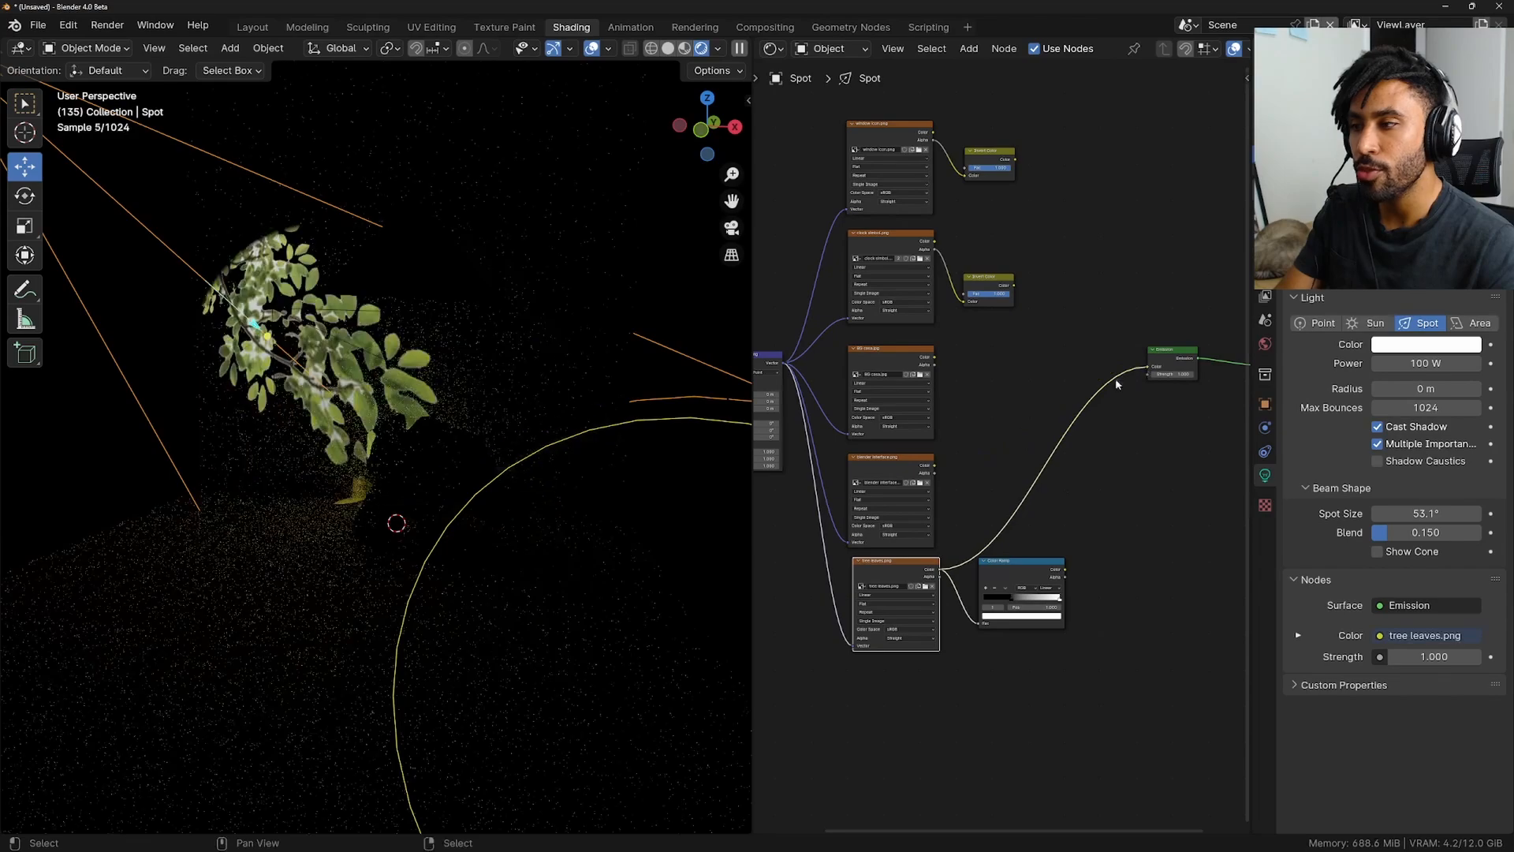
middle_click_drag(348, 357, 430, 360, "shift")
scroll(402, 412, "up", 5)
scroll(402, 412, "down", 2)
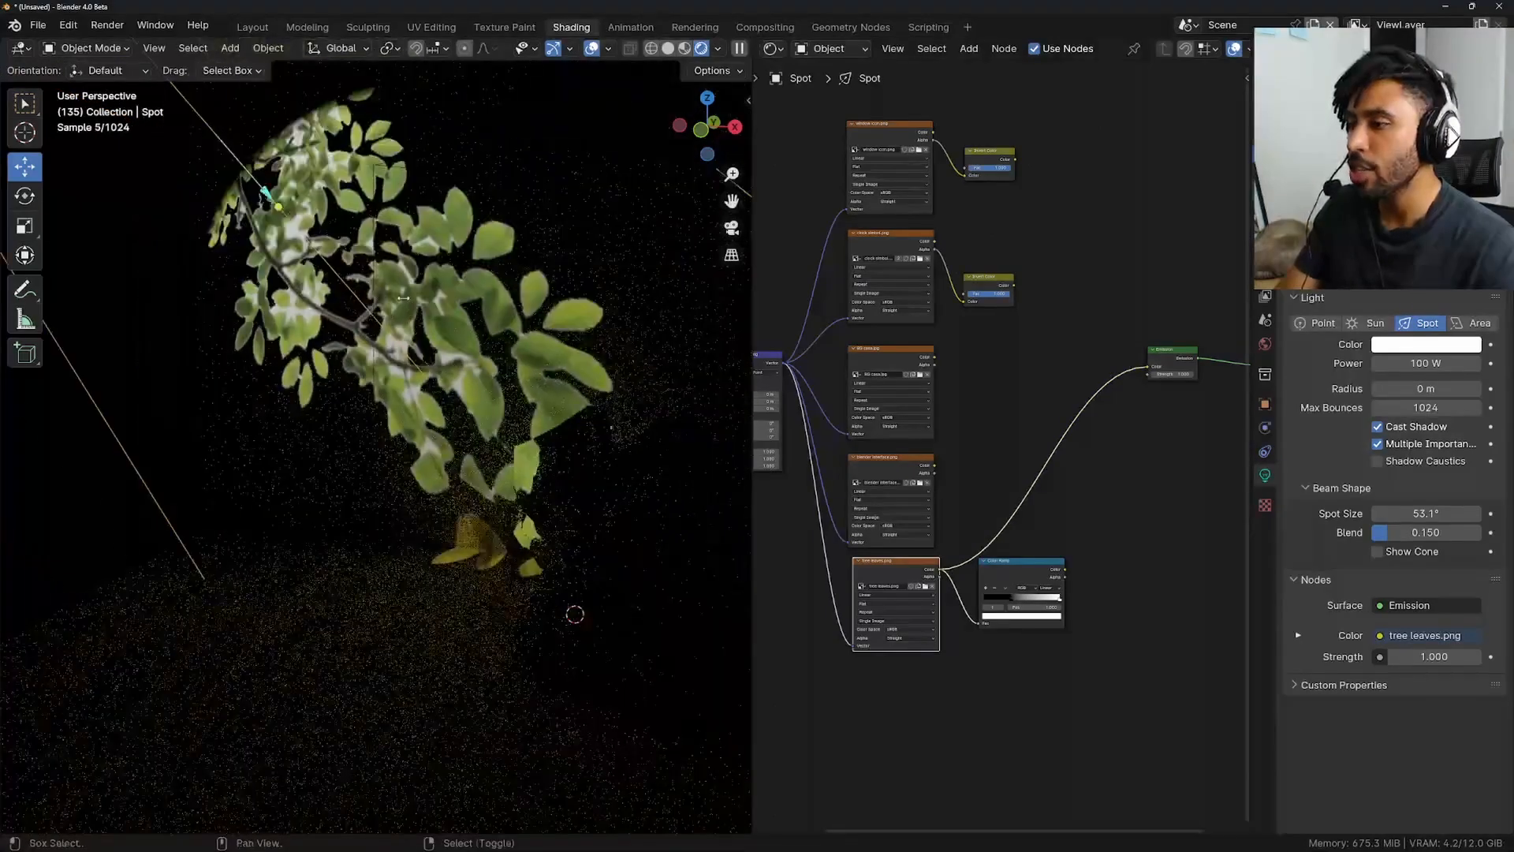
Rotate the spot light about the global Z axis to re-aim the projected leaves.
scroll(403, 412, "down", 5)
key("r")
key("r")
right_click(552, 438)
key("z")
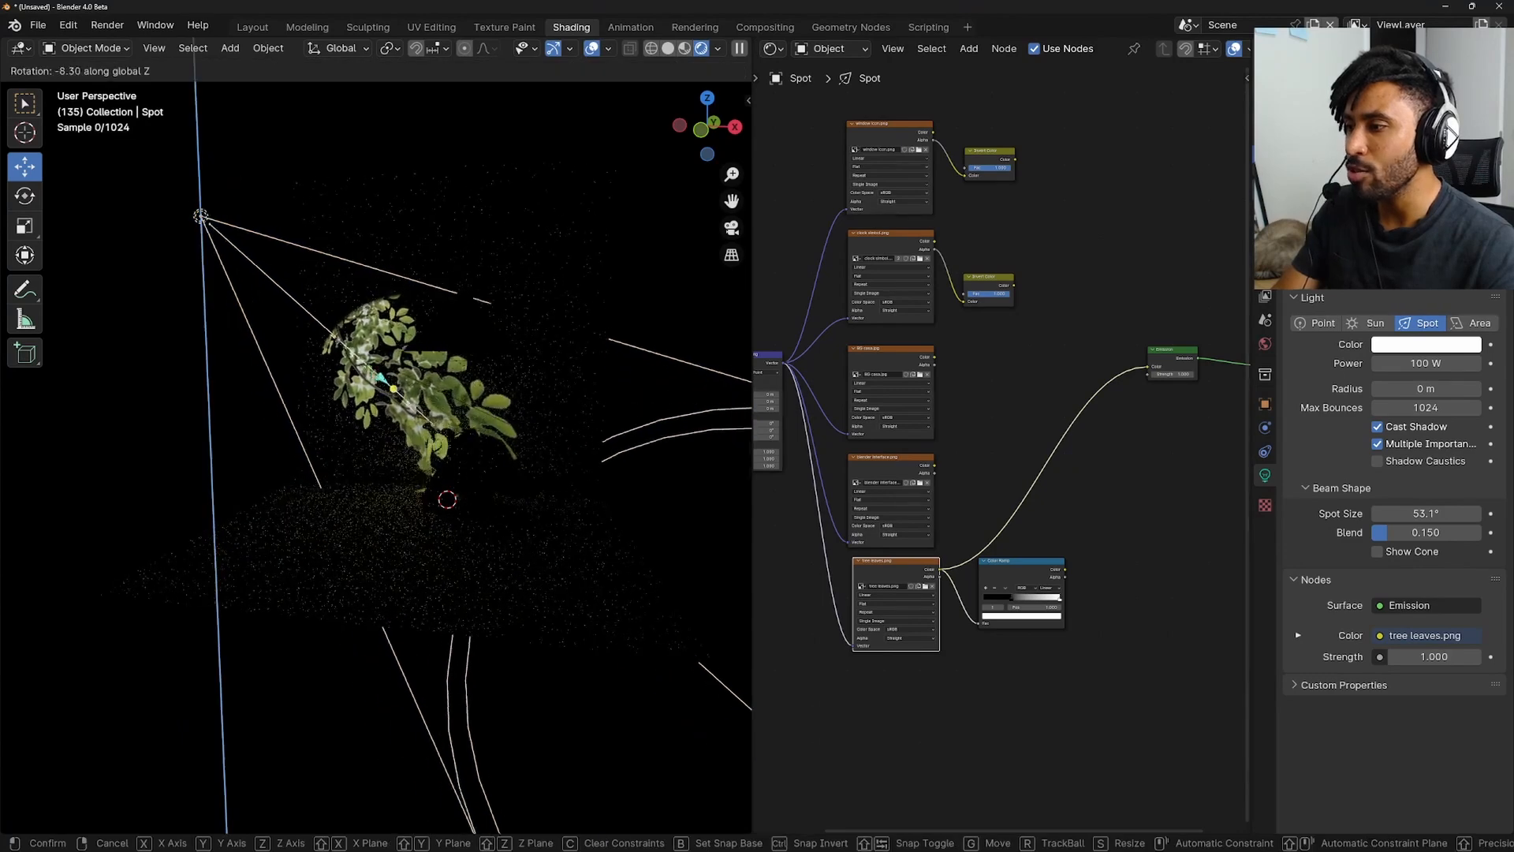
left_click(457, 326)
middle_click_drag(456, 327, 443, 324, "shift")
scroll(430, 379, "up", 4)
middle_click_drag(430, 378, 376, 405, "shift")
Preview the tree leaves Color Ramp on the light output and move its black stop to position 0.190.
middle_click_drag(1023, 549, 1000, 422, "shift")
scroll(933, 513, "up", 4)
left_click(937, 520)
scroll(995, 418, "up", 4)
left_click(988, 412, "ctrl+shift")
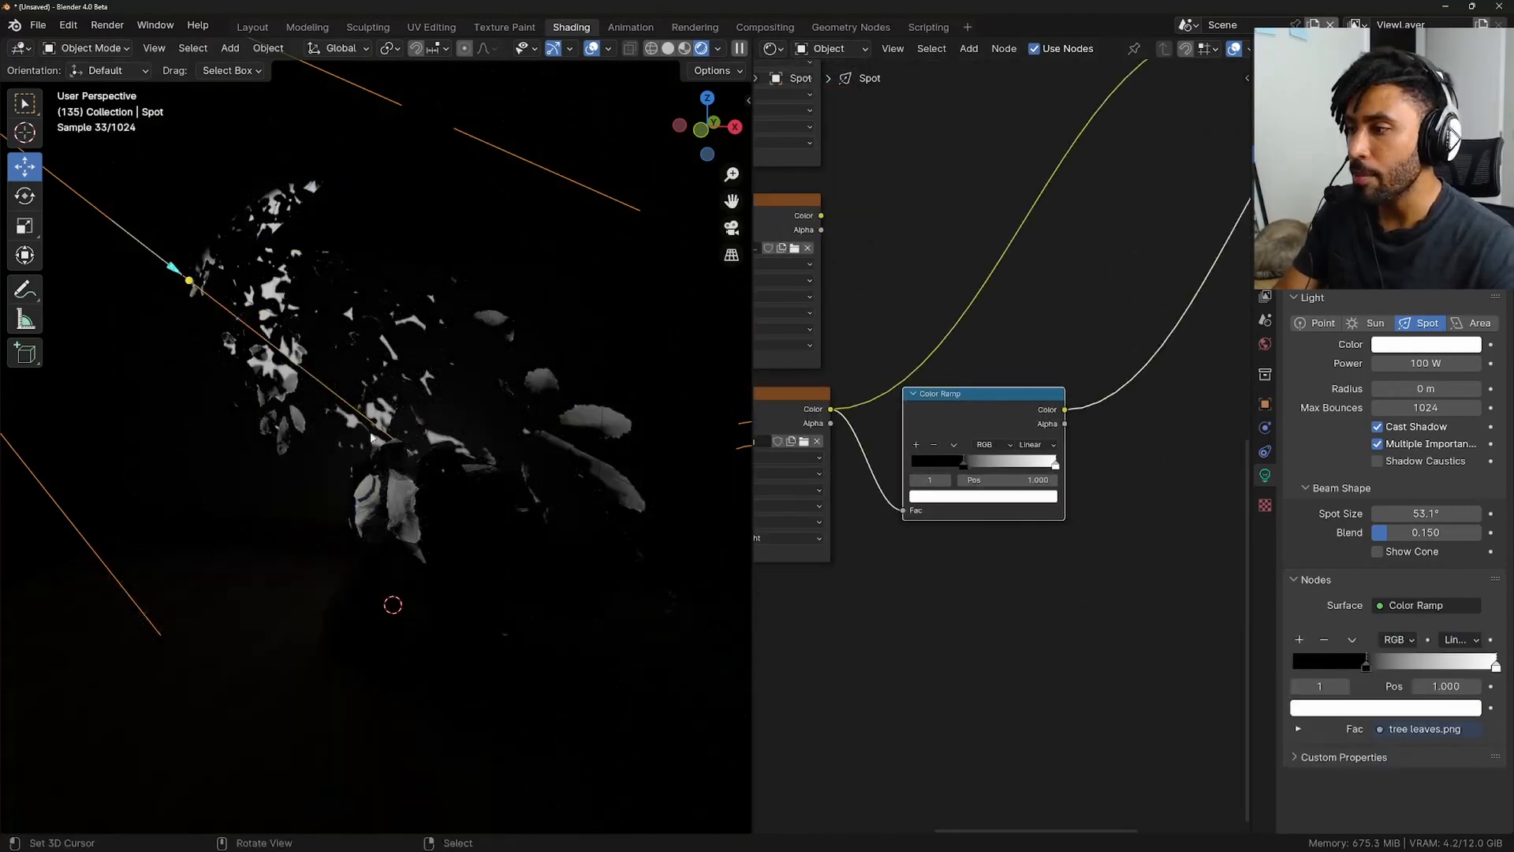
left_click_drag(964, 477, 932, 461)
scroll(416, 338, "up", 2)
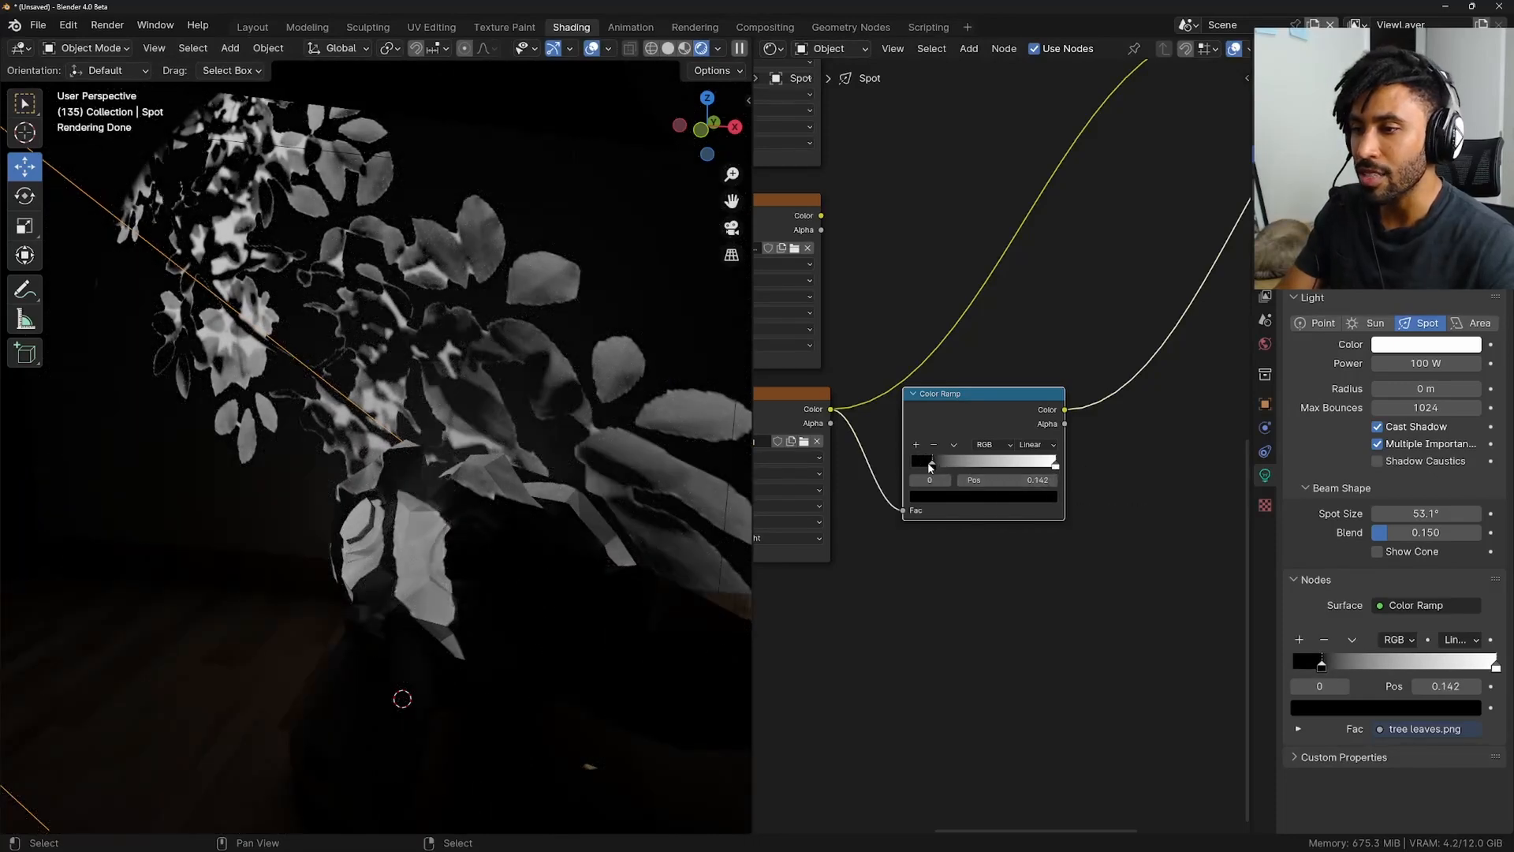
left_click_drag(932, 466, 944, 464)
scroll(1101, 448, "down", 2)
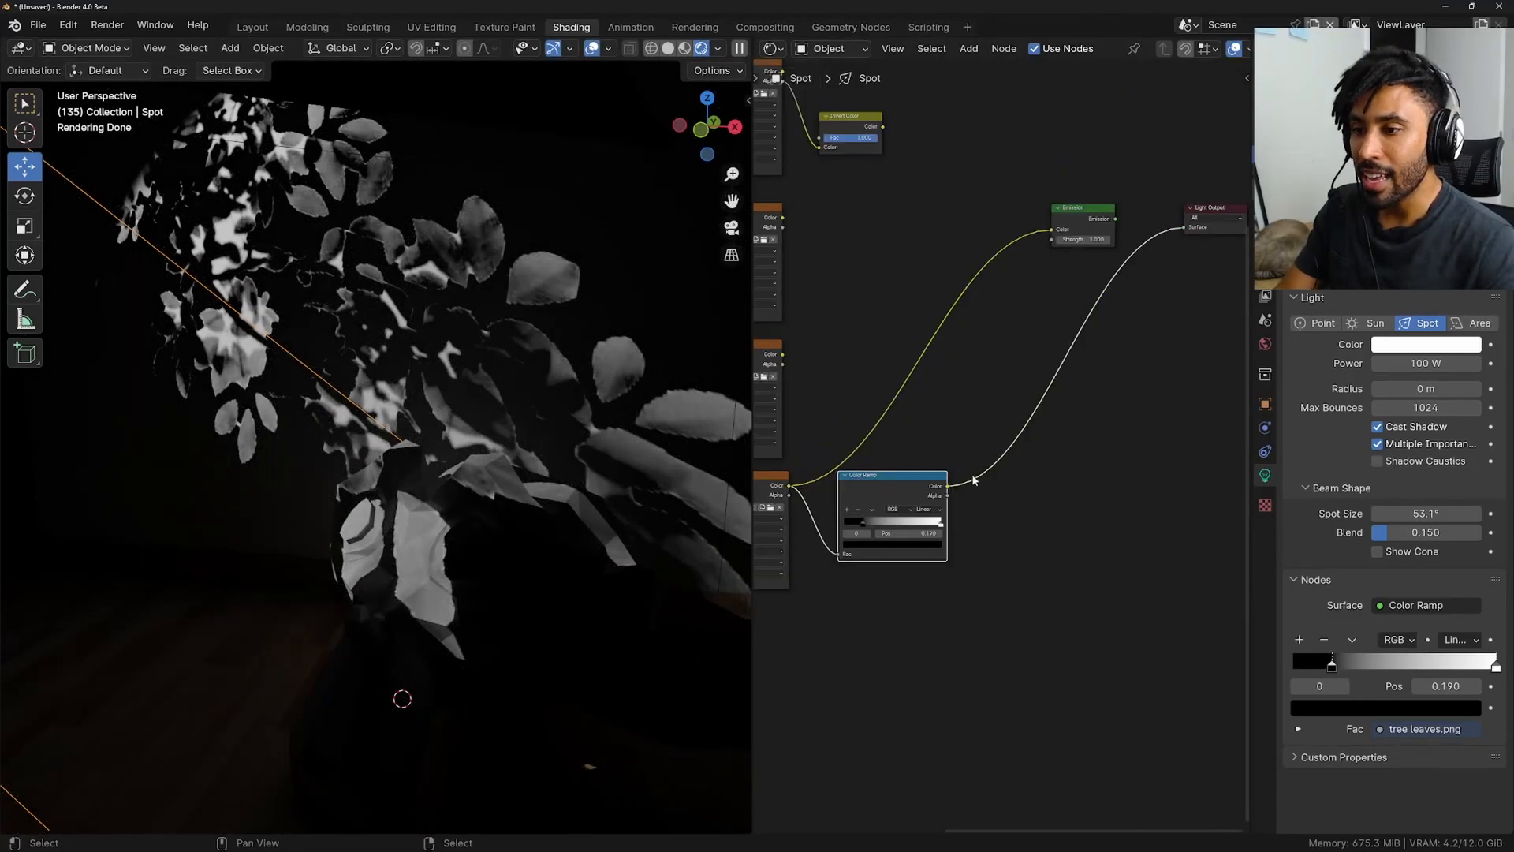
Connect the Color Ramp's Color output to the Emission color and the Emission node back to the Light Output.
left_click_drag(1058, 246, 1054, 230)
left_click(1094, 225, "ctrl+shift")
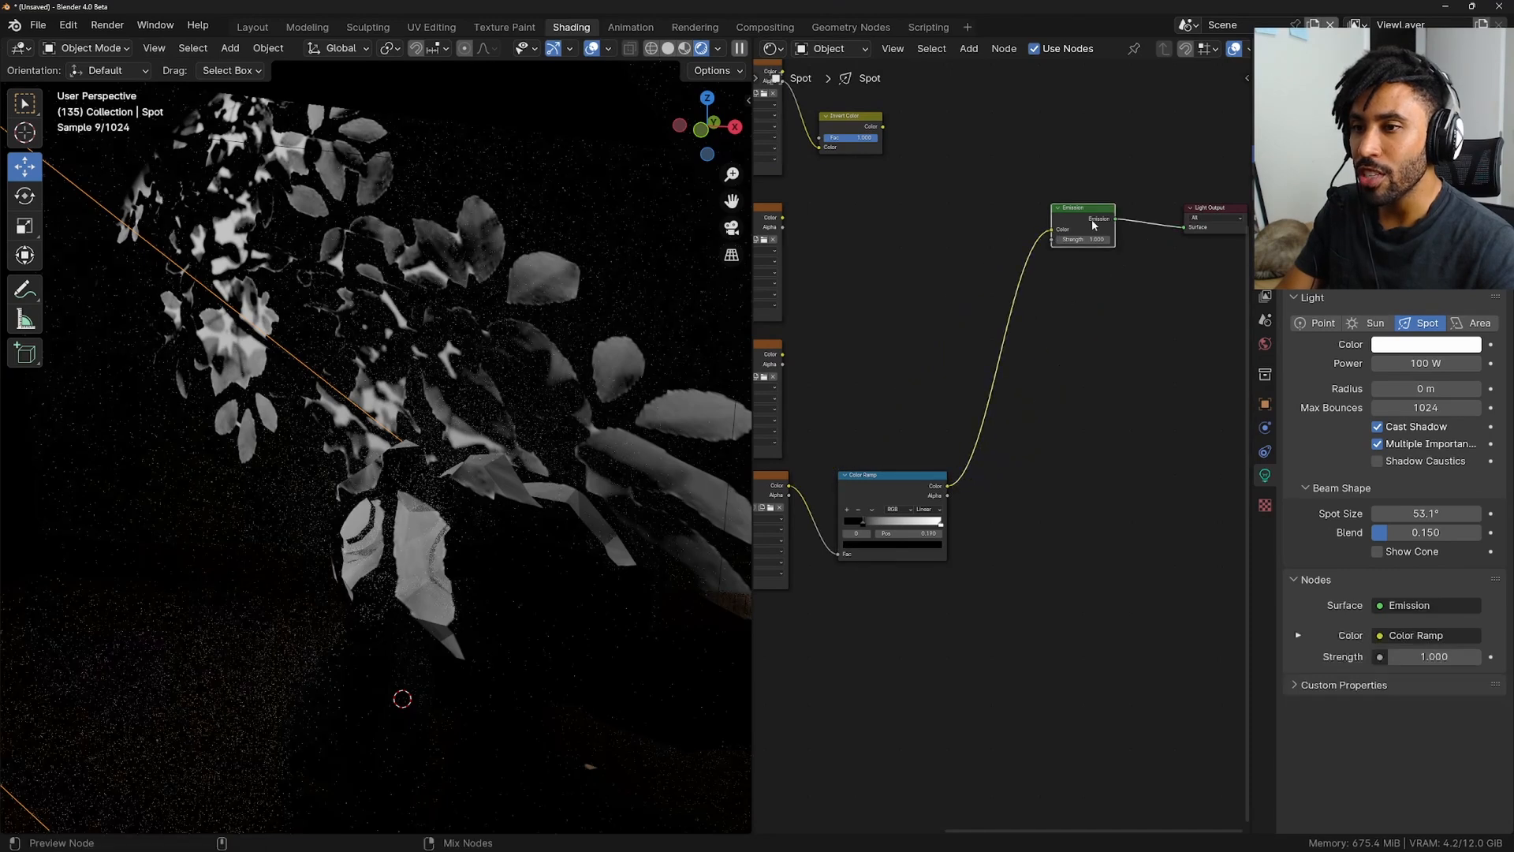
middle_click_drag(505, 426, 467, 404)
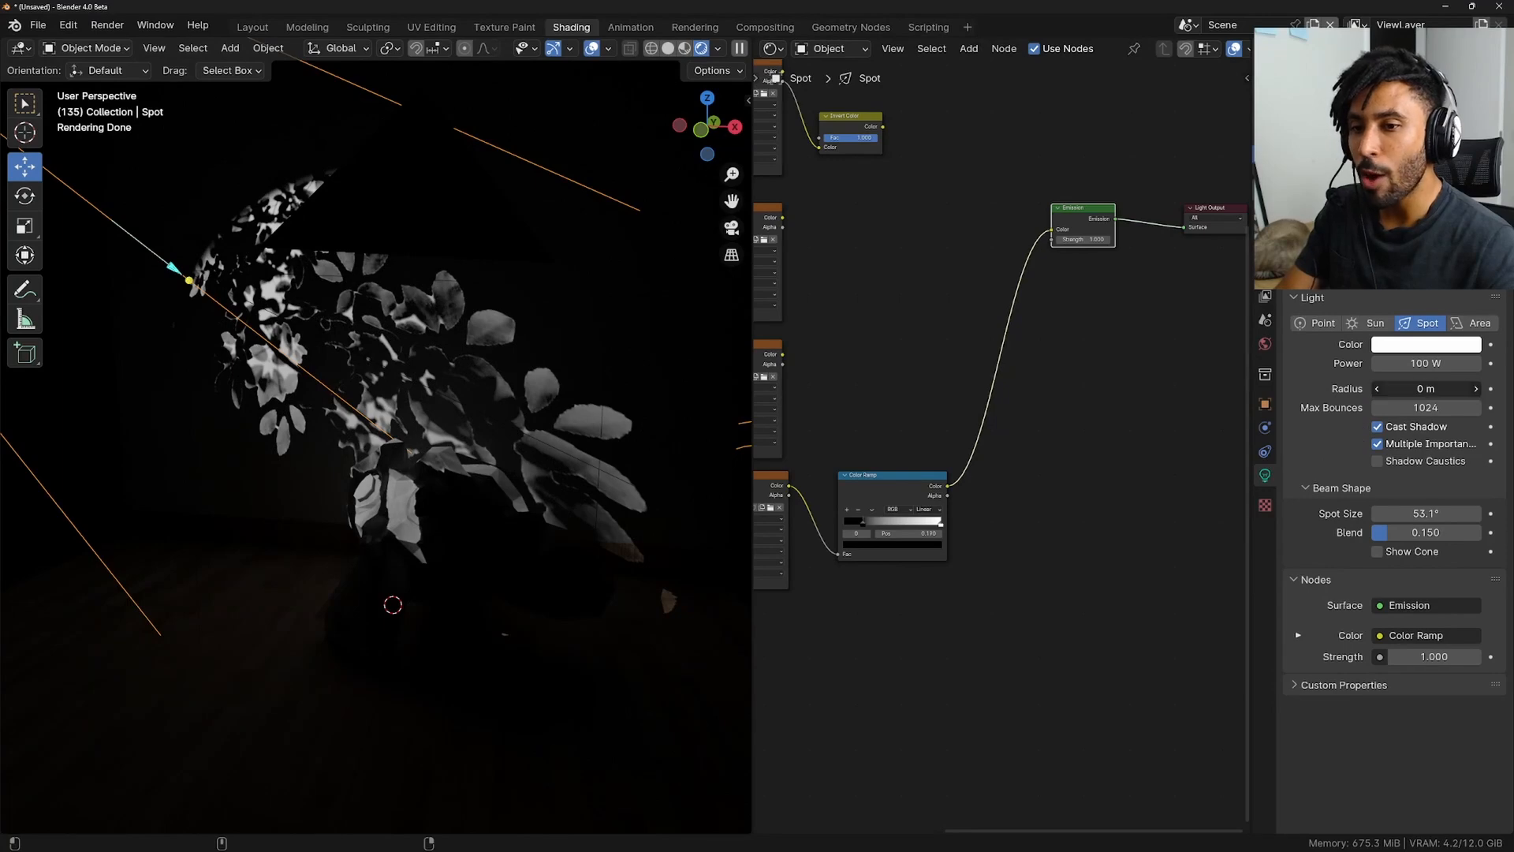
Set the spot light's Radius to 0.04 m to soften the leaf projection.
left_click_drag(1426, 389, 1420, 389)
scroll(509, 416, "down", 3)
middle_click_drag(510, 416, 515, 357, "shift")
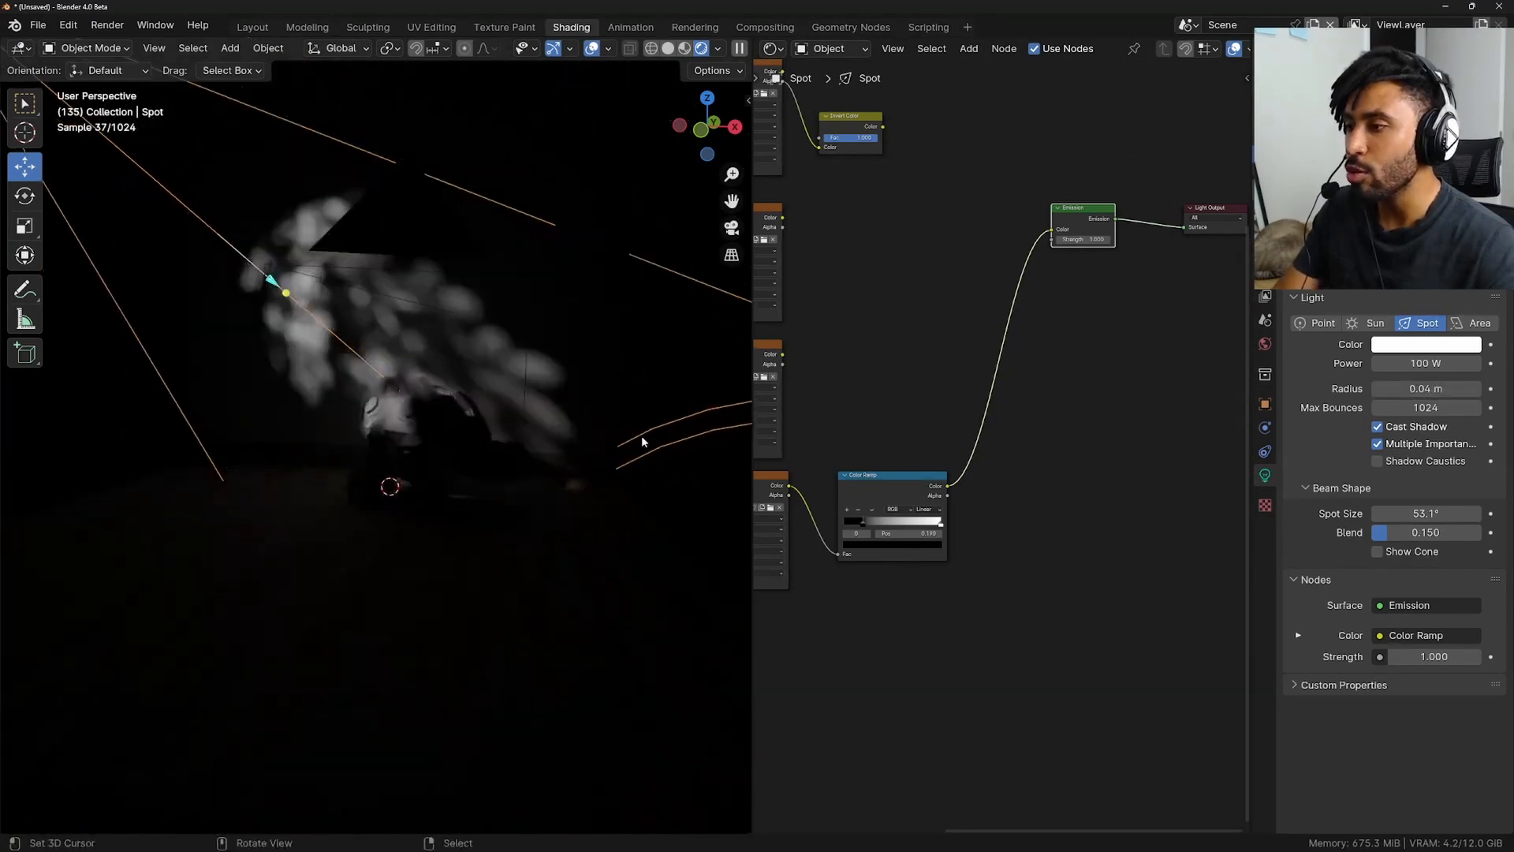
Rotate the spot light about the X axis and view the scene through the camera.
key("r")
key("x")
left_click(507, 457)
key("KP_0")
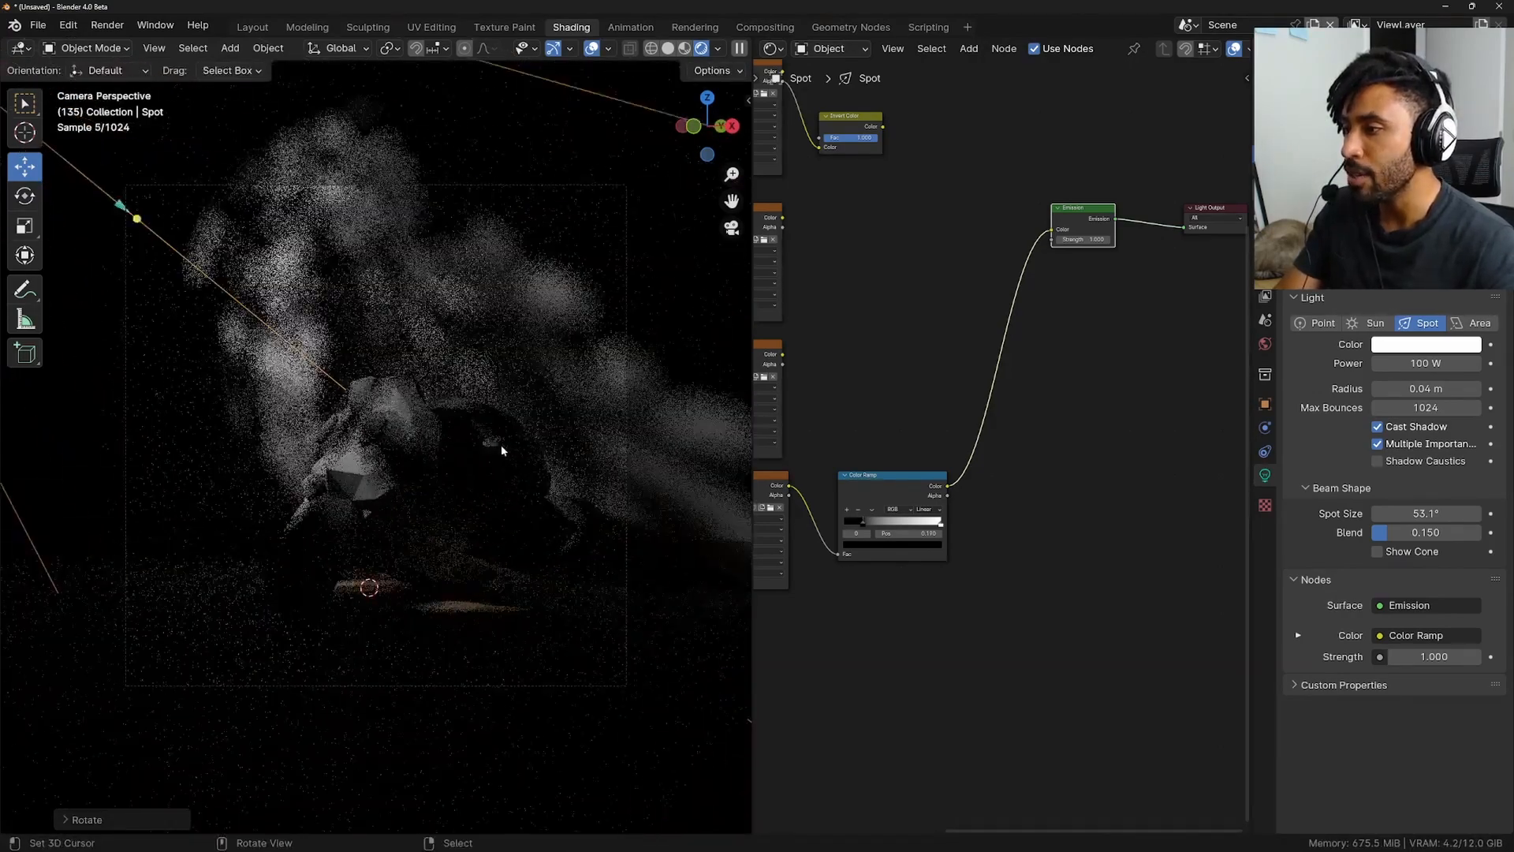
Set the Emission node's Strength to 5.
scroll(501, 446, "up", 2)
scroll(541, 420, "up", 2)
scroll(1104, 254, "up", 2)
scroll(1013, 381, "up", 1)
left_click(990, 283)
type("5")
key("Return")
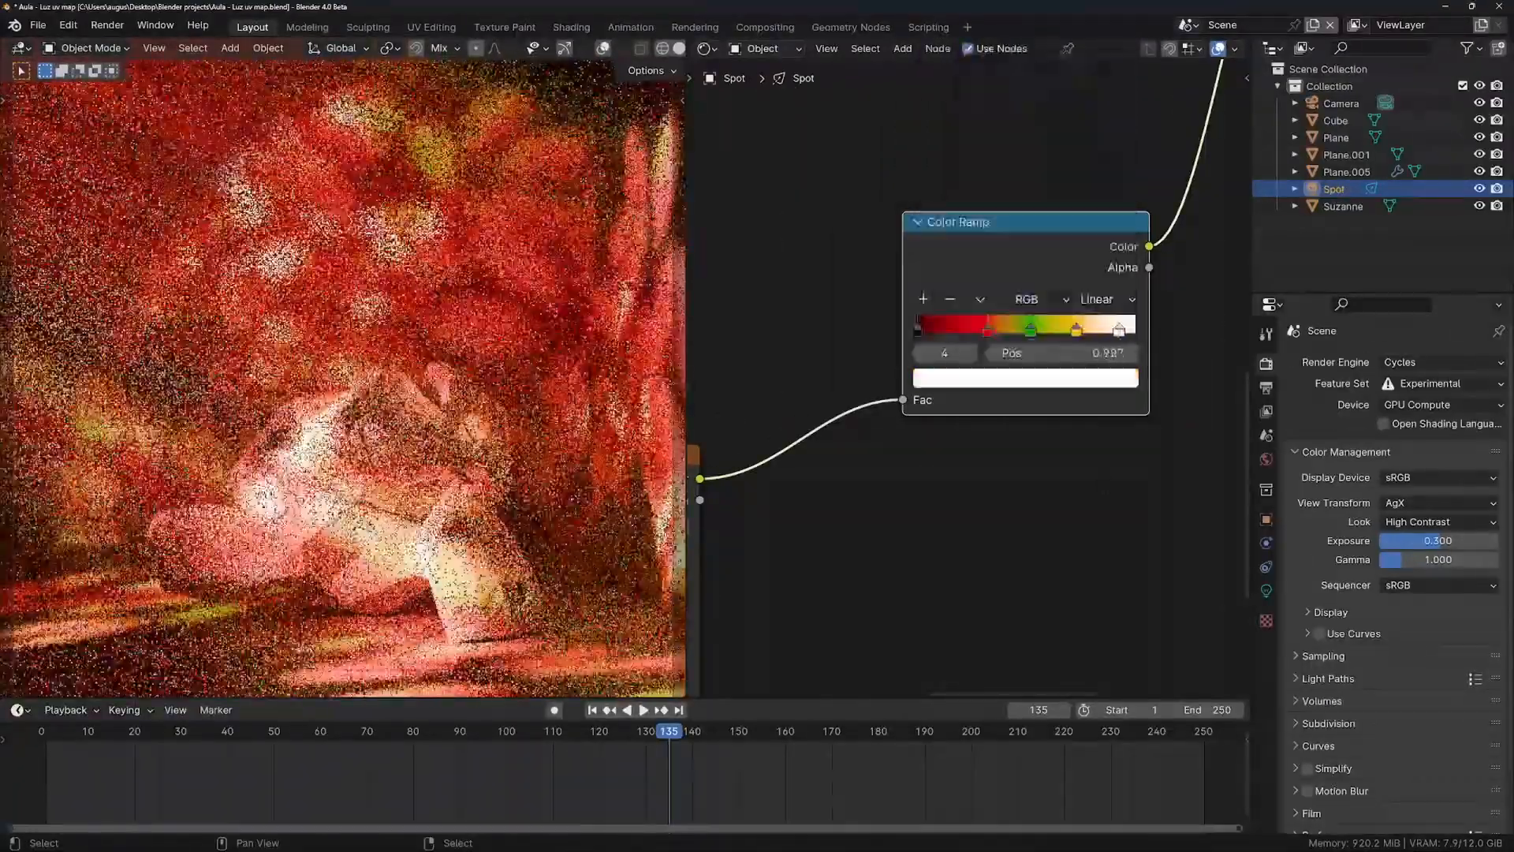
Shift the Color Ramp's yellow, red and green stops toward the black end, placing the green stop at position 0.407.
left_click(1066, 330)
left_click_drag(987, 331, 958, 331)
left_click_drag(1031, 330, 1005, 331)
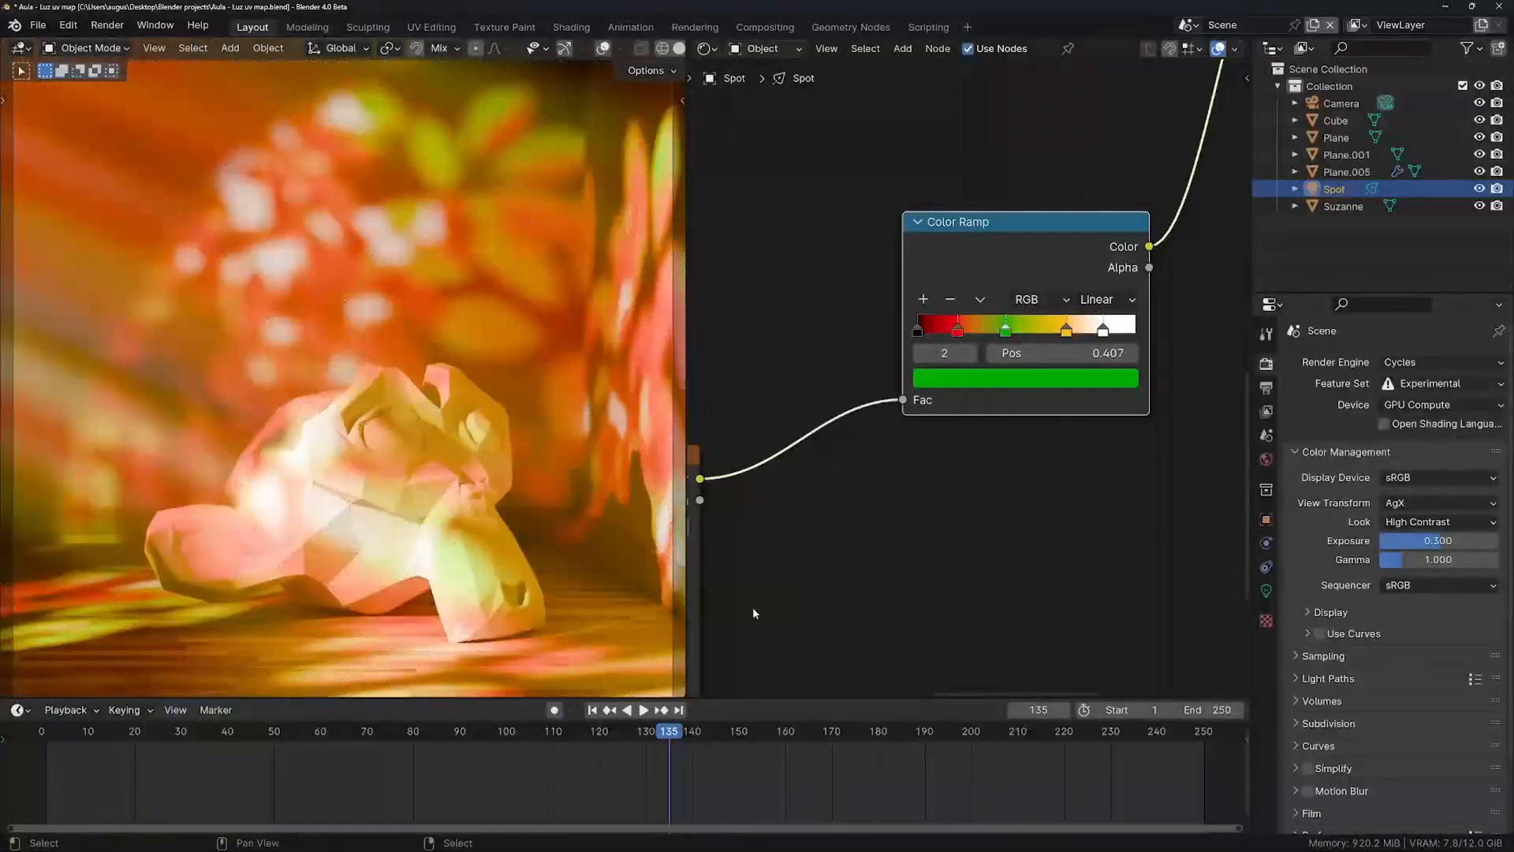